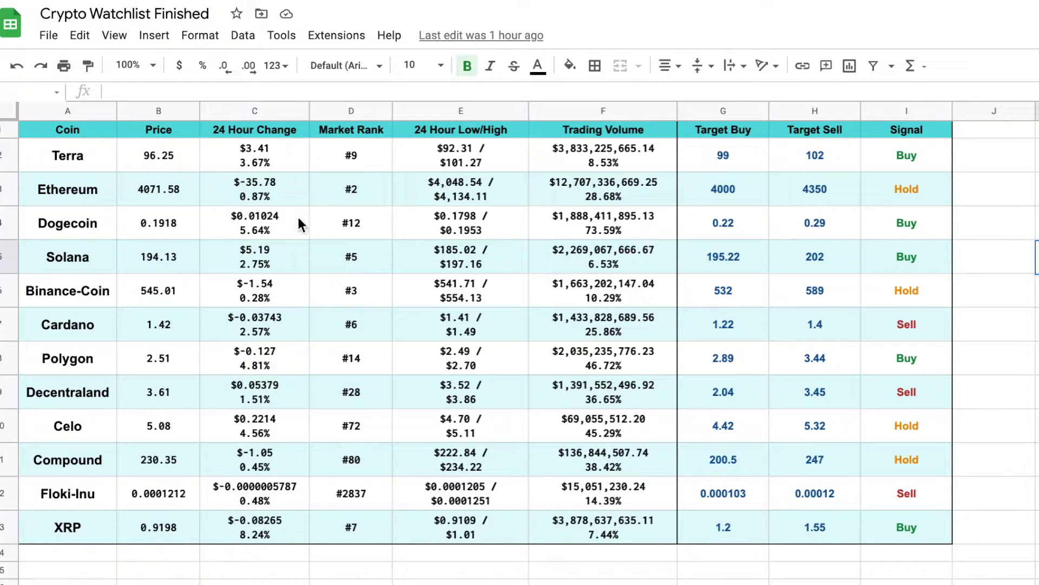
Replace Terra with Bitcoin as the first coin in A2.
{"action": "left_click", "coordinate": [77, 160]}
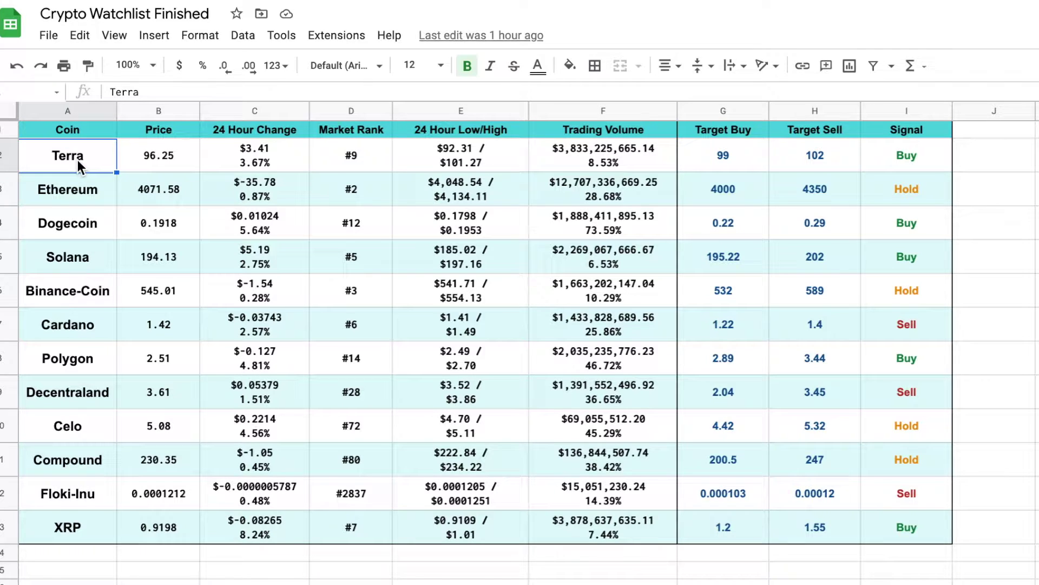
{"action": "type", "text": "Bitcoin"}
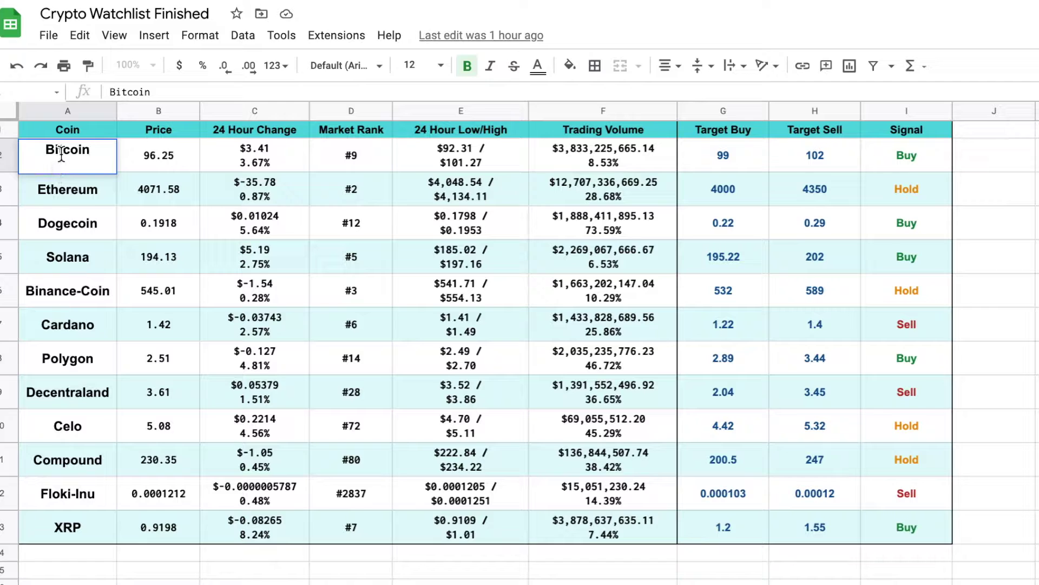
{"action": "key", "text": "Return"}
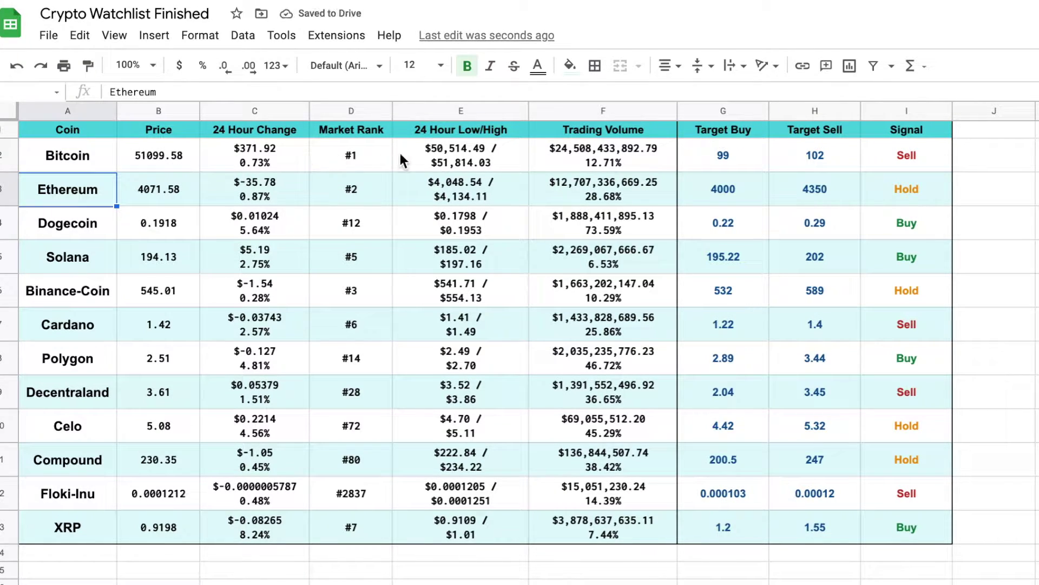
Set Bitcoin's Target Buy to 50000 and Target Sell to 56000, then inspect I2's Hold formula.
{"action": "left_click", "coordinate": [724, 155]}
{"action": "type", "text": "50000"}
{"action": "key", "text": "Tab"}
{"action": "type", "text": "56000"}
{"action": "key", "text": "Return"}
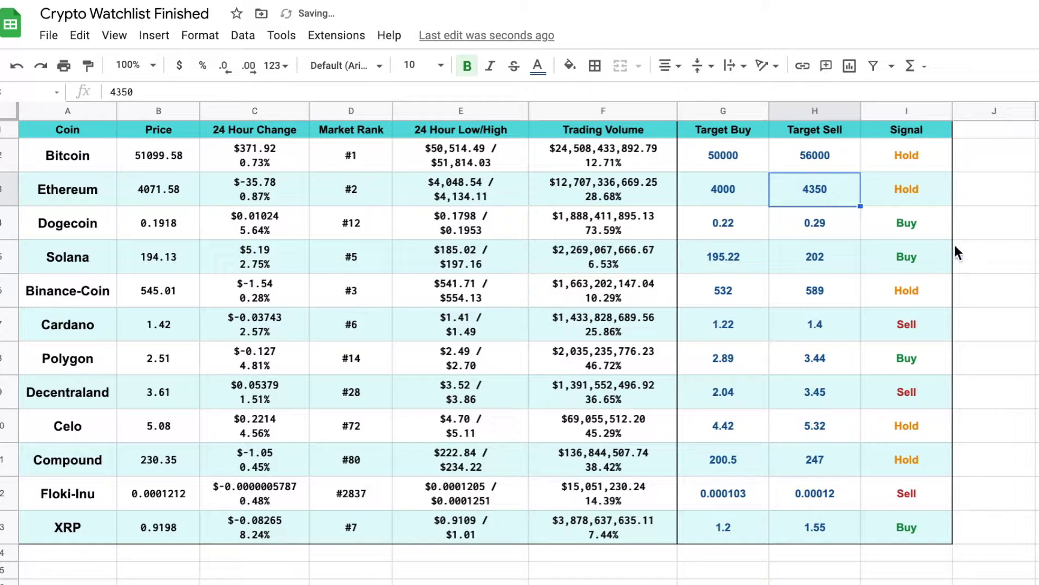
{"action": "left_click", "coordinate": [918, 152]}
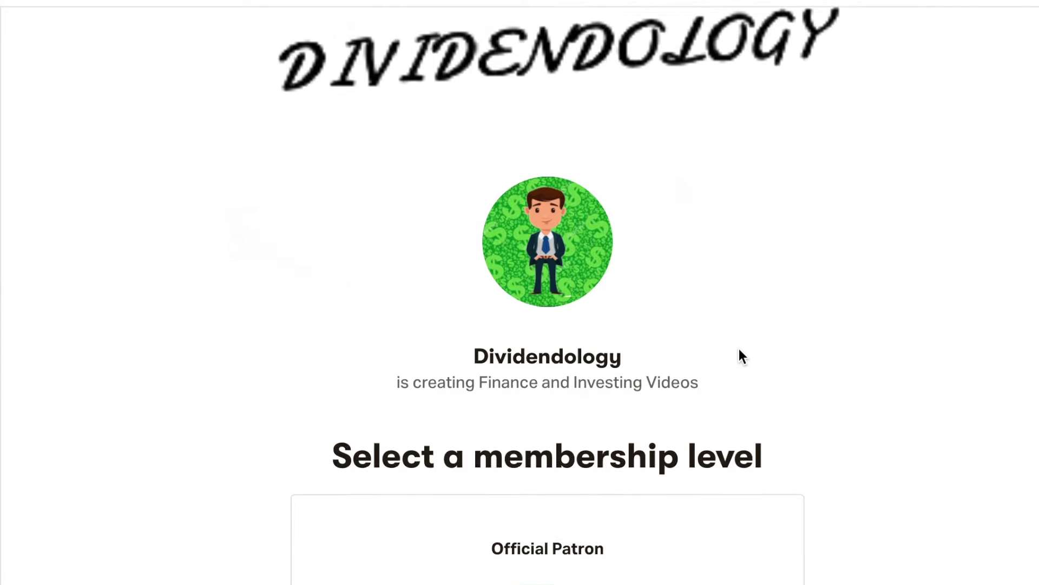
Scroll down to the blank template to start a new untitled spreadsheet.
{"action": "scroll", "coordinate": [739, 349], "scroll_direction": "down", "scroll_amount": 5}
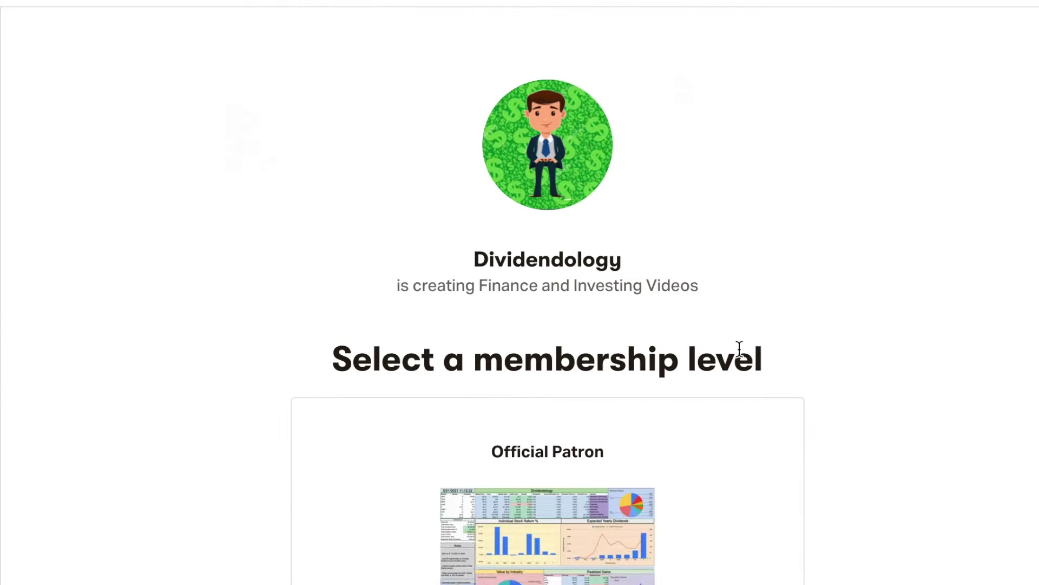
{"action": "scroll", "coordinate": [739, 349], "scroll_direction": "down", "scroll_amount": 4}
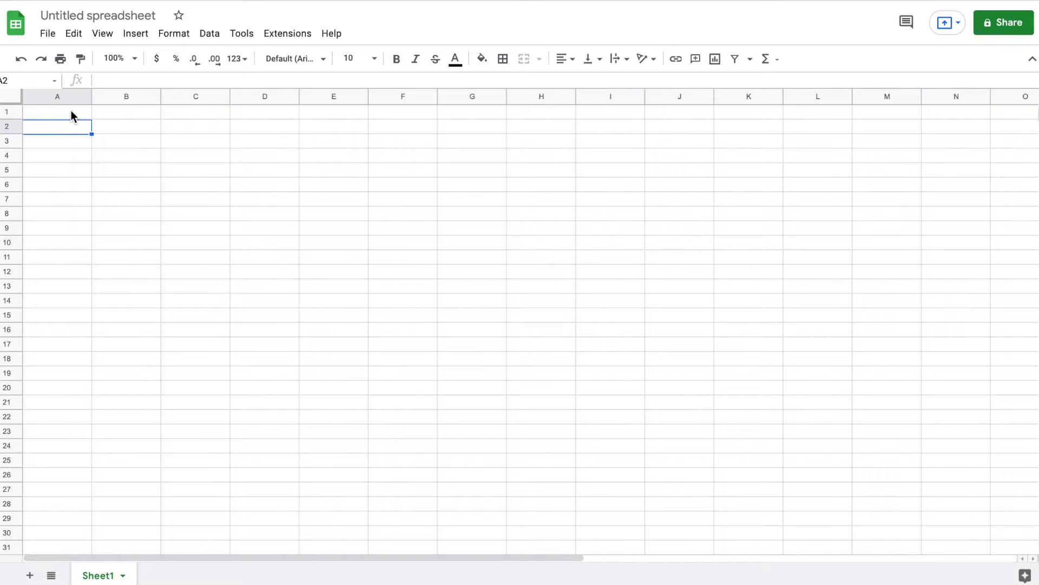
Rename the untitled spreadsheet to 'Crypto Watchlist'.
{"action": "left_click", "coordinate": [71, 111]}
{"action": "left_click", "coordinate": [94, 15]}
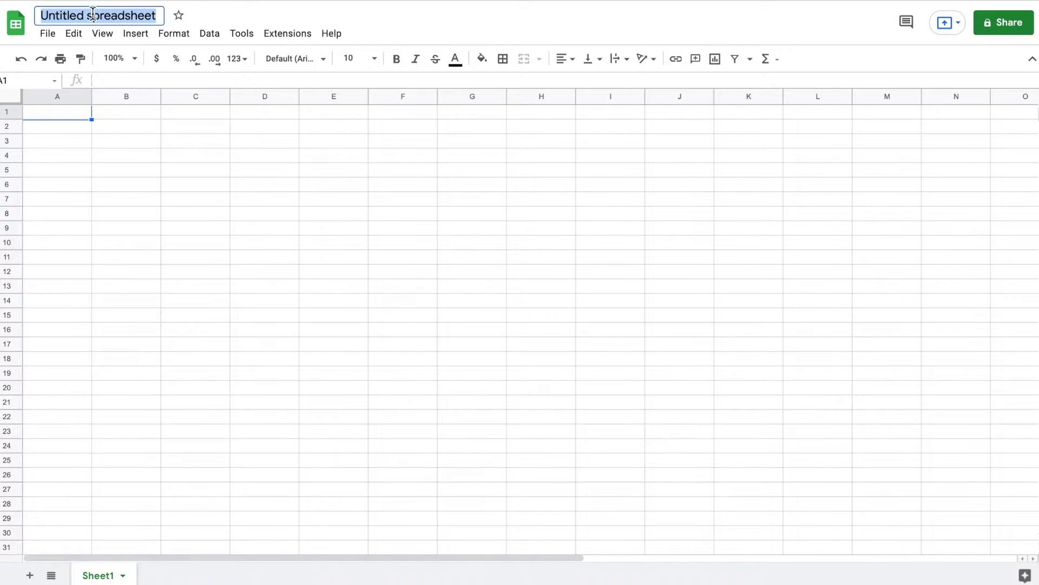
{"action": "type", "text": "Crypto"}
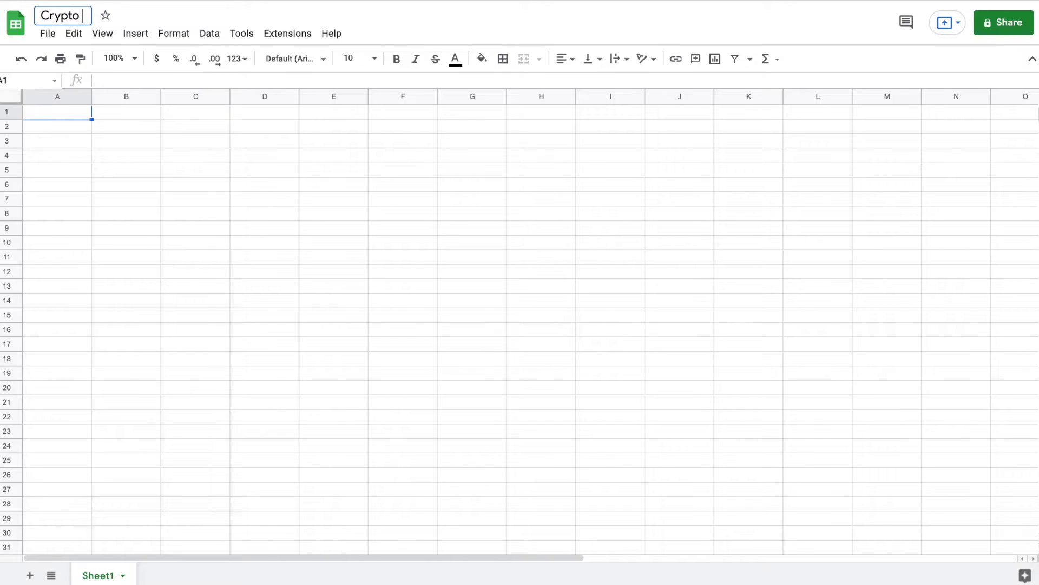
{"action": "type", "text": " Watchlist"}
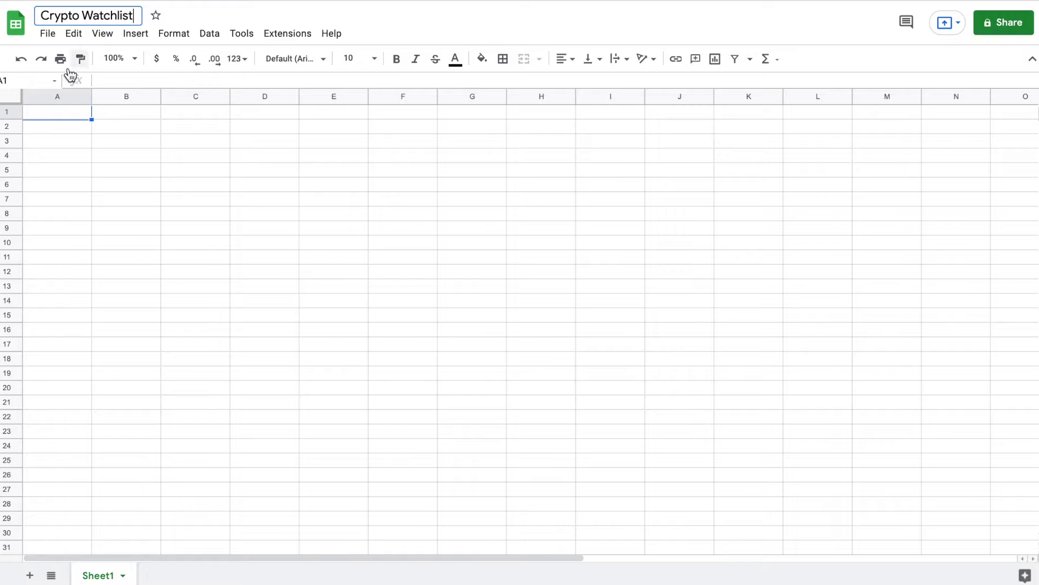
{"action": "left_click", "coordinate": [66, 111]}
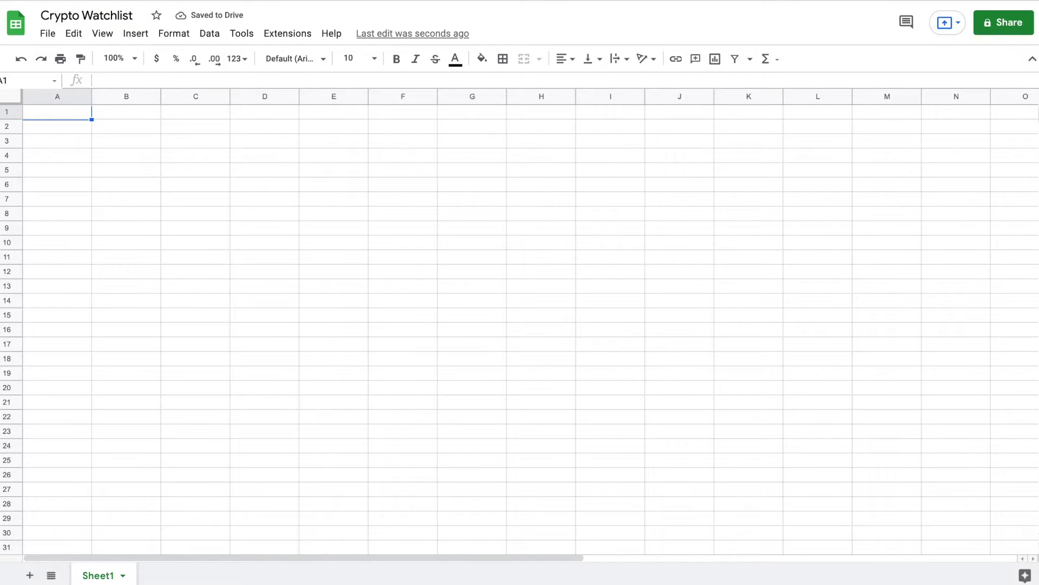
Enter headers Coin in A1 and Price in B1, and Bitcoin in A2.
{"action": "type", "text": "Coin"}
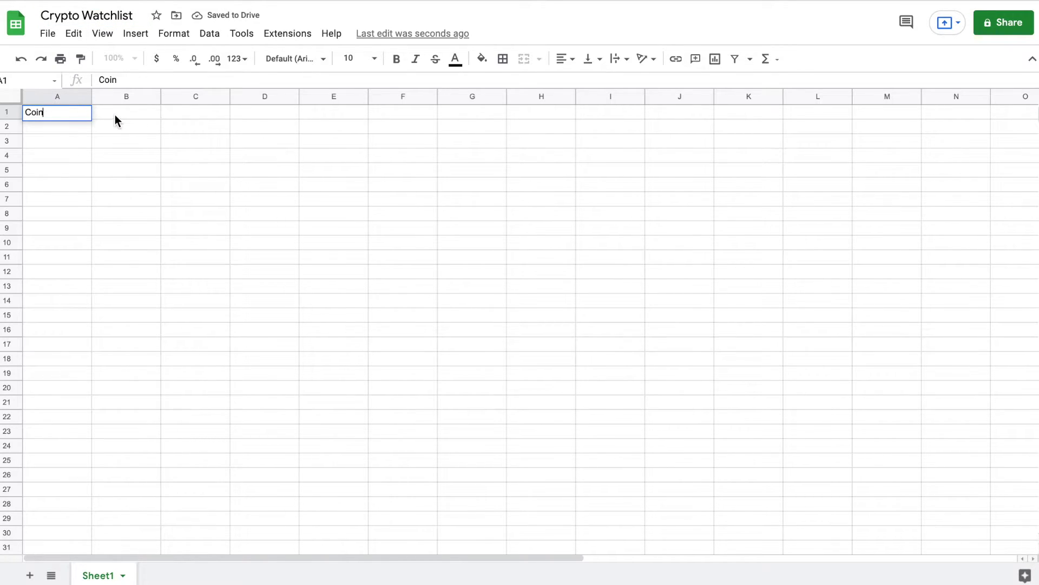
{"action": "left_click", "coordinate": [115, 116]}
{"action": "type", "text": "Price"}
{"action": "left_click", "coordinate": [70, 127]}
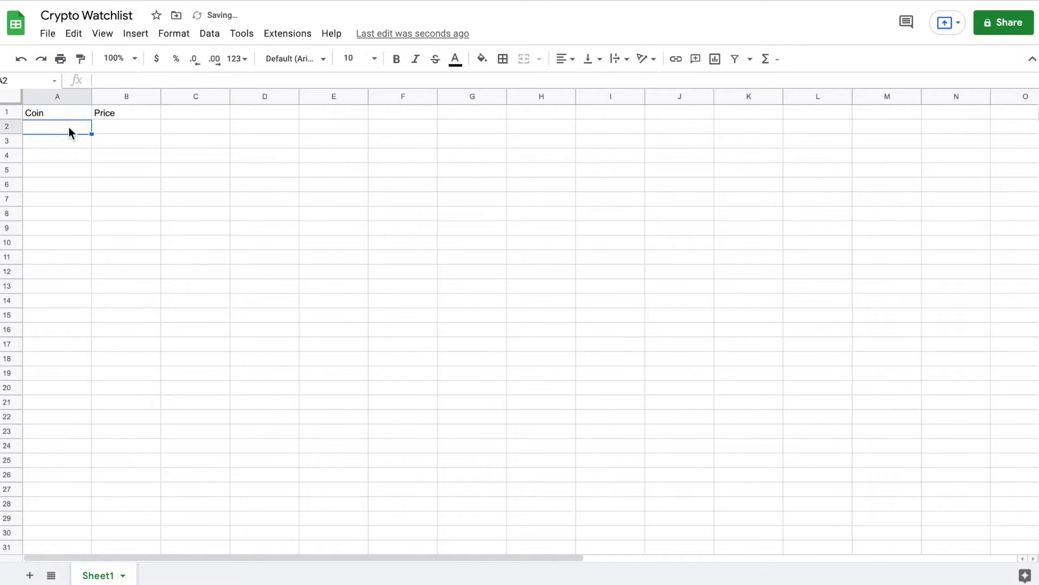
{"action": "type", "text": "Bitcoin"}
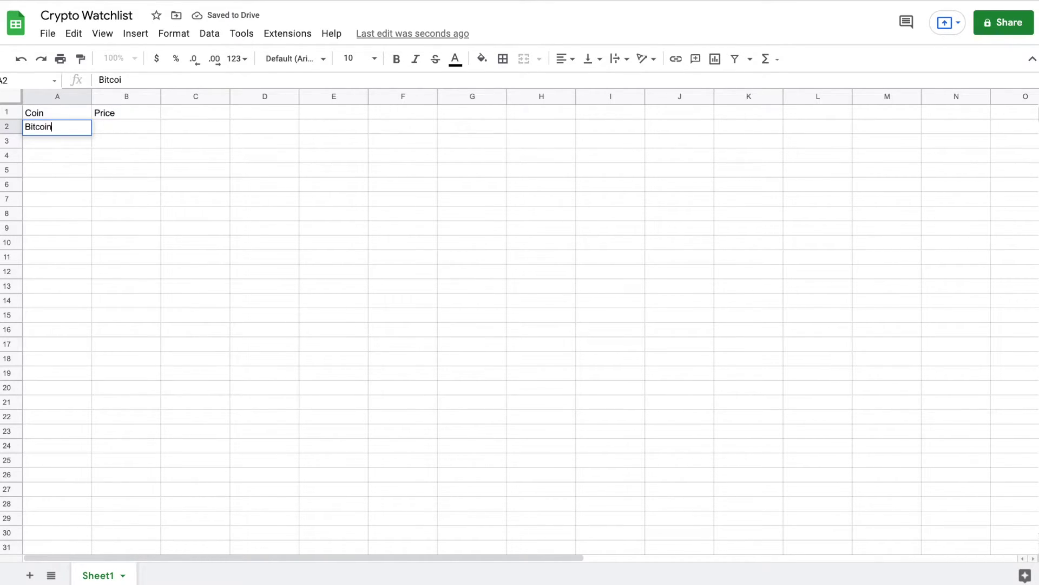
{"action": "left_click", "coordinate": [125, 127]}
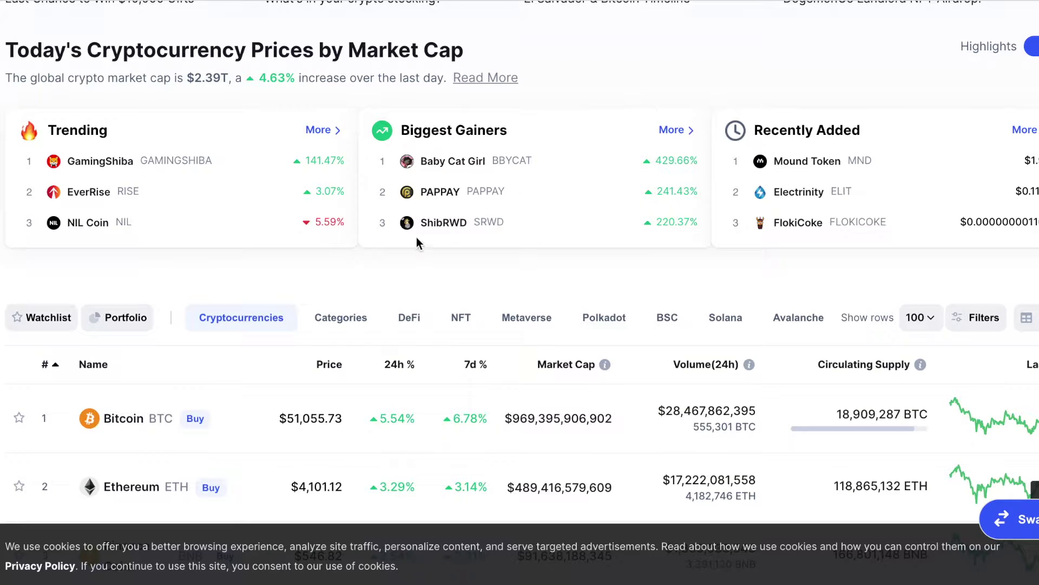
{"action": "scroll", "coordinate": [399, 206], "scroll_direction": "up", "scroll_amount": 5}
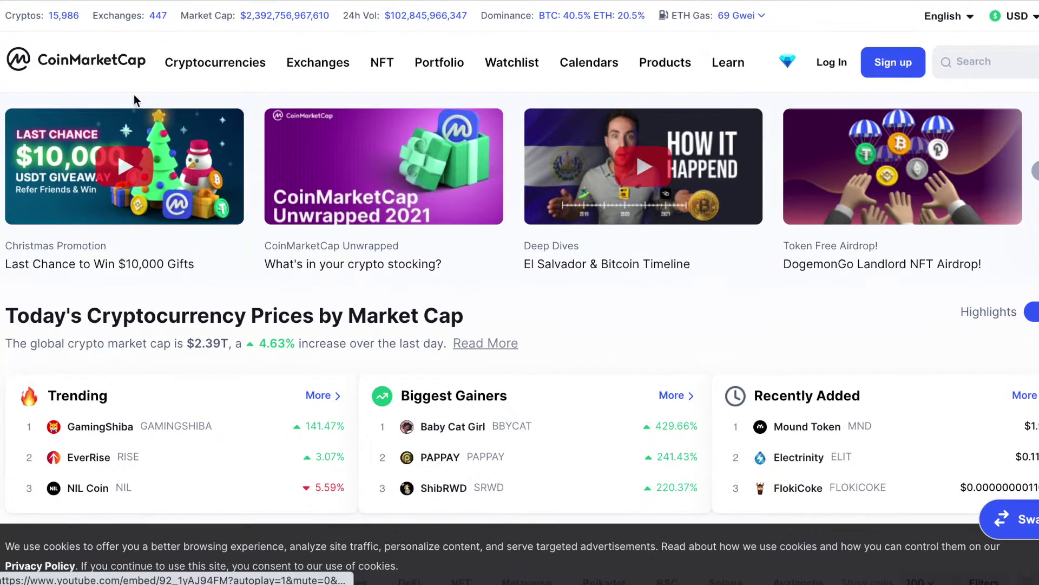
Scroll CoinMarketCap down to the Today's Cryptocurrency Prices table.
{"action": "scroll", "coordinate": [252, 349], "scroll_direction": "down", "scroll_amount": 7}
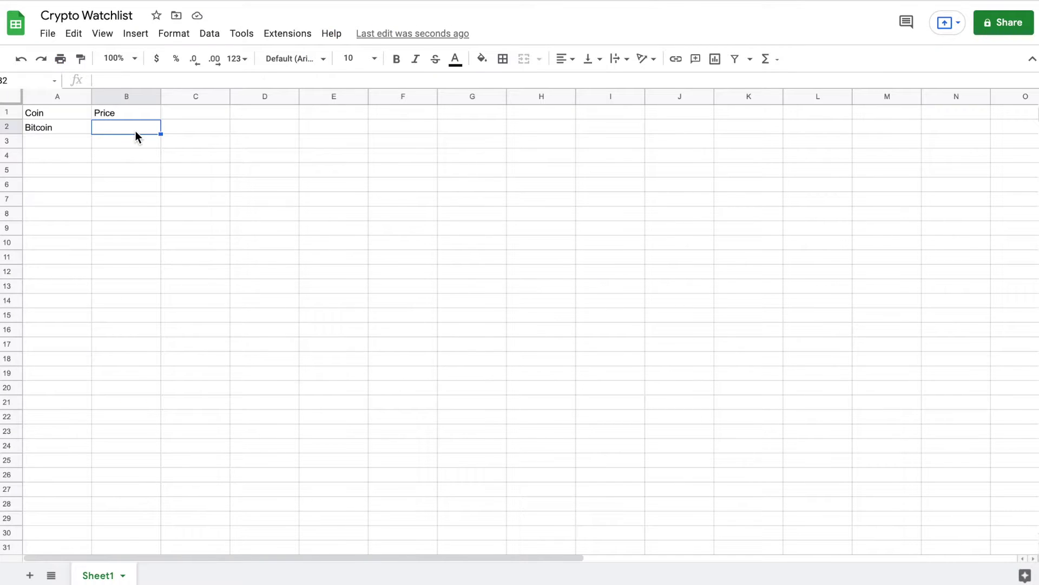
Paste the INDEX/IMPORTHTML CoinMarketCap price formula into B2 and test it with Dogecoin in A2.
{"action": "type", "text": "=(index(importhtml(concat(\"https://coinmarketcap.com/currencies/\",A2),\"table\",1),1,2))"}
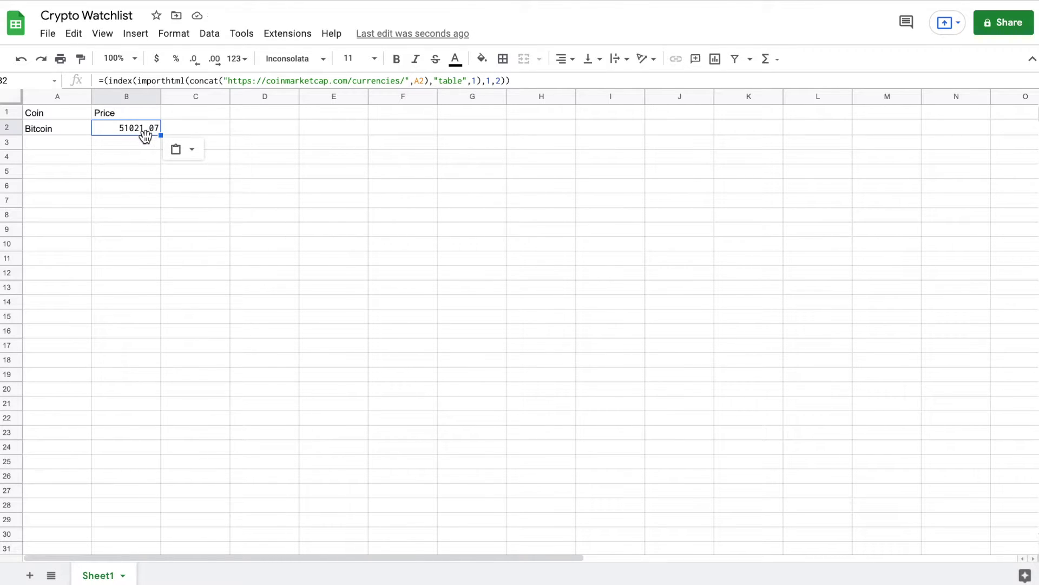
{"action": "left_click", "coordinate": [58, 130]}
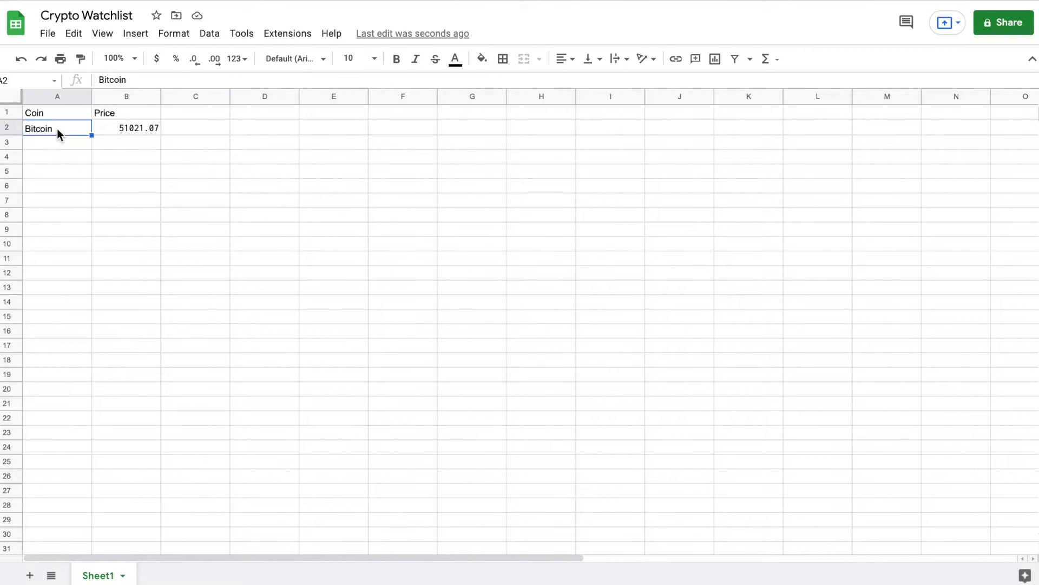
{"action": "type", "text": "Do"}
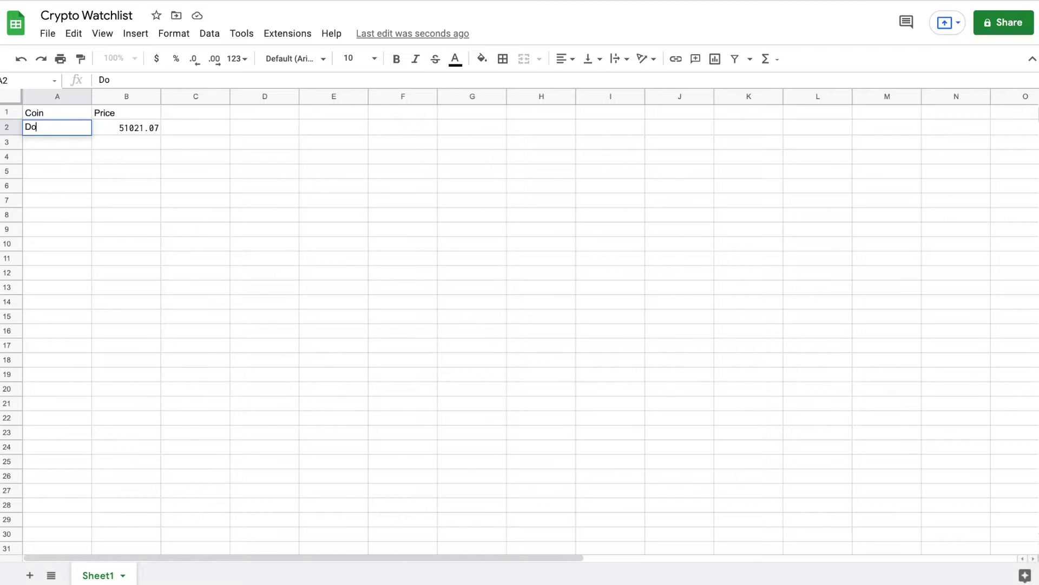
{"action": "type", "text": "gecoin"}
{"action": "key", "text": "Return"}
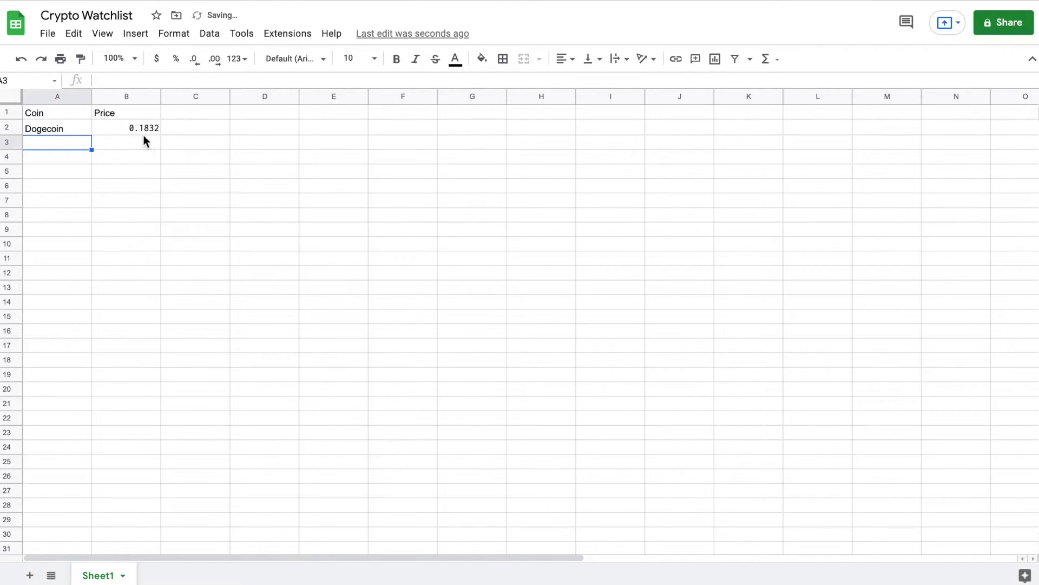
Change A2 to Ethereum so B2 returns its live price of 4094.04.
{"action": "left_click", "coordinate": [72, 130]}
{"action": "type", "text": "E"}
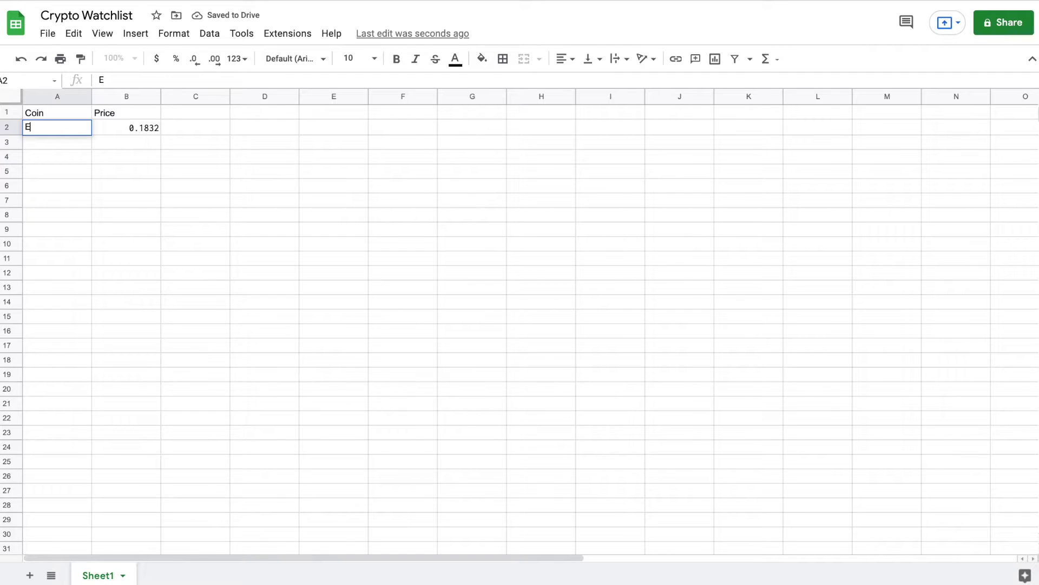
{"action": "type", "text": "thereum"}
{"action": "key", "text": "Return"}
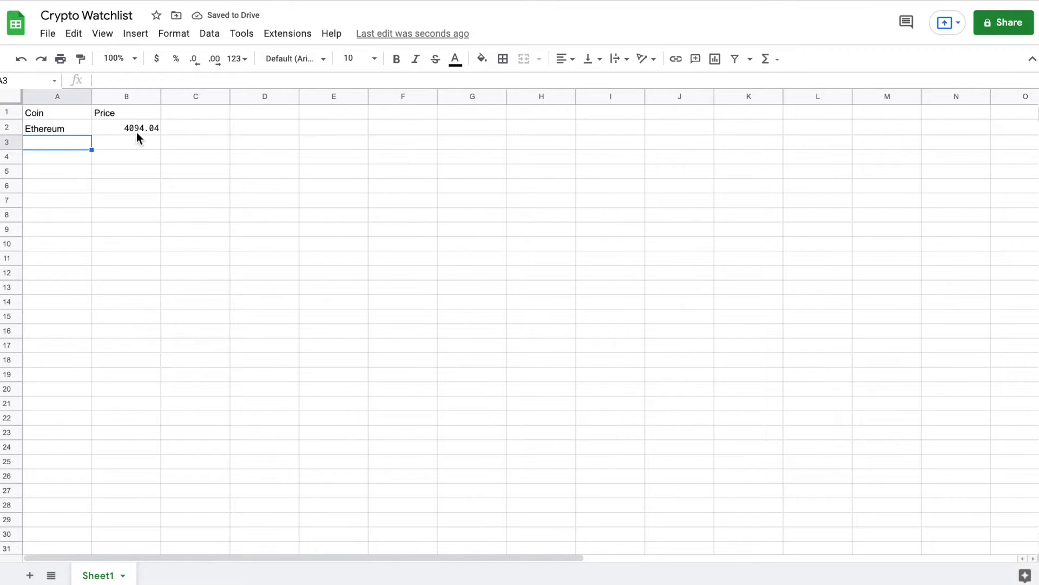
{"action": "left_click", "coordinate": [204, 112]}
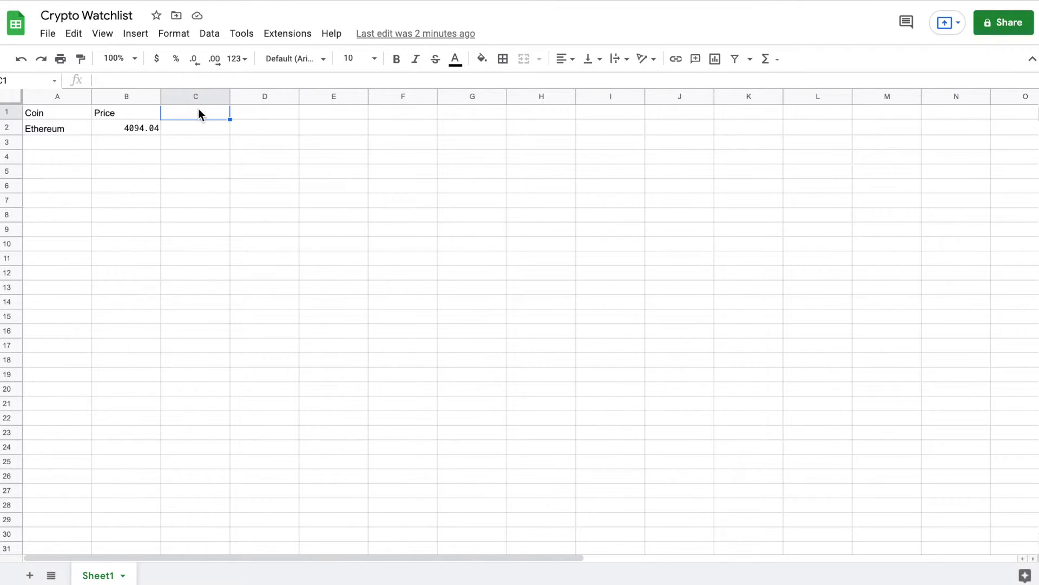
Add a '24 Hour Change' header in C1 and copy B2's price formula into C2.
{"action": "type", "text": "24 Hour"}
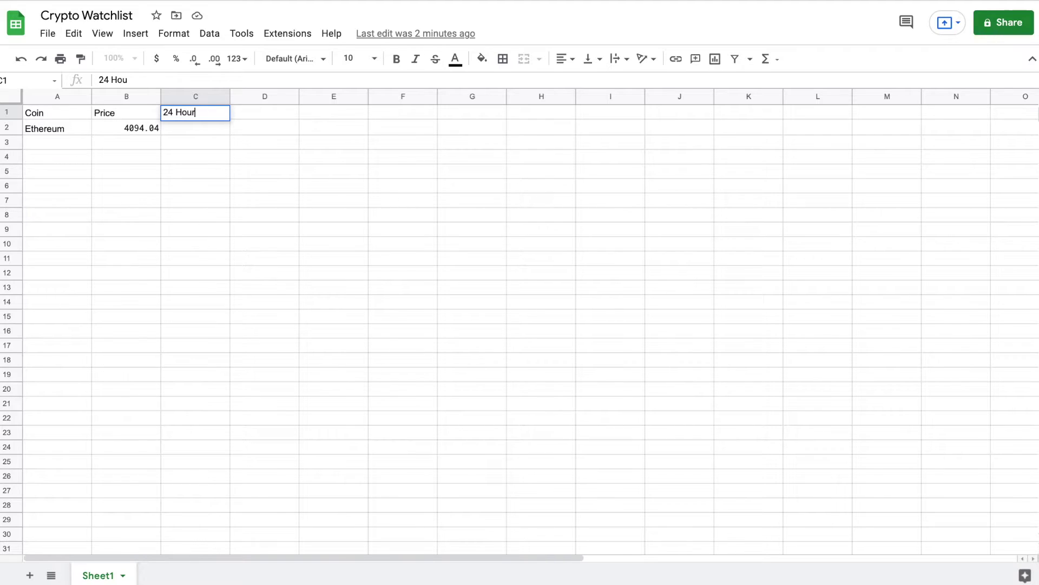
{"action": "type", "text": " Change"}
{"action": "key", "text": "Return"}
{"action": "left_click", "coordinate": [139, 126]}
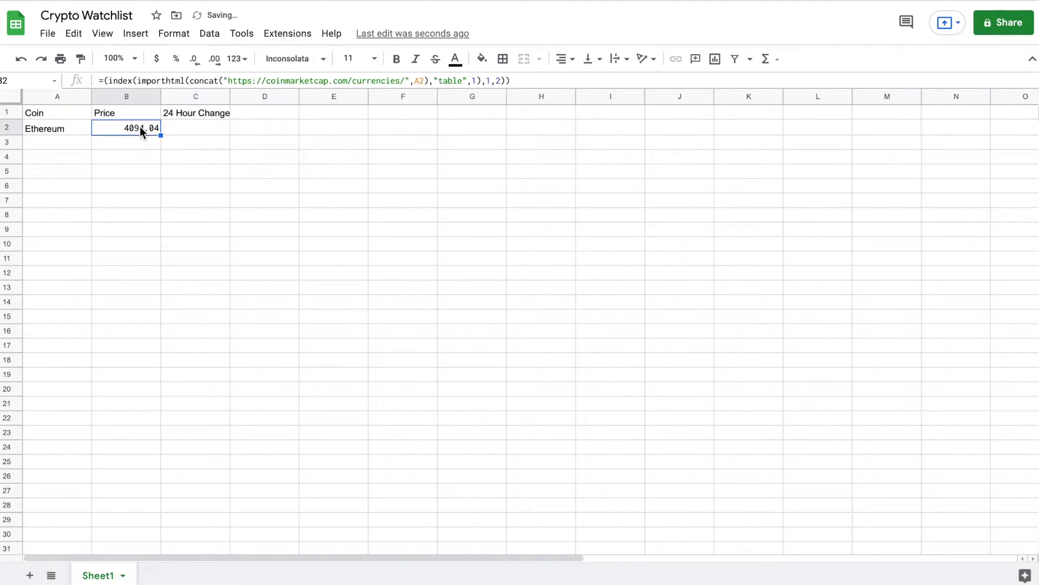
{"action": "left_click_drag", "start_coordinate": [523, 80], "coordinate": [91, 82]}
{"action": "key", "text": "ctrl+c"}
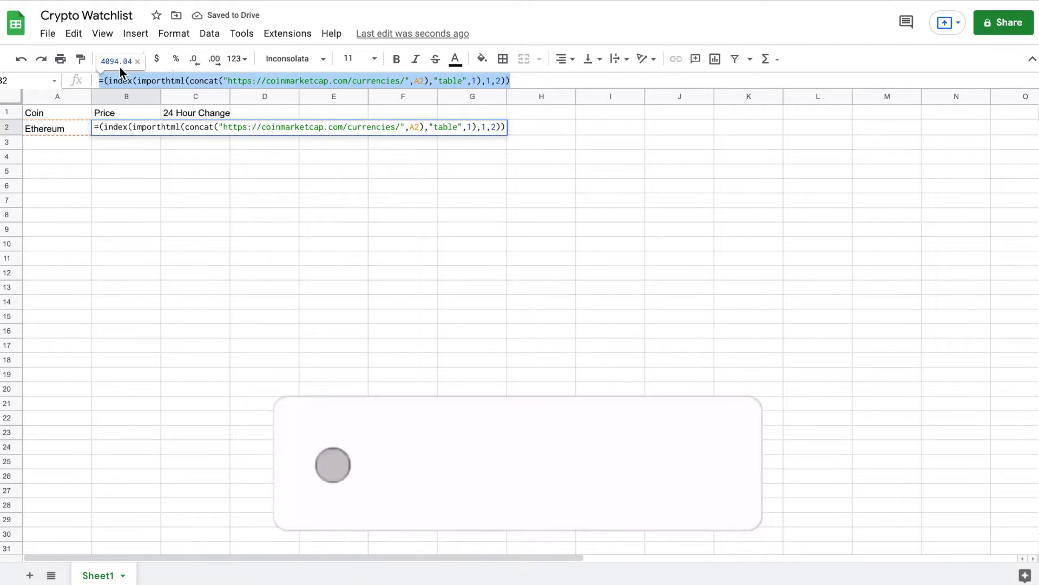
{"action": "left_click", "coordinate": [205, 184]}
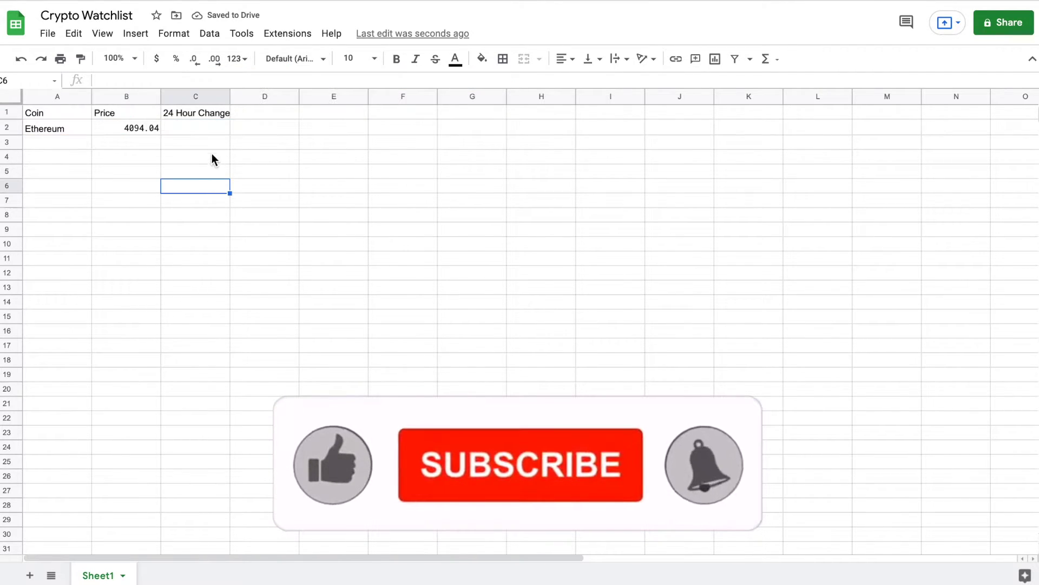
{"action": "left_click", "coordinate": [208, 130]}
{"action": "key", "text": "ctrl+v"}
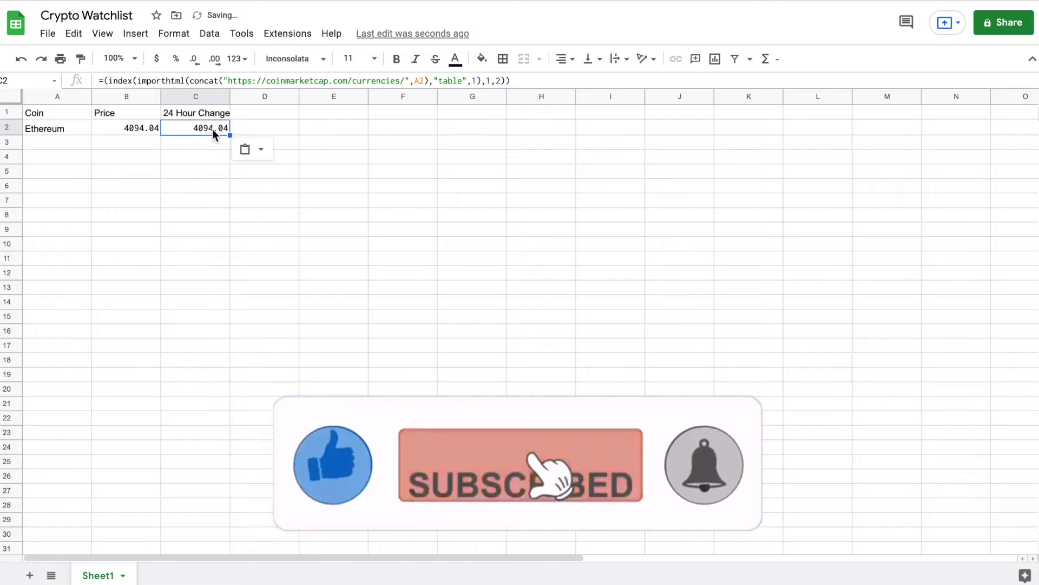
Change C2's row index to 2 so it shows Ethereum's change, $130.94 and 3.30%.
{"action": "key", "text": "Return"}
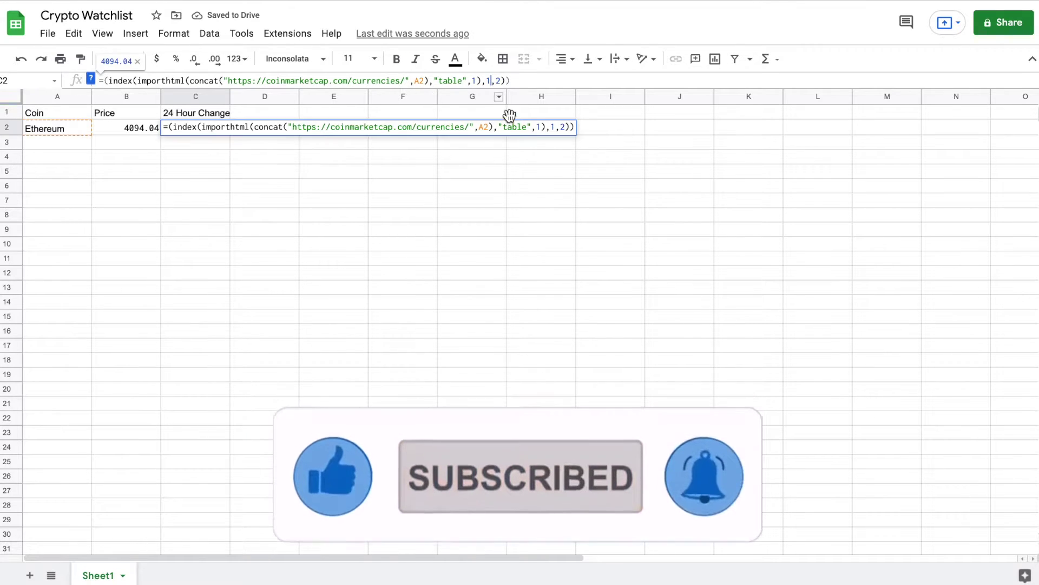
{"action": "key", "text": "Left"}
{"action": "key", "text": "Left"}
{"action": "key", "text": "Left"}
{"action": "key", "text": "Left"}
{"action": "key", "text": "BackSpace"}
{"action": "type", "text": "2"}
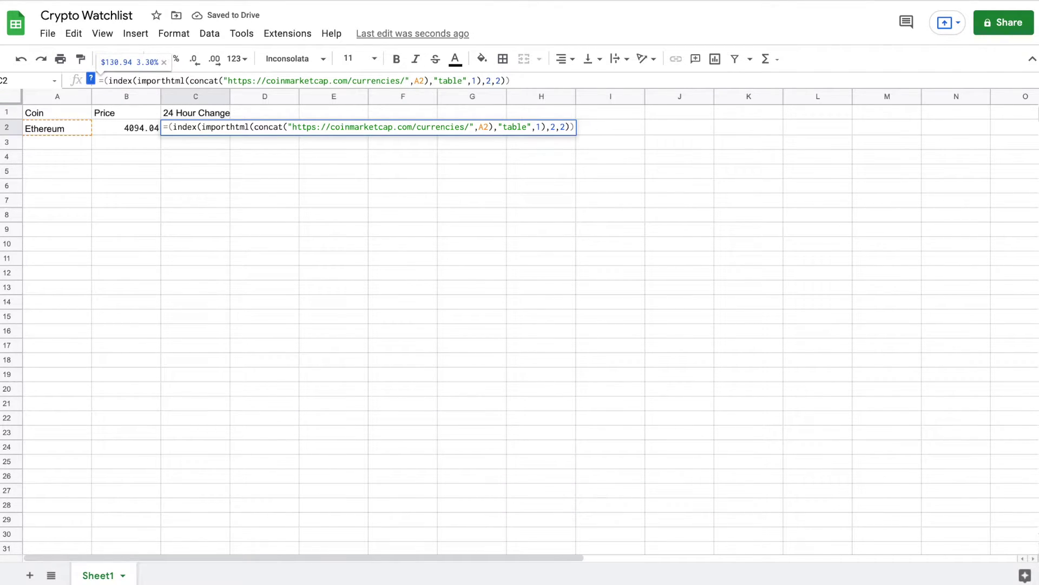
{"action": "key", "text": "Return"}
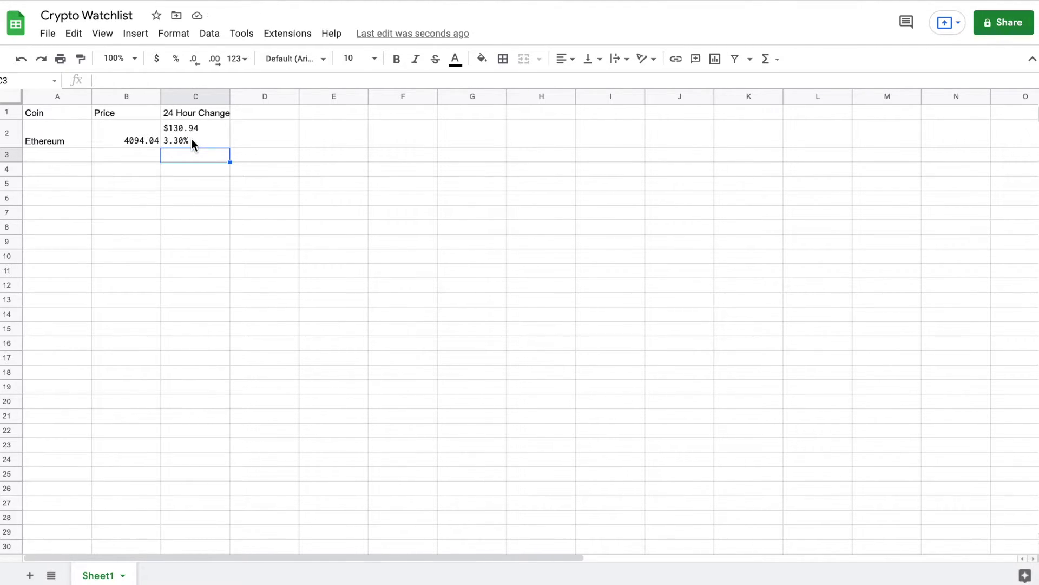
{"action": "left_click", "coordinate": [262, 114]}
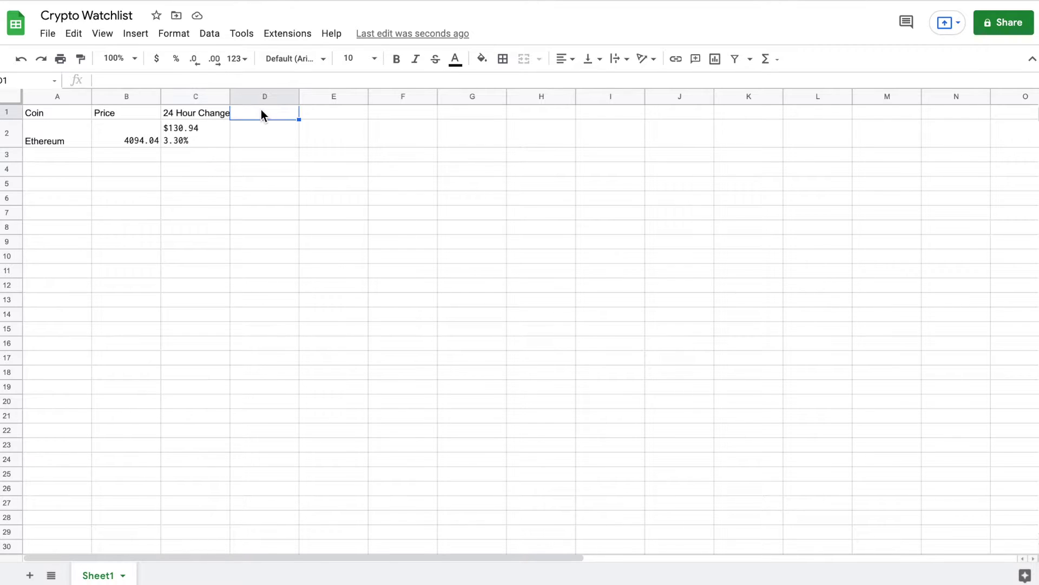
Add a 'Market Rank' header in D1 with D2's import formula at row 7, showing #2.
{"action": "type", "text": "Mark"}
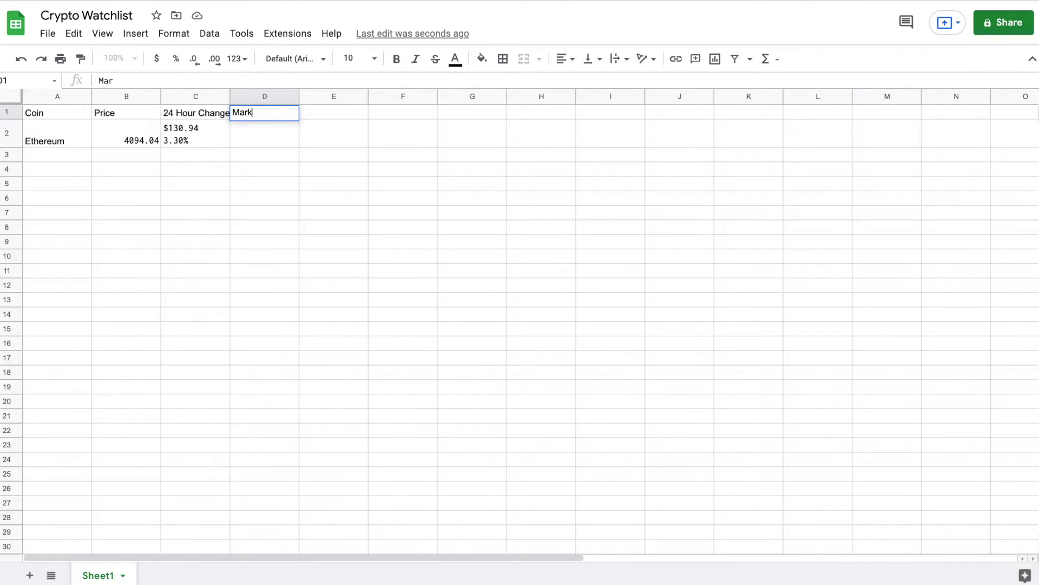
{"action": "type", "text": "et Rank"}
{"action": "left_click", "coordinate": [252, 131]}
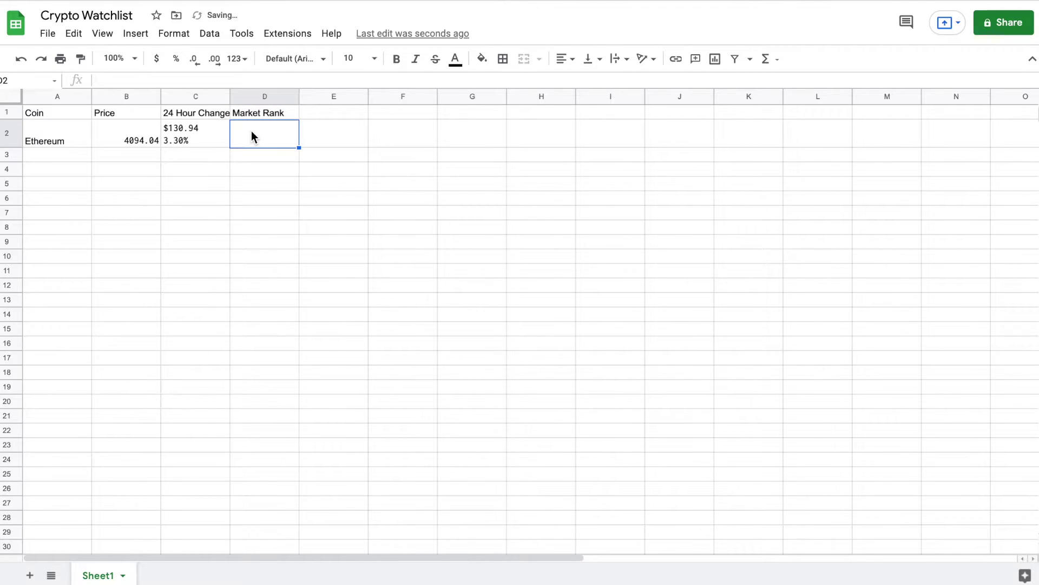
{"action": "key", "text": "ctrl+v"}
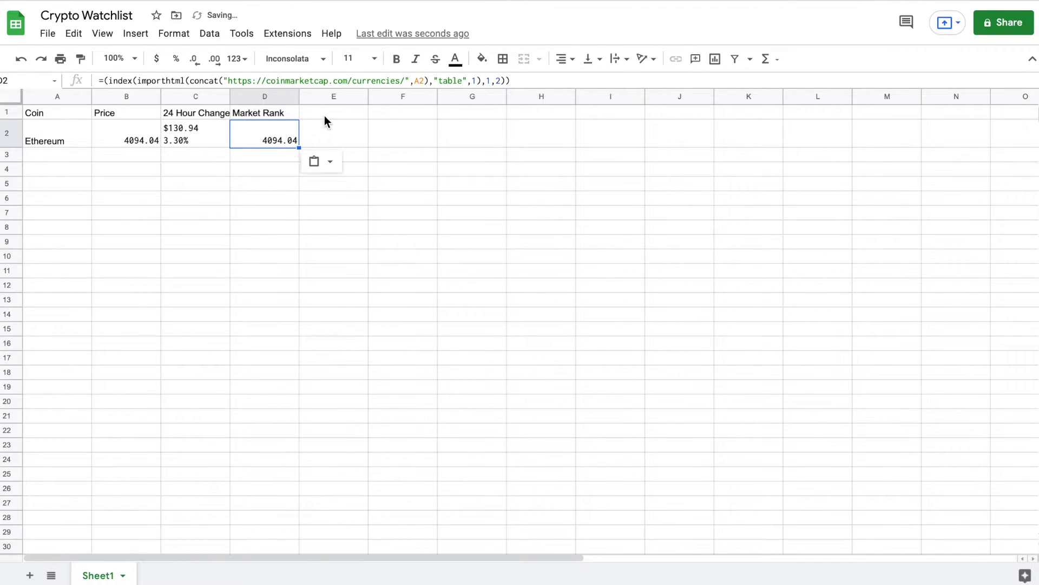
{"action": "left_click", "coordinate": [488, 80]}
{"action": "key", "text": "BackSpace"}
{"action": "type", "text": "7"}
{"action": "key", "text": "Return"}
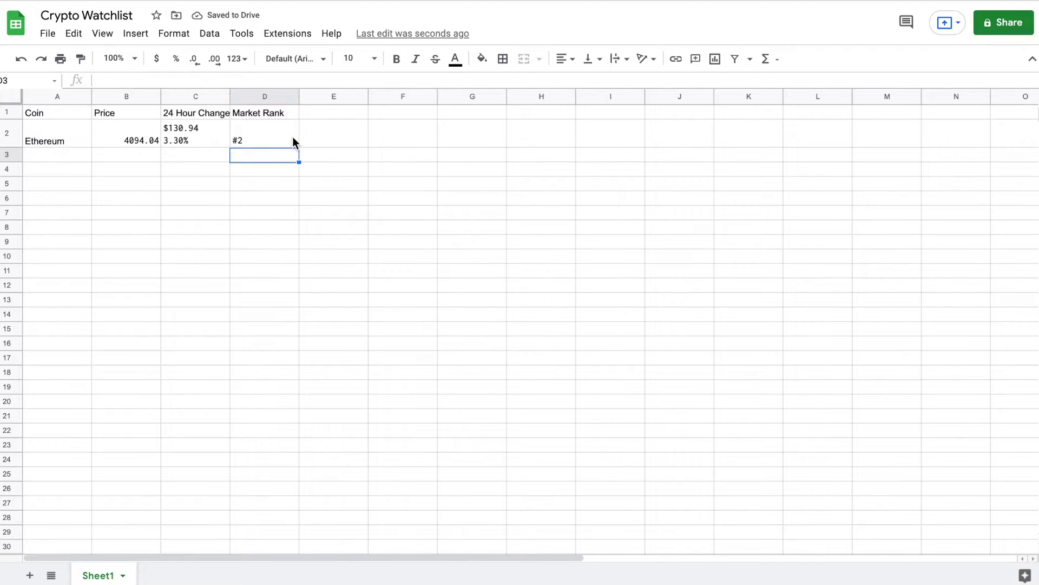
Add a widened '24 Hour Low/High' column with E2 at row 3, showing $3,897.23 / $4,149.03.
{"action": "left_click", "coordinate": [333, 114]}
{"action": "type", "text": "2"}
{"action": "type", "text": "4 Hour"}
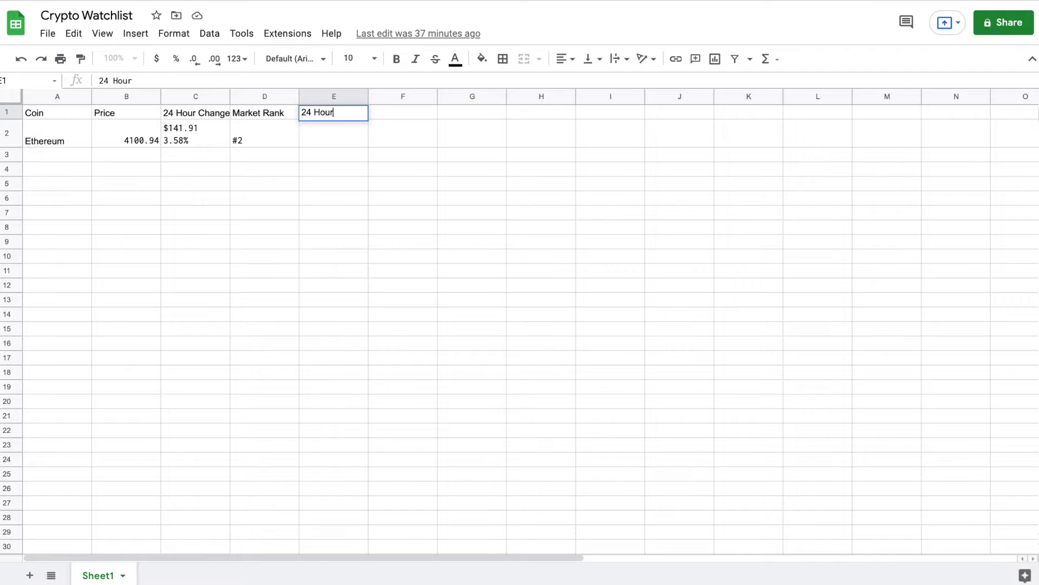
{"action": "type", "text": " Low/High"}
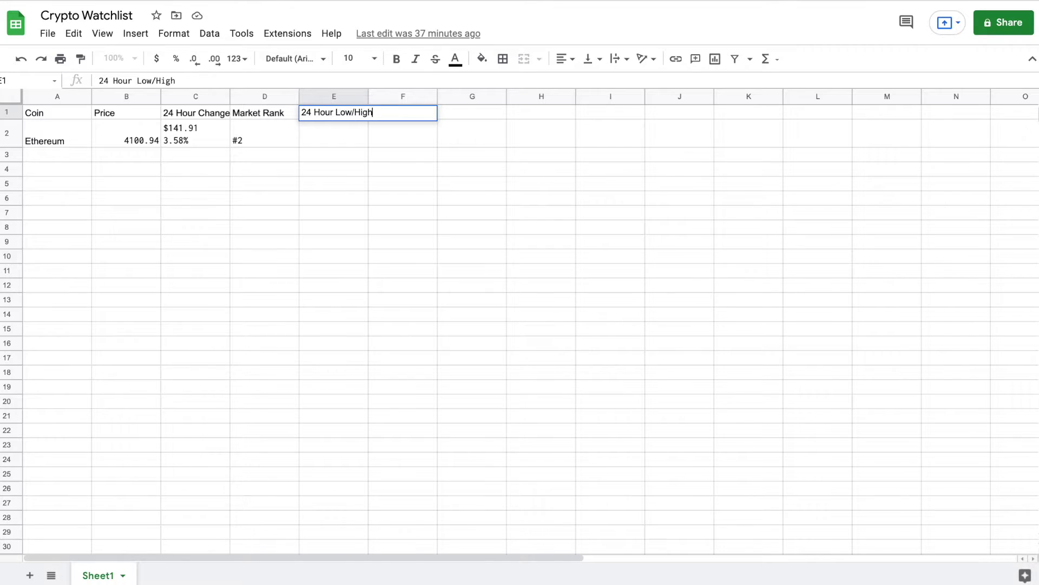
{"action": "left_click", "coordinate": [331, 136]}
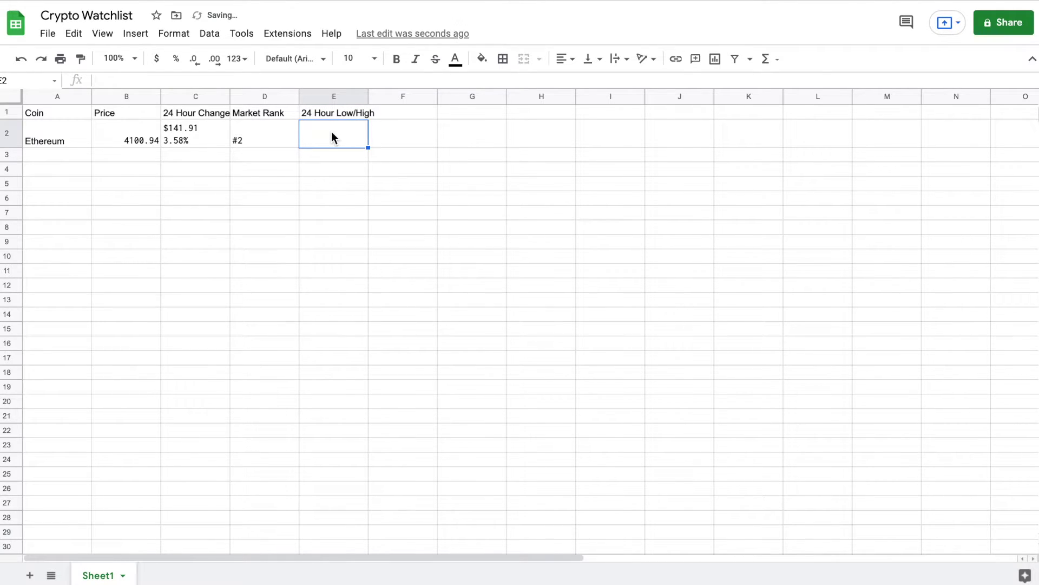
{"action": "key", "text": "ctrl+v"}
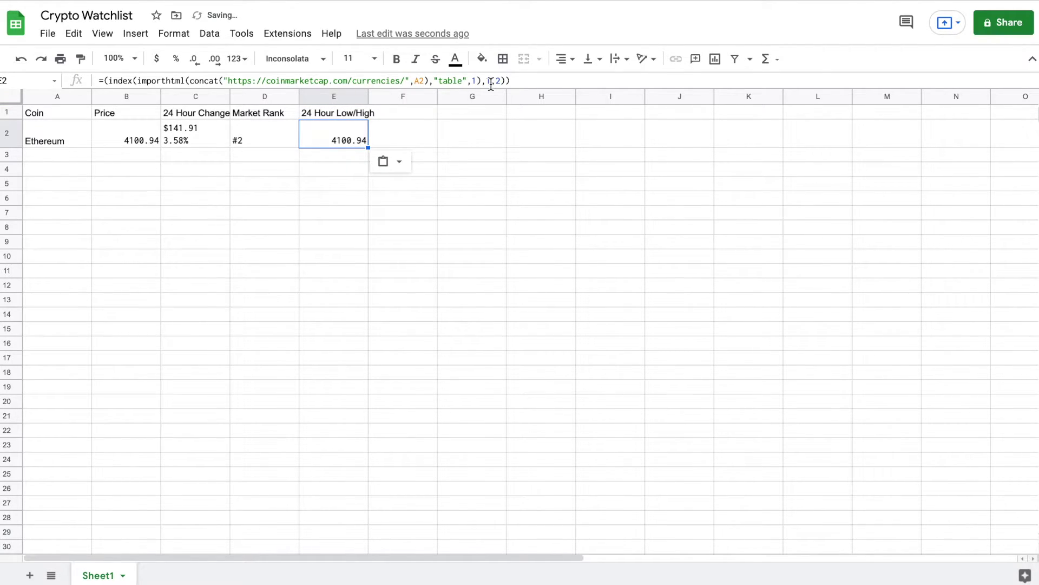
{"action": "left_click", "coordinate": [489, 81]}
{"action": "key", "text": "BackSpace"}
{"action": "type", "text": "3"}
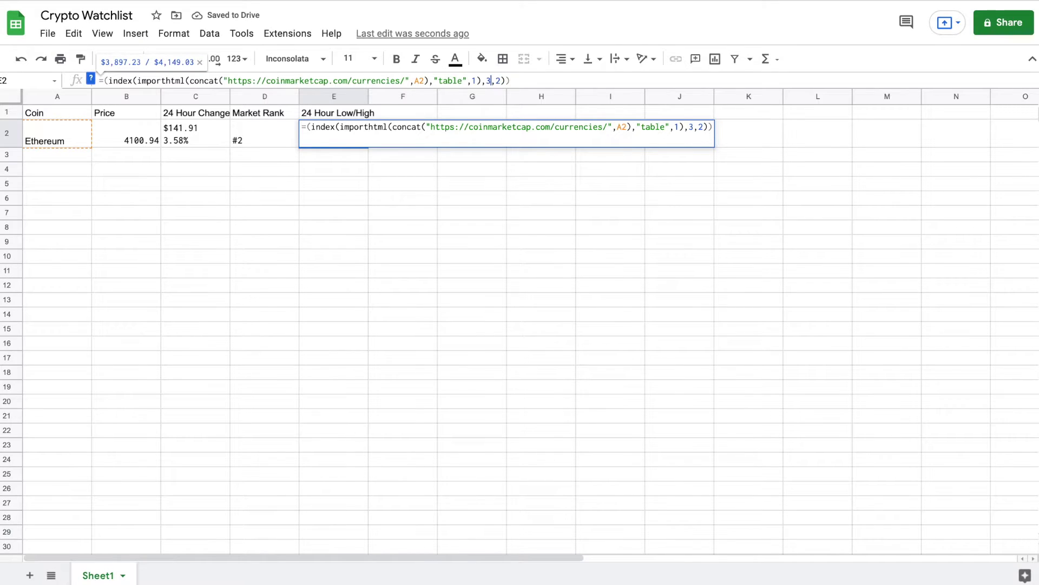
{"action": "key", "text": "Return"}
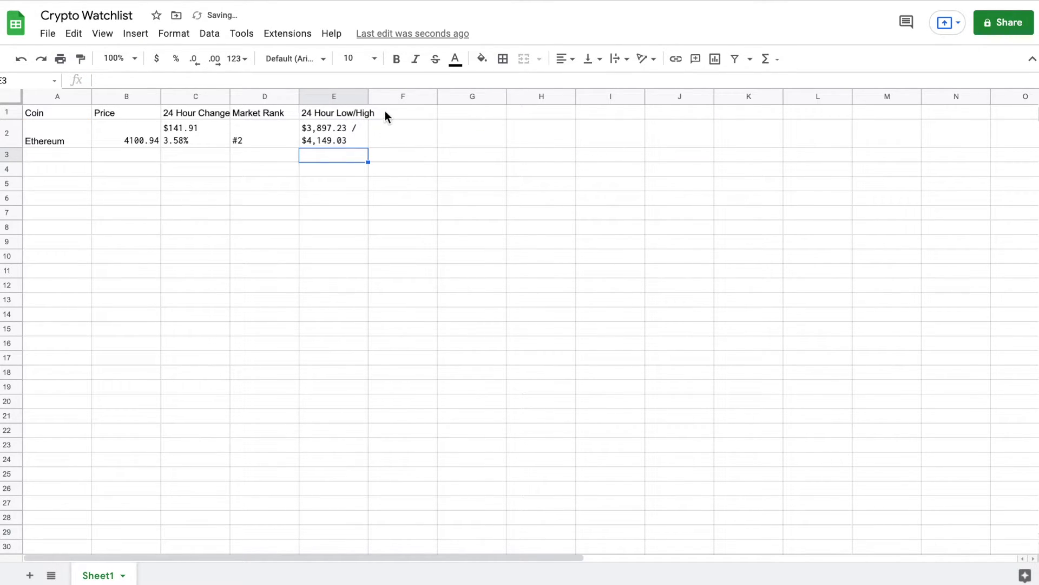
{"action": "left_click_drag", "start_coordinate": [369, 95], "coordinate": [380, 95]}
{"action": "left_click", "coordinate": [414, 113]}
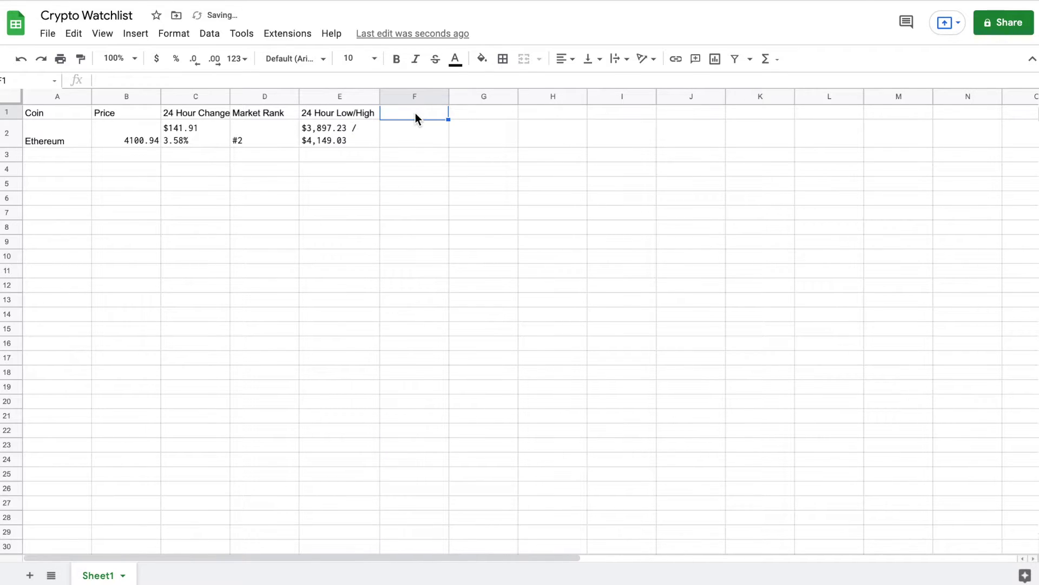
Add a widened 'Trading Volume' column with F2 at row 4, showing $17,031,978,323.29 and 15.57%.
{"action": "type", "text": "Trading Volume"}
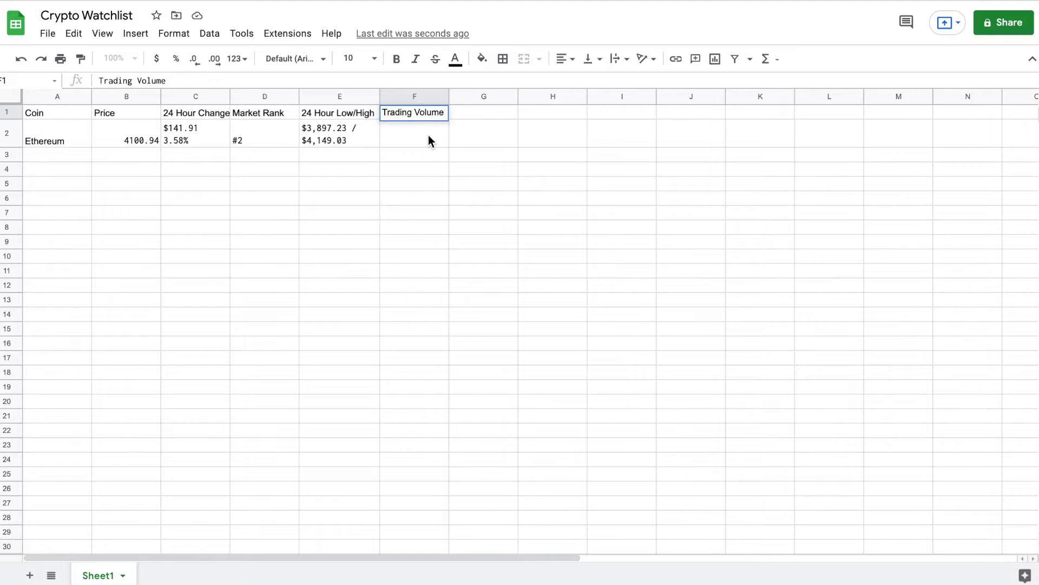
{"action": "left_click", "coordinate": [427, 140]}
{"action": "type", "text": "=(index(importhtml(concat(\"https://coinmarketcap.com/currencies/\",A2),\"table\",1),1,2))"}
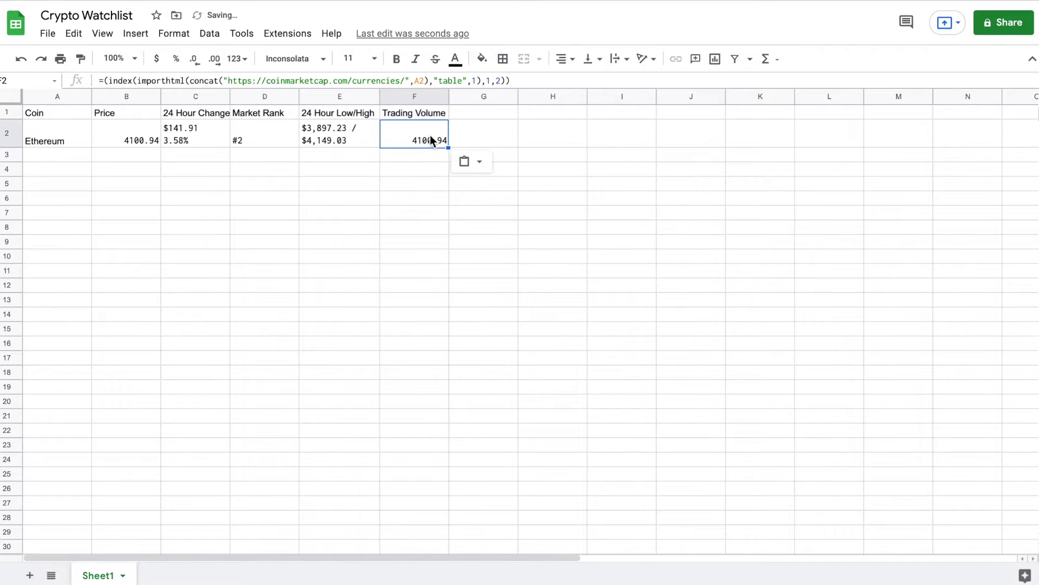
{"action": "left_click", "coordinate": [486, 81]}
{"action": "type", "text": "4"}
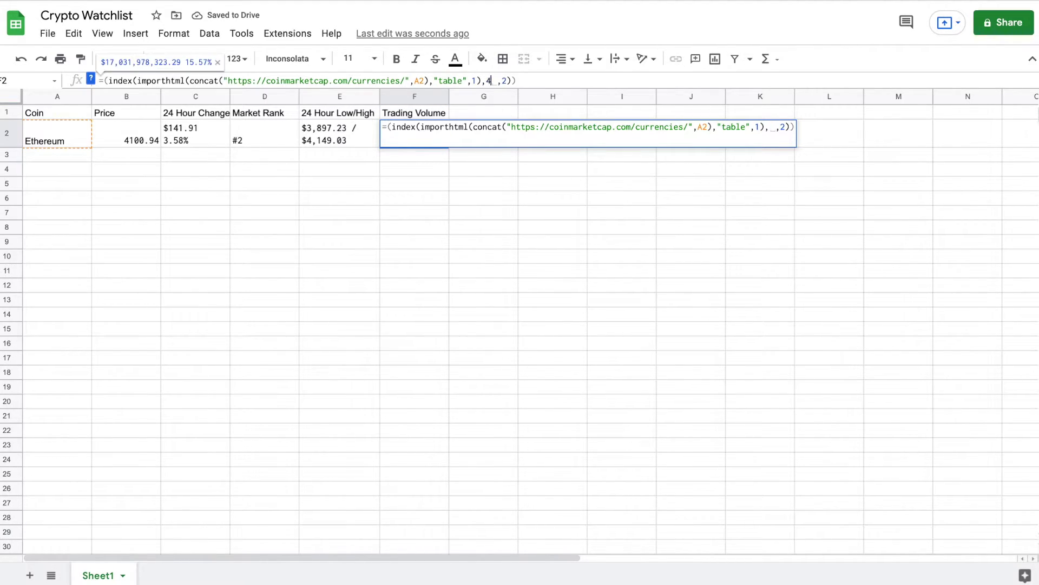
{"action": "key", "text": "Return"}
{"action": "left_click_drag", "start_coordinate": [448, 96], "coordinate": [479, 103]}
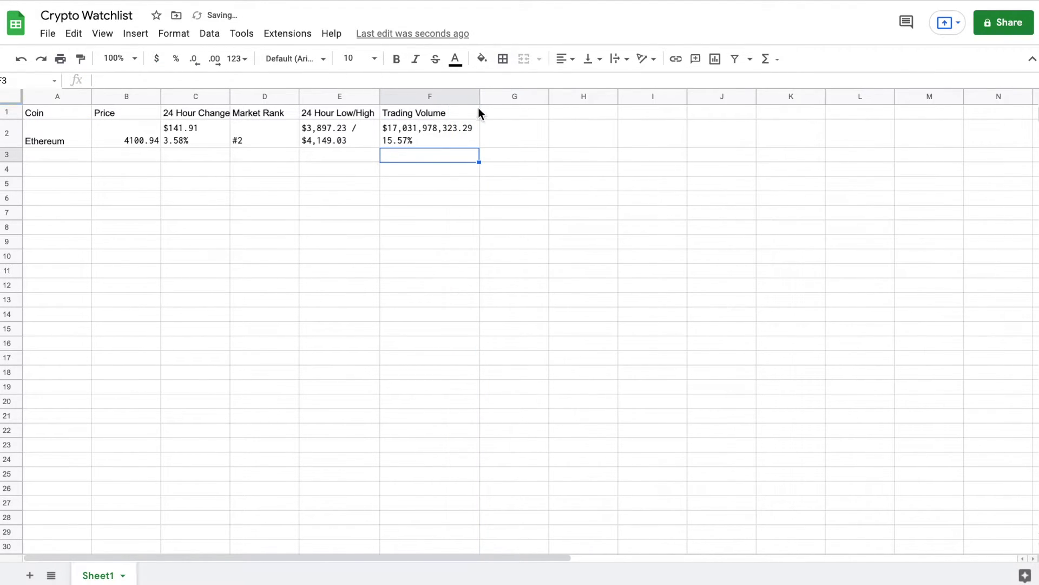
{"action": "left_click", "coordinate": [514, 111]}
Add a 'Target Buy' header in G1 with 3800 in G2.
{"action": "type", "text": "Target Buy"}
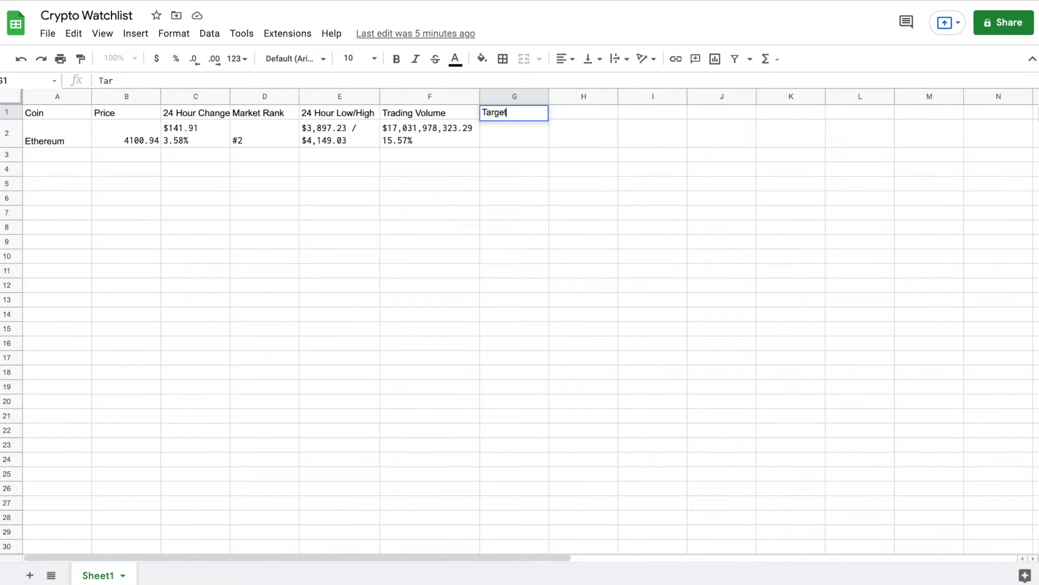
{"action": "left_click", "coordinate": [512, 135]}
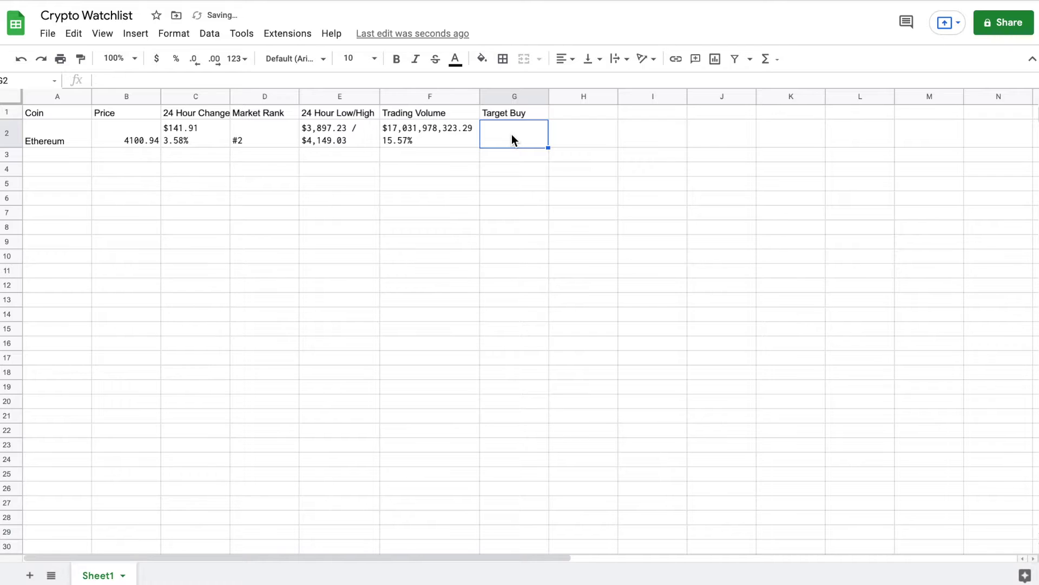
{"action": "type", "text": "00"}
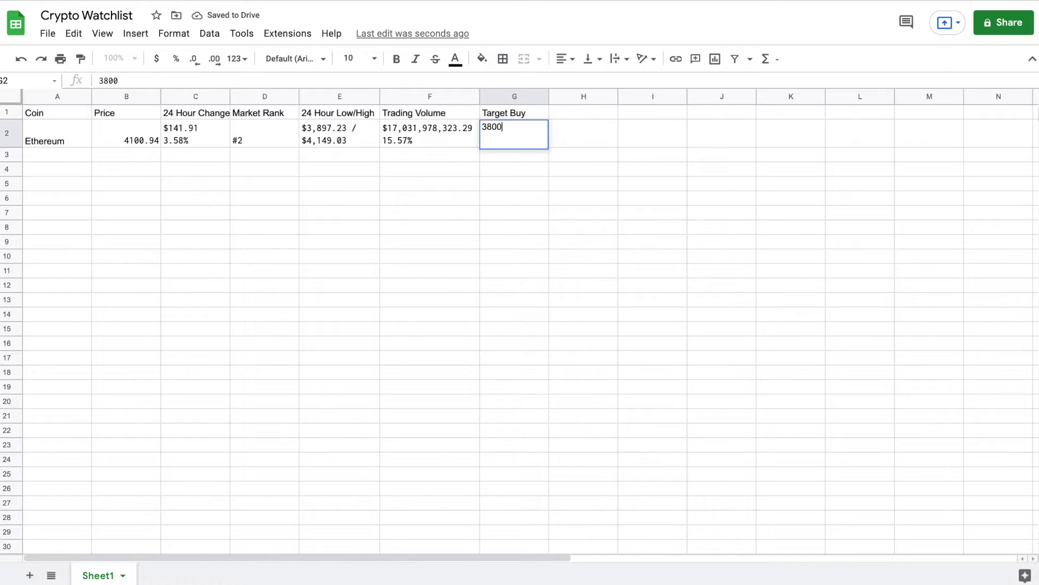
{"action": "left_click", "coordinate": [575, 111]}
Add a 'Target Sell' header in H1 with 4350 in H2.
{"action": "type", "text": "Target Sell"}
{"action": "left_click", "coordinate": [581, 140]}
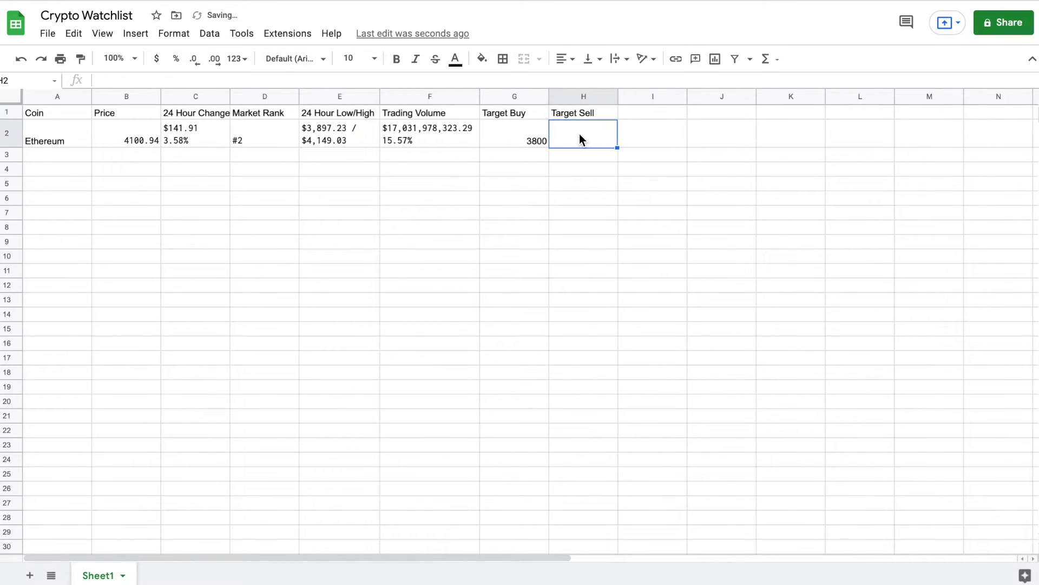
{"action": "type", "text": "4350"}
{"action": "key", "text": "Return"}
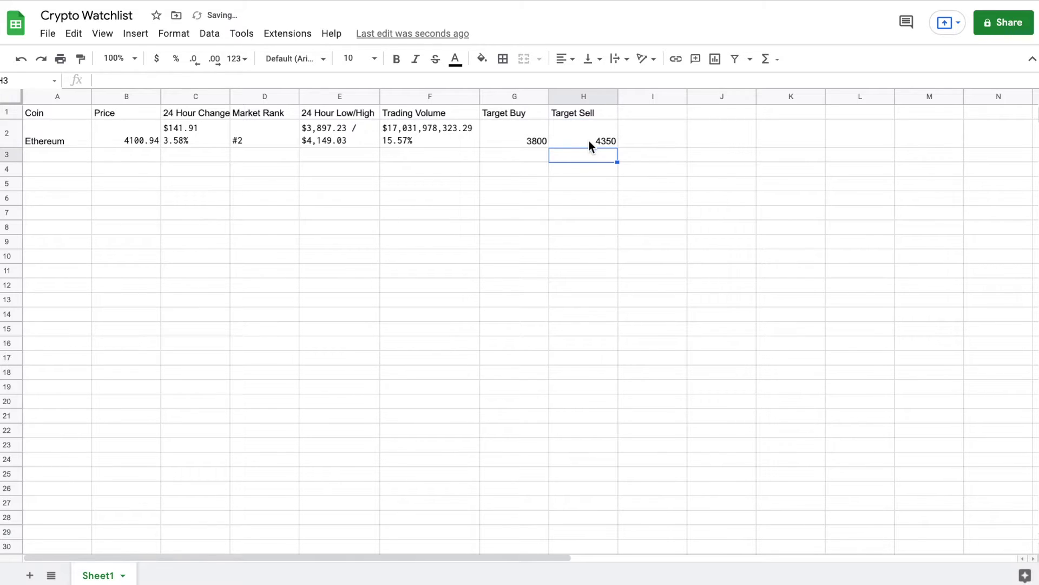
{"action": "left_click", "coordinate": [650, 111]}
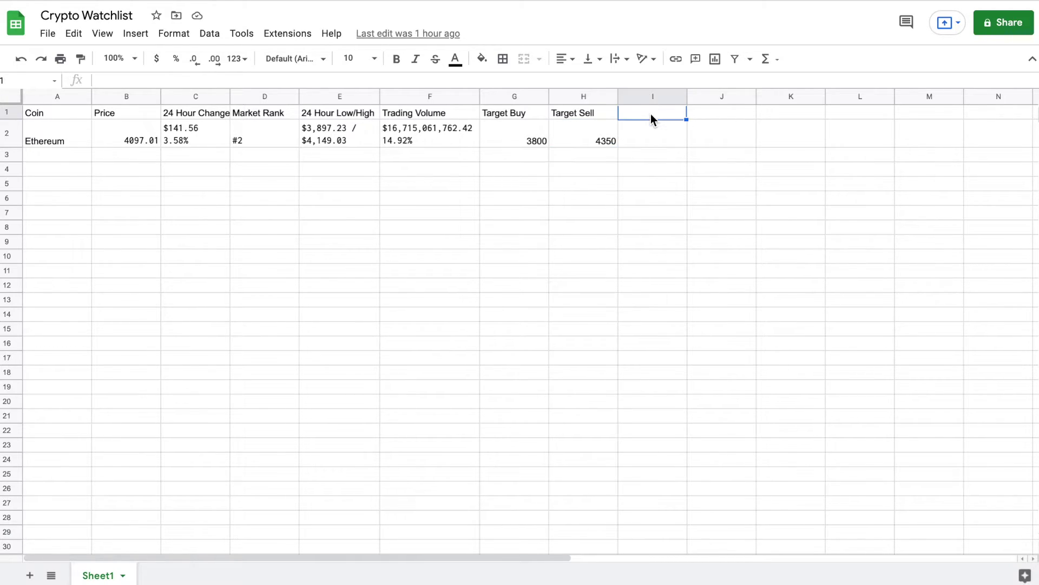
Label I1 'Signal' and start I2's IF formula with the buy test B2<G2.
{"action": "type", "text": "Signal"}
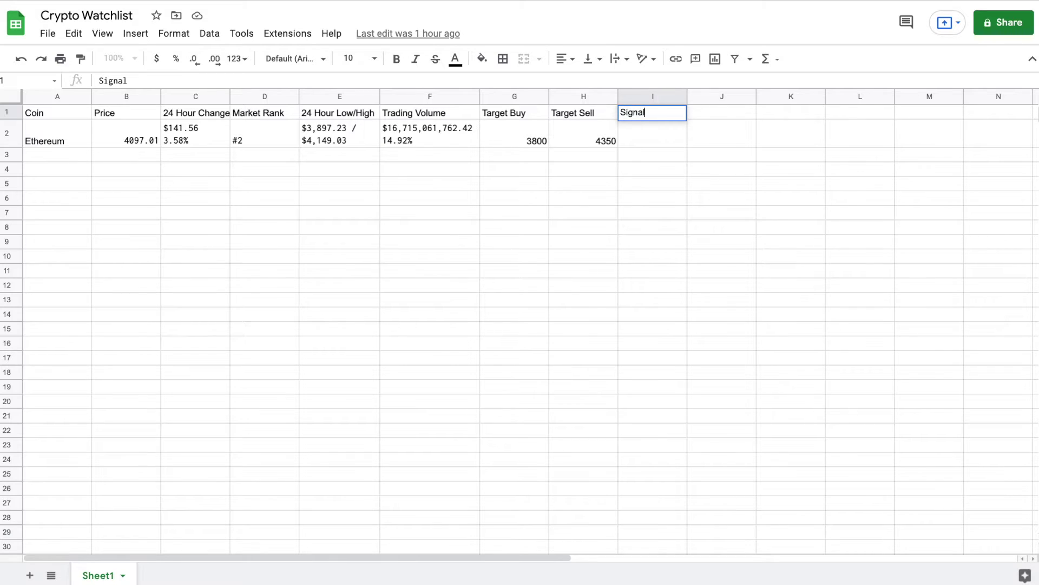
{"action": "left_click", "coordinate": [654, 132]}
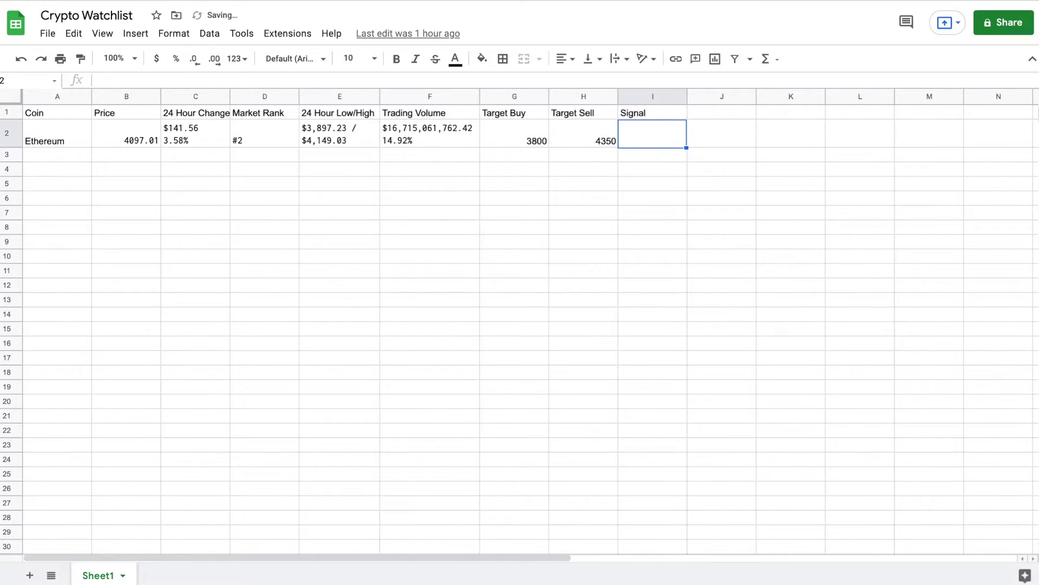
{"action": "type", "text": "=if"}
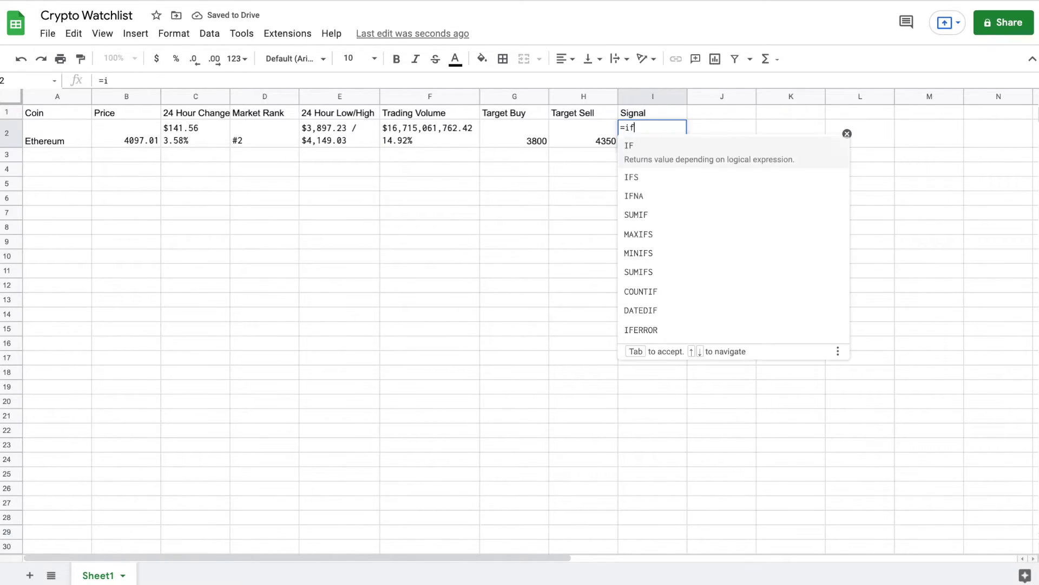
{"action": "type", "text": "("}
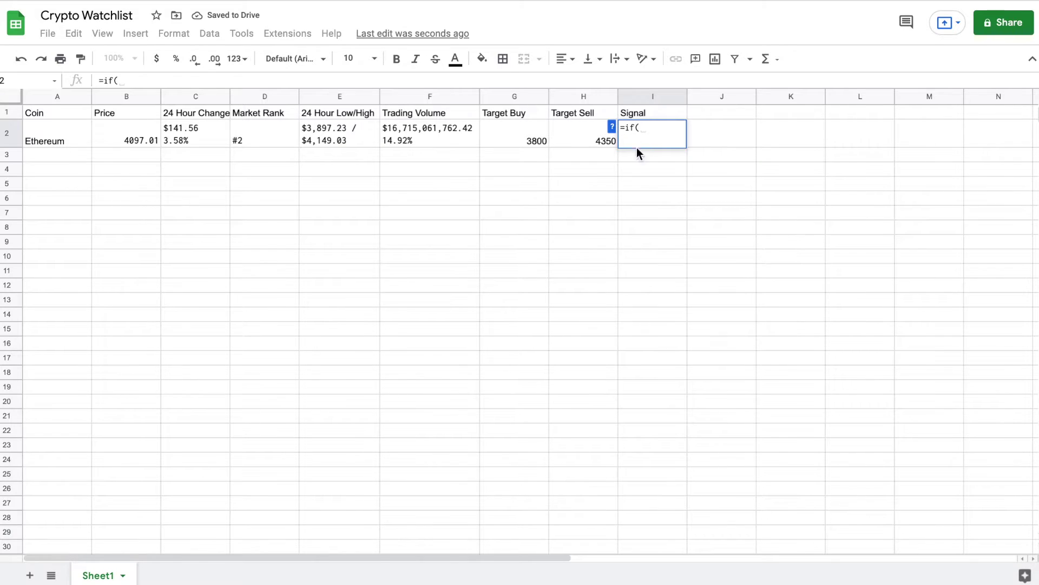
{"action": "left_click", "coordinate": [134, 137]}
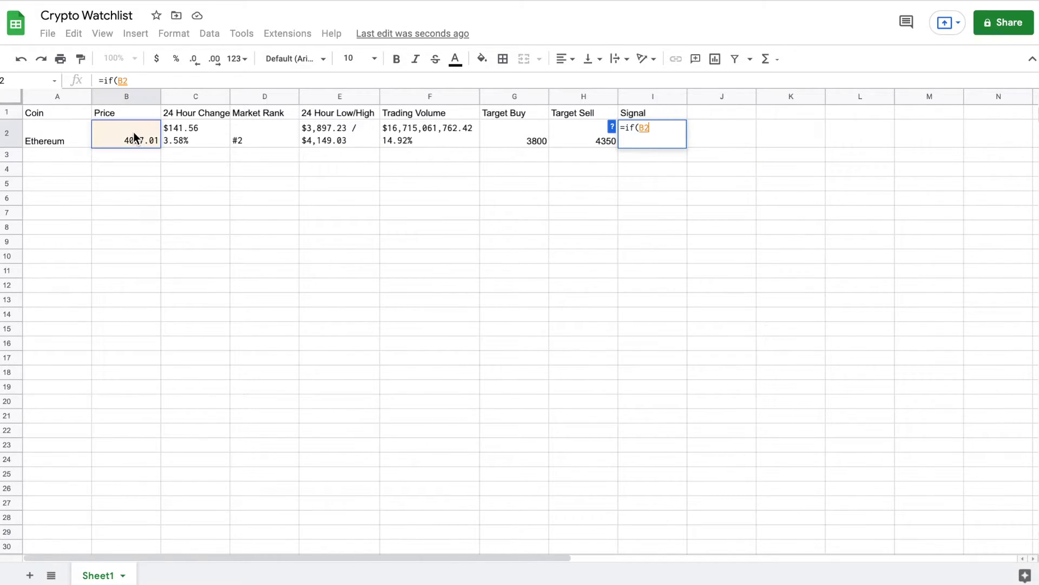
{"action": "type", "text": "<"}
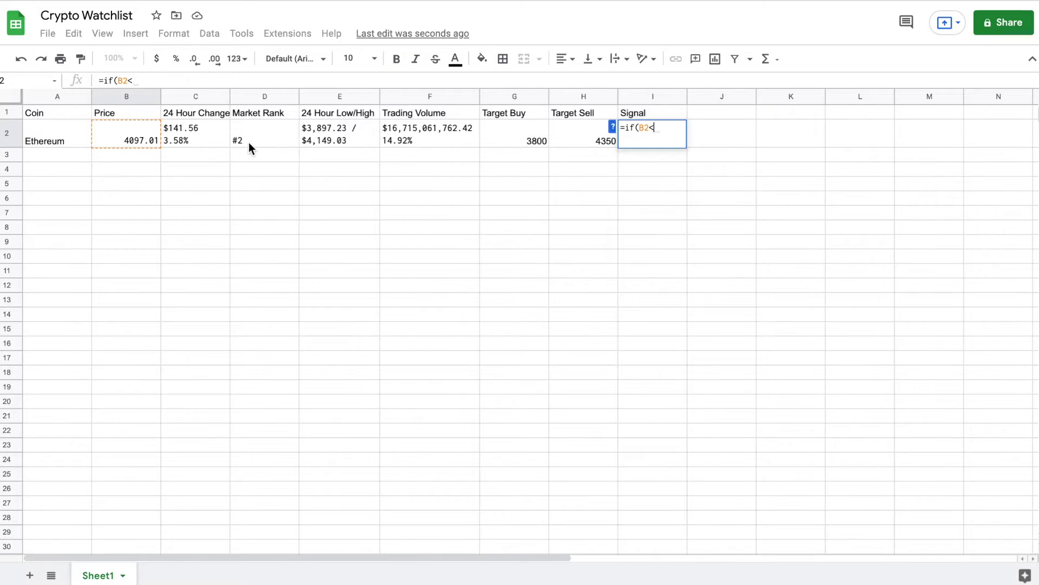
{"action": "left_click", "coordinate": [518, 144]}
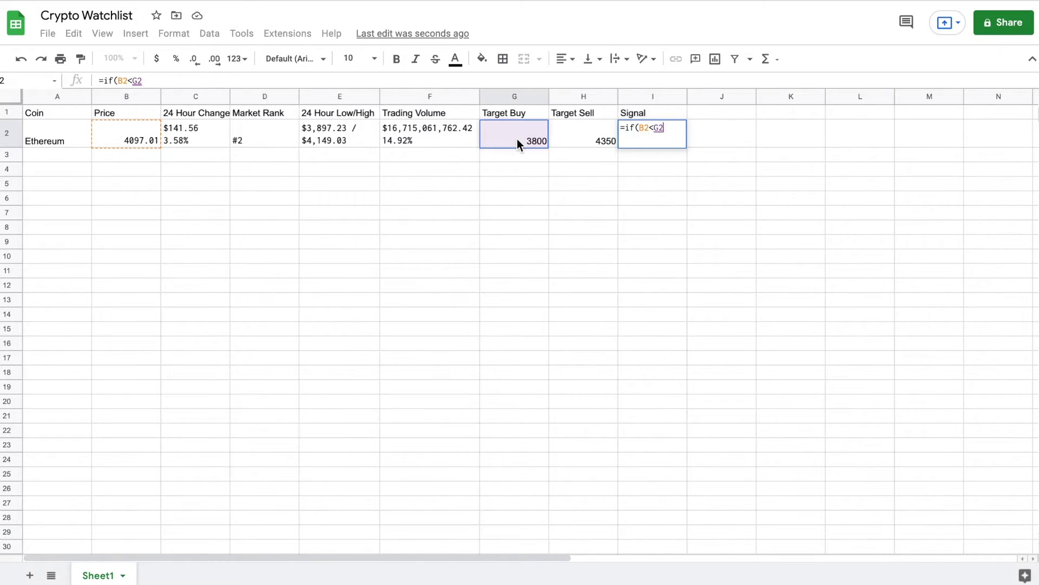
Complete =if(B2<G2,"buy",if(B2>H2,"Sell","Hold")) in I2, which returns Hold.
{"action": "type", "text": ",\"b"}
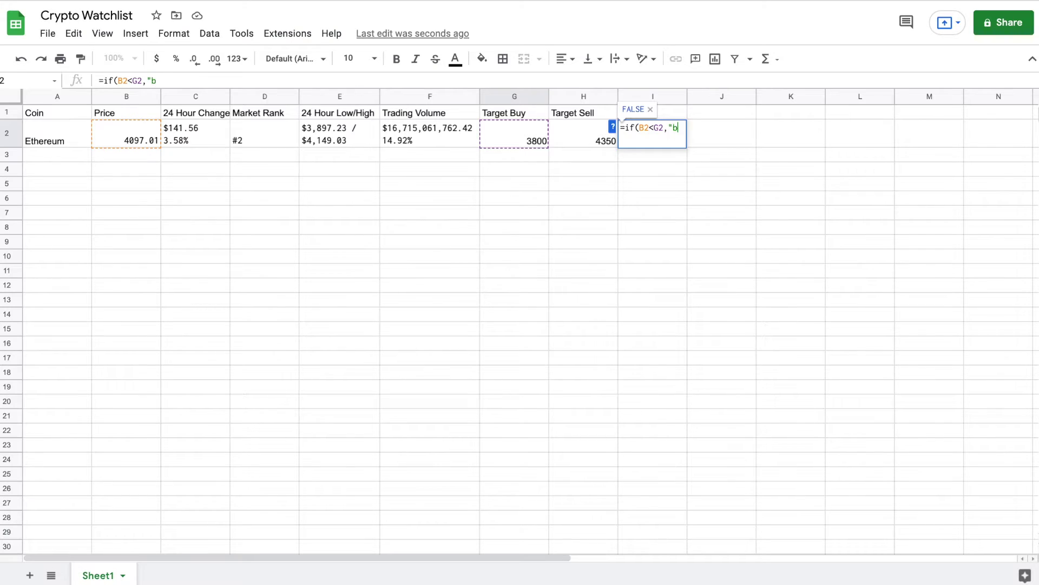
{"action": "type", "text": "uy\",if("}
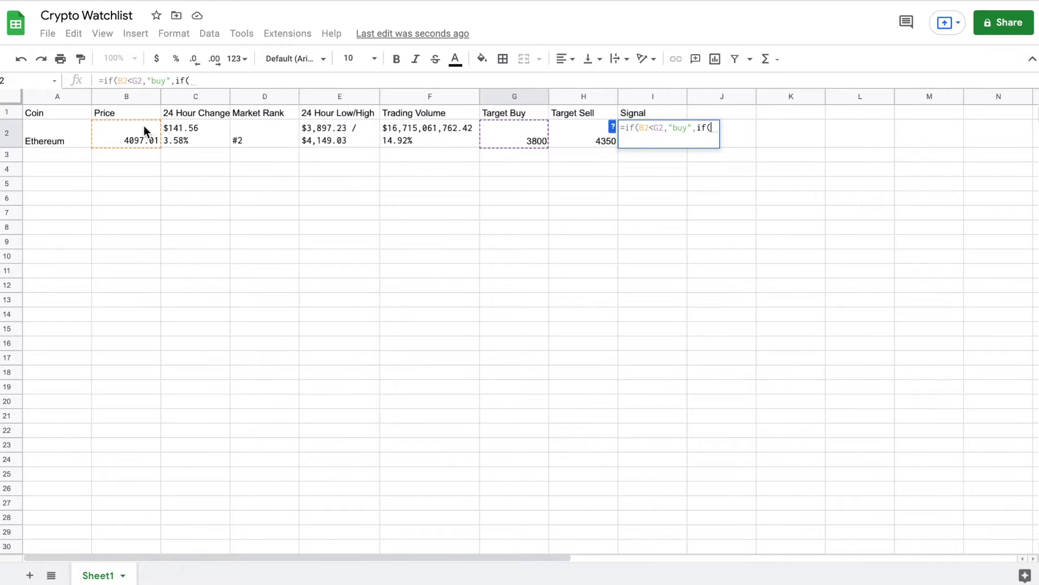
{"action": "left_click", "coordinate": [128, 134]}
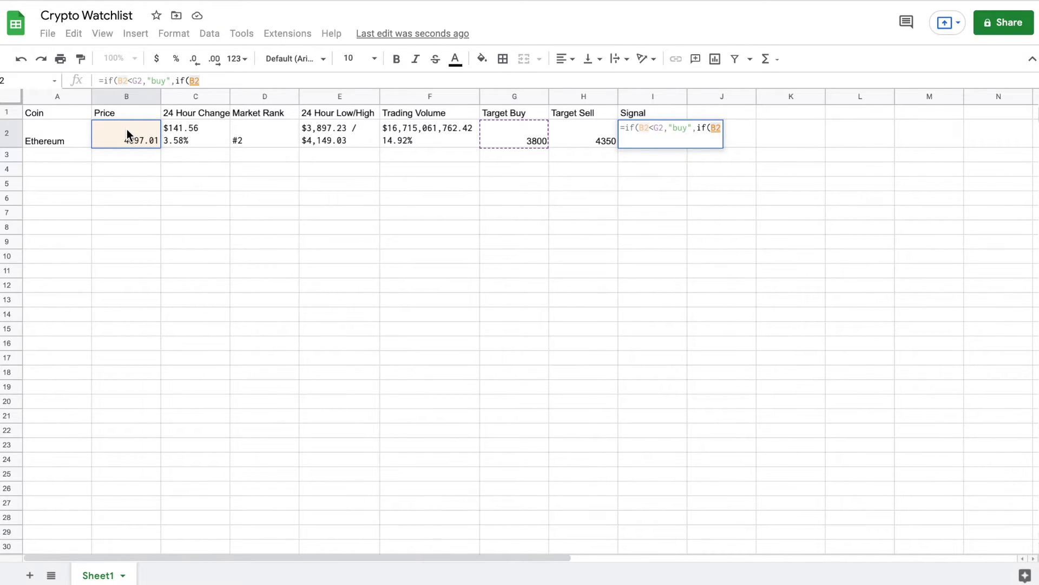
{"action": "type", "text": ">"}
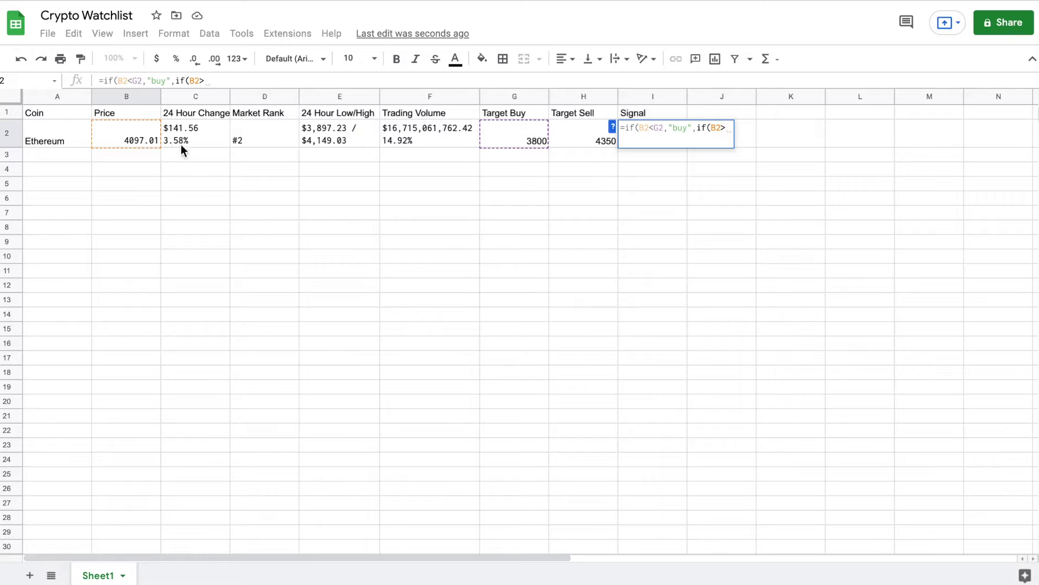
{"action": "left_click", "coordinate": [580, 134]}
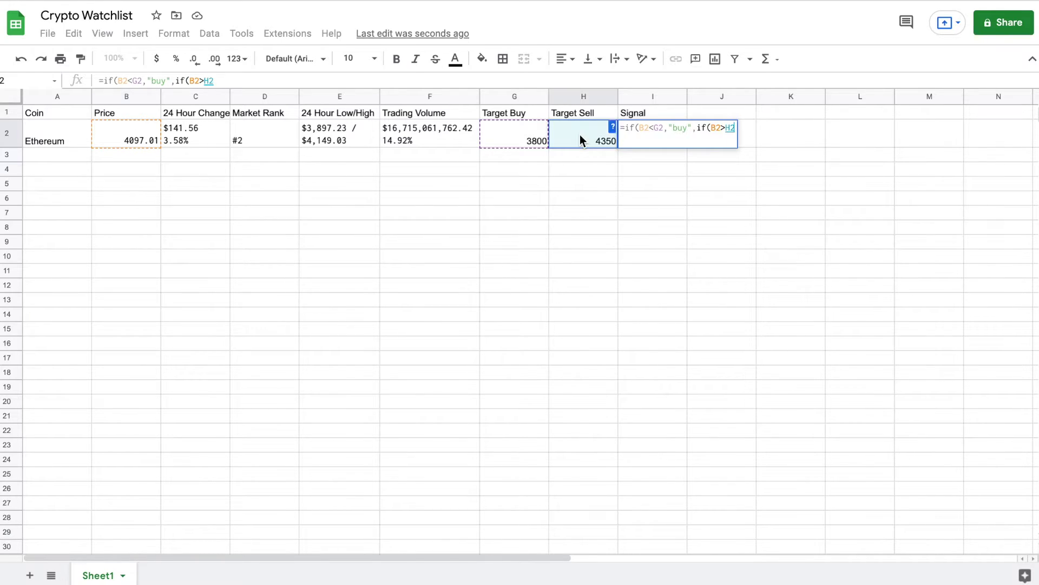
{"action": "type", "text": ","}
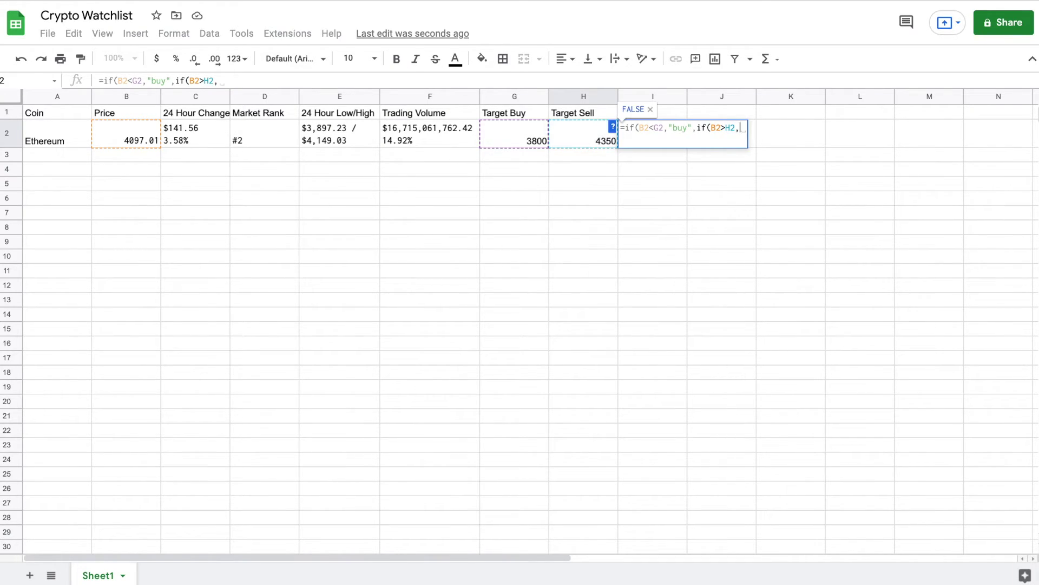
{"action": "type", "text": "\"Sell\""}
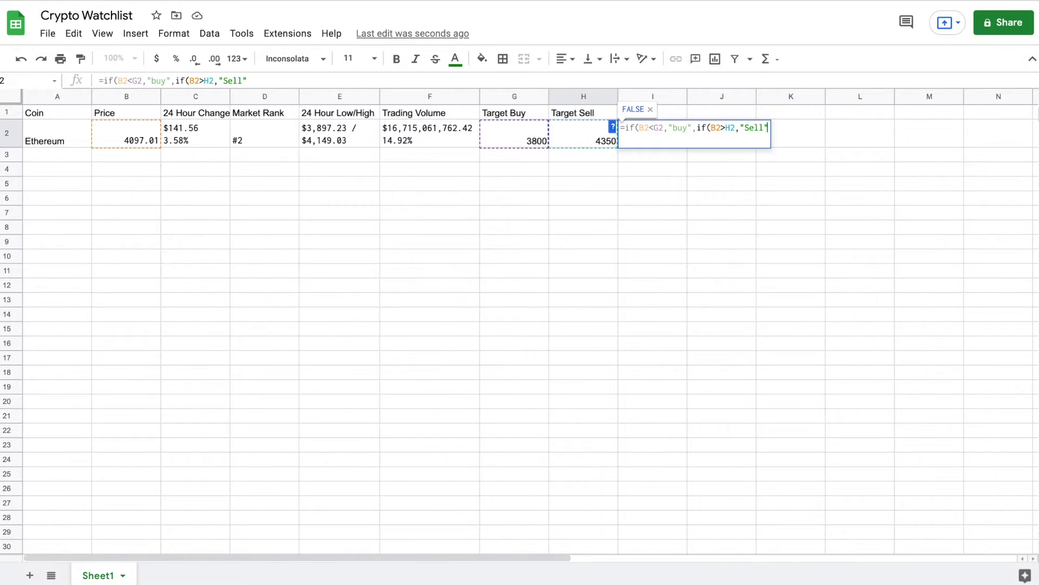
{"action": "type", "text": ","}
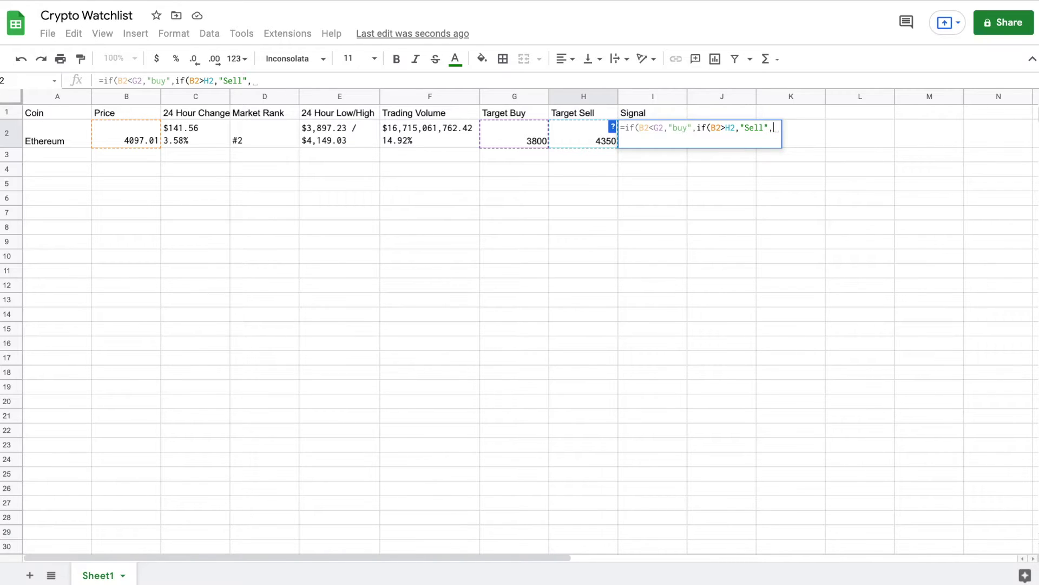
{"action": "type", "text": "\"Hold\""}
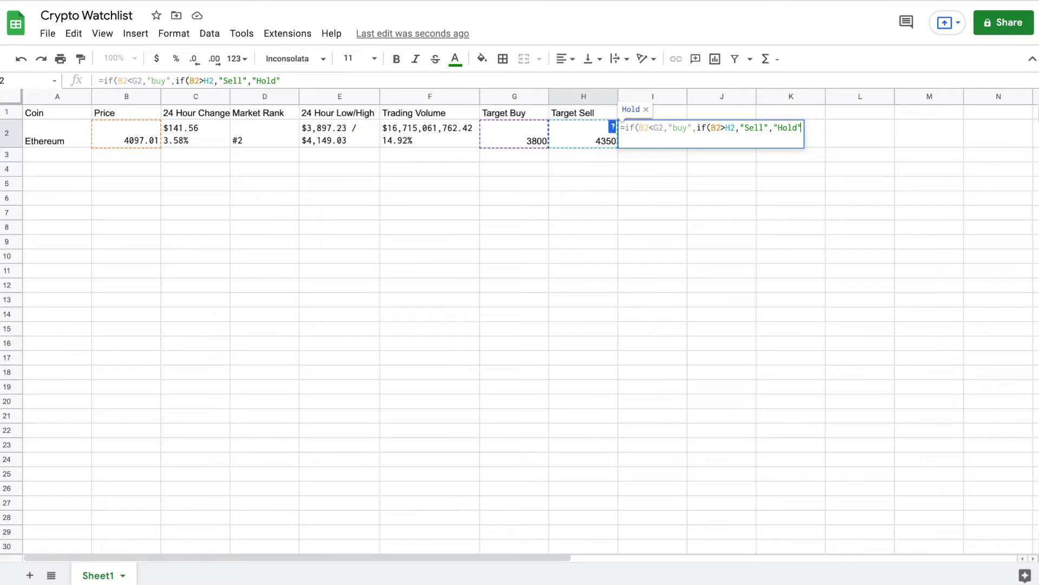
{"action": "type", "text": "))"}
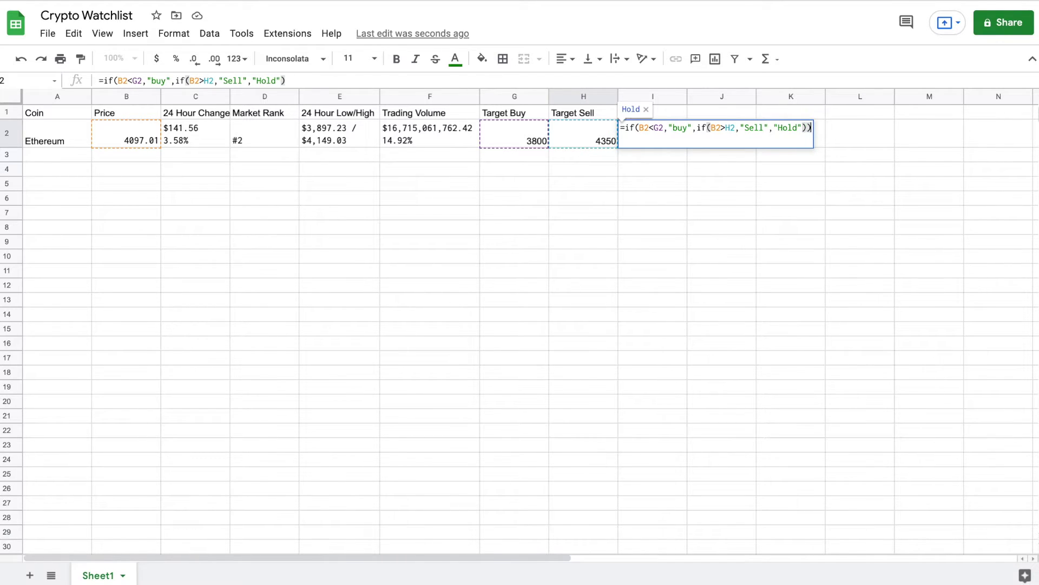
{"action": "key", "text": "Return"}
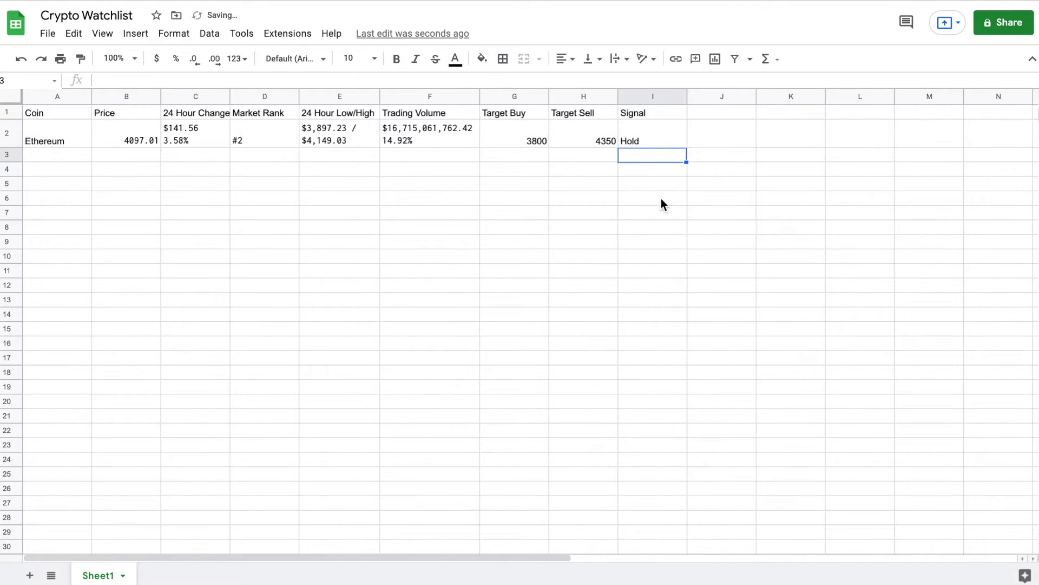
{"action": "left_click", "coordinate": [657, 140]}
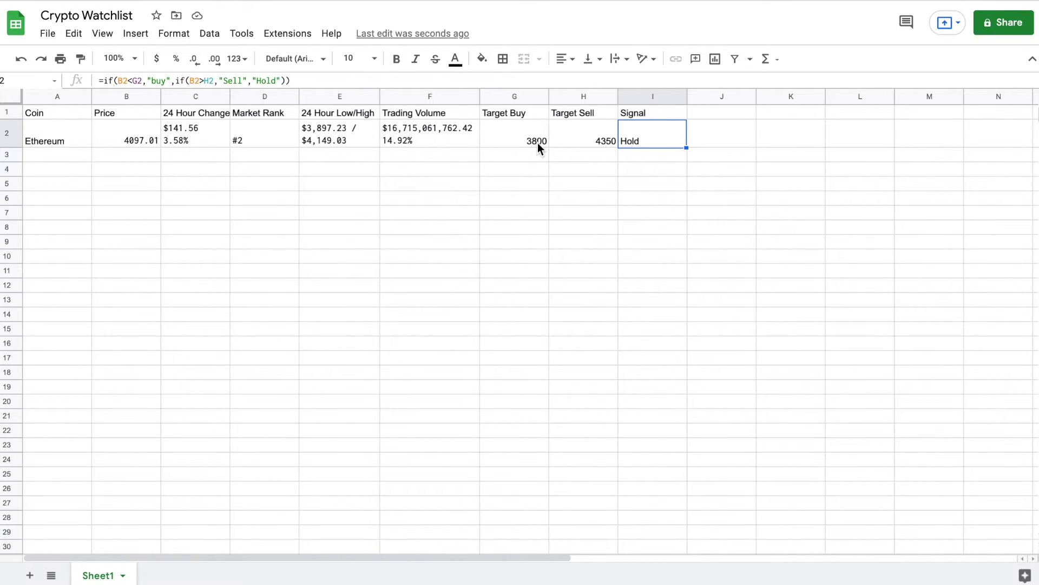
Test the signal with Target Sell 3900, then 4200, and Target Buy 4100.
{"action": "left_click", "coordinate": [583, 141]}
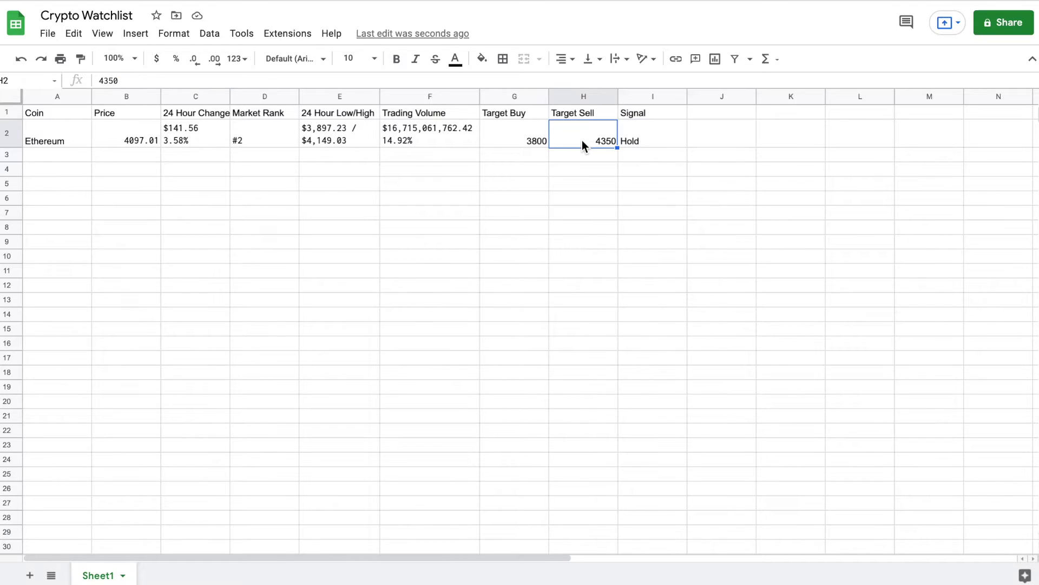
{"action": "type", "text": "3900"}
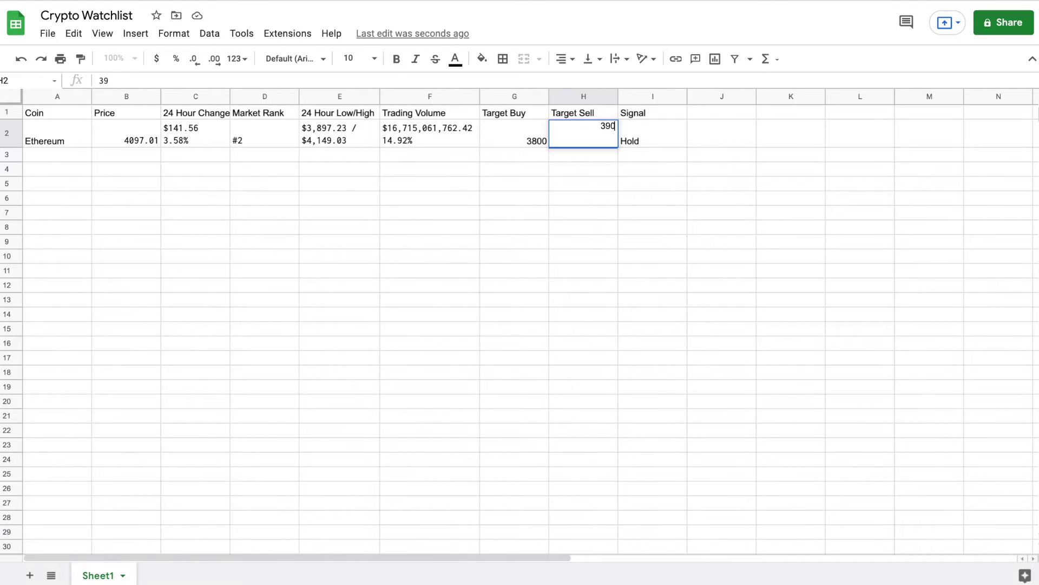
{"action": "key", "text": "Return"}
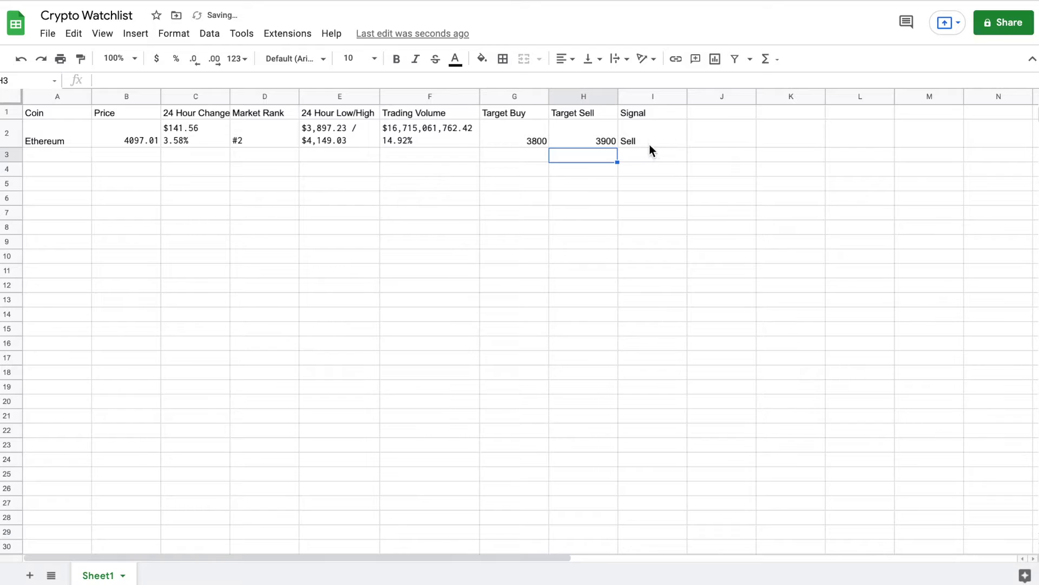
{"action": "left_click", "coordinate": [600, 137]}
{"action": "type", "text": "4200"}
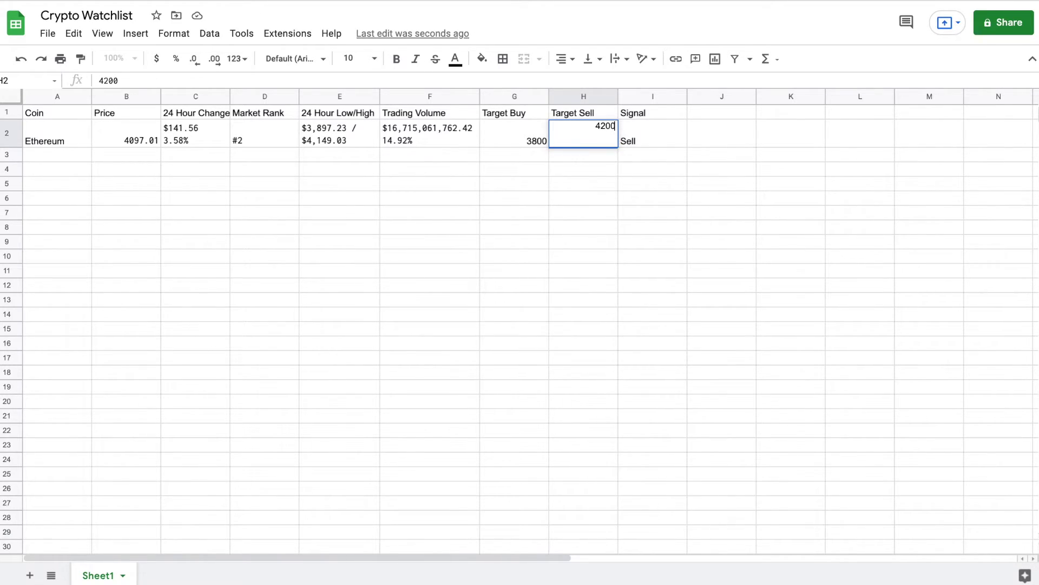
{"action": "key", "text": "Return"}
{"action": "left_click", "coordinate": [545, 137]}
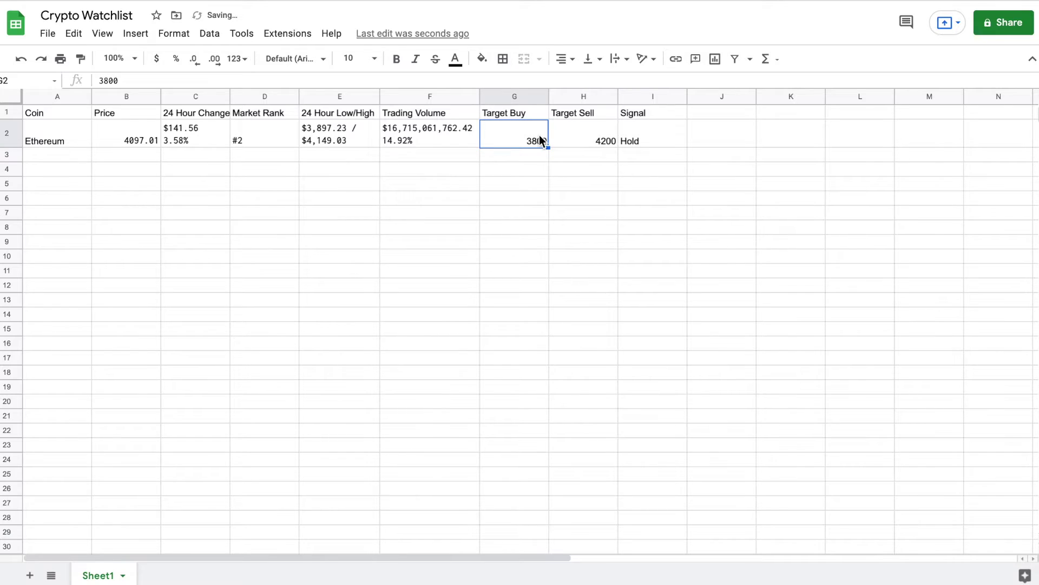
{"action": "type", "text": "4100"}
{"action": "key", "text": "Return"}
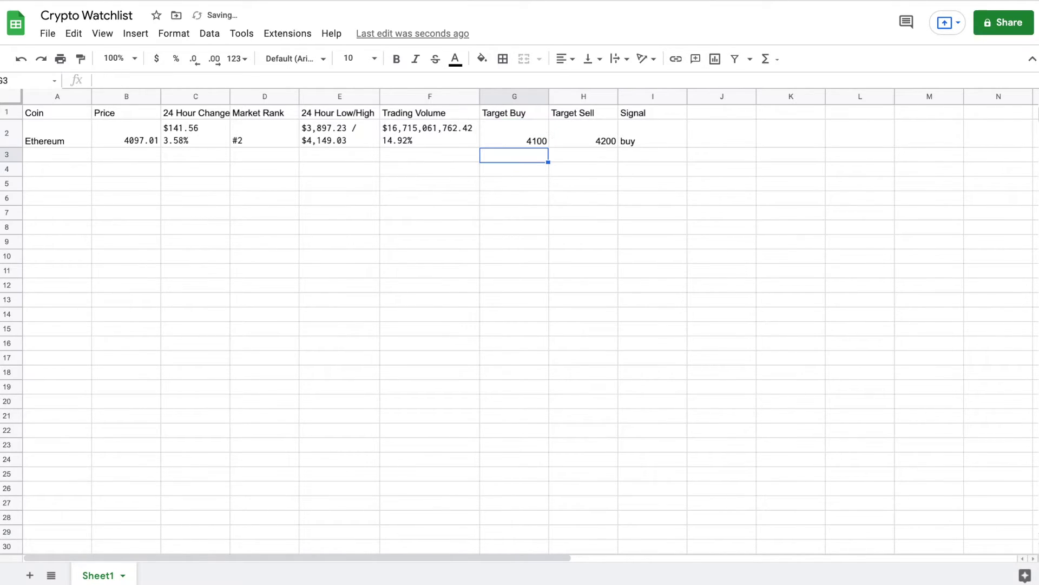
Capitalise the formula's 'buy' result to 'Buy' in I2.
{"action": "left_click", "coordinate": [646, 141]}
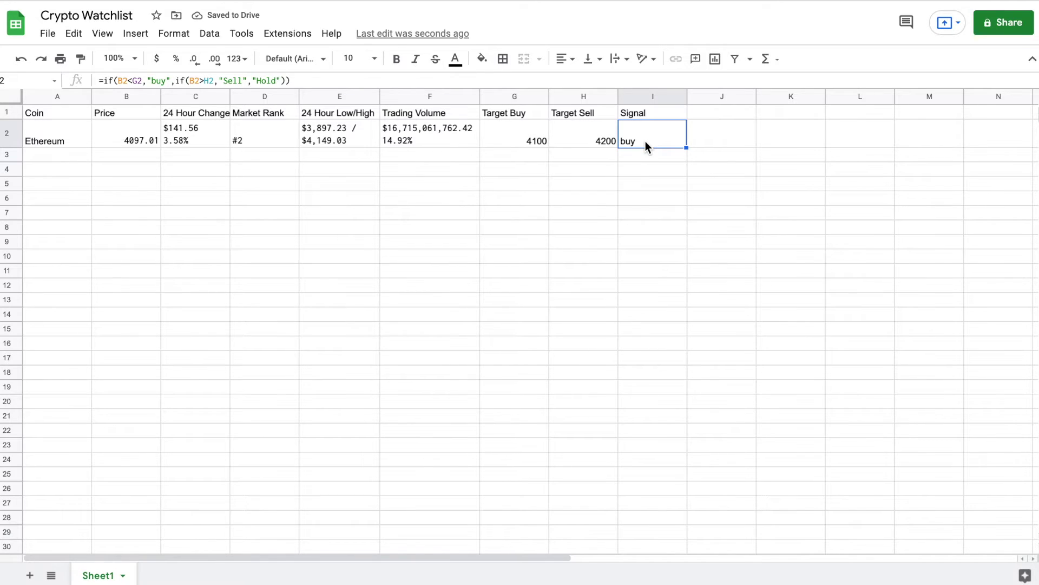
{"action": "left_click", "coordinate": [156, 82]}
{"action": "key", "text": "BackSpace"}
{"action": "type", "text": "B"}
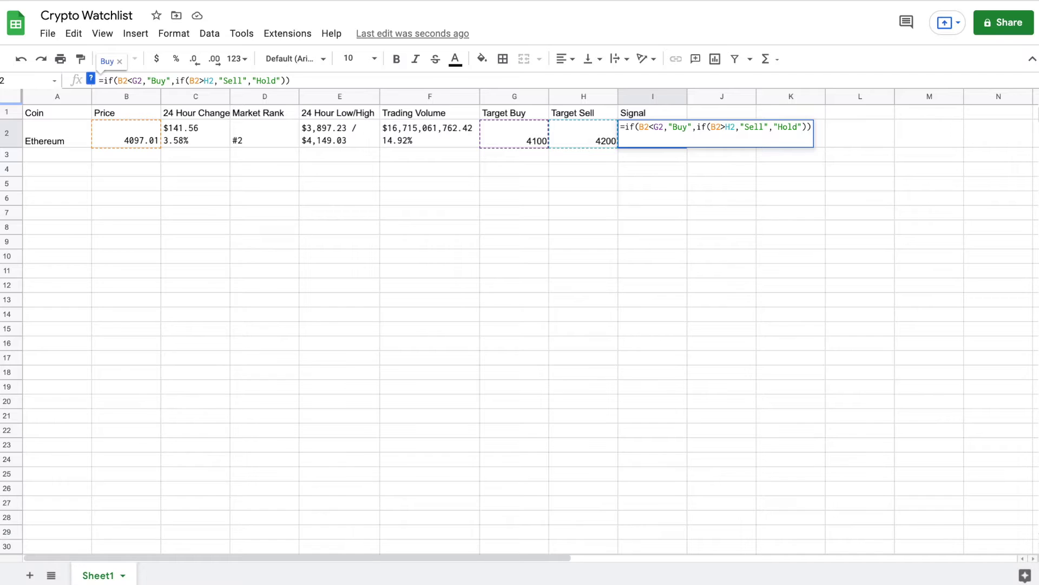
{"action": "key", "text": "Return"}
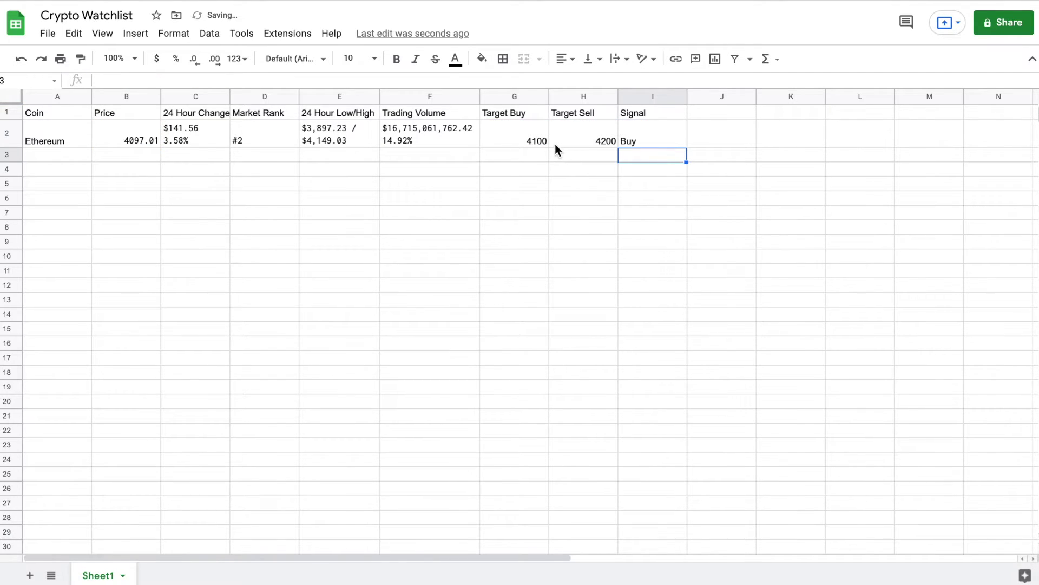
Restore Ethereum's Target Buy to 3800 and check that I2 shows Hold.
{"action": "left_click", "coordinate": [540, 144]}
{"action": "type", "text": "3800"}
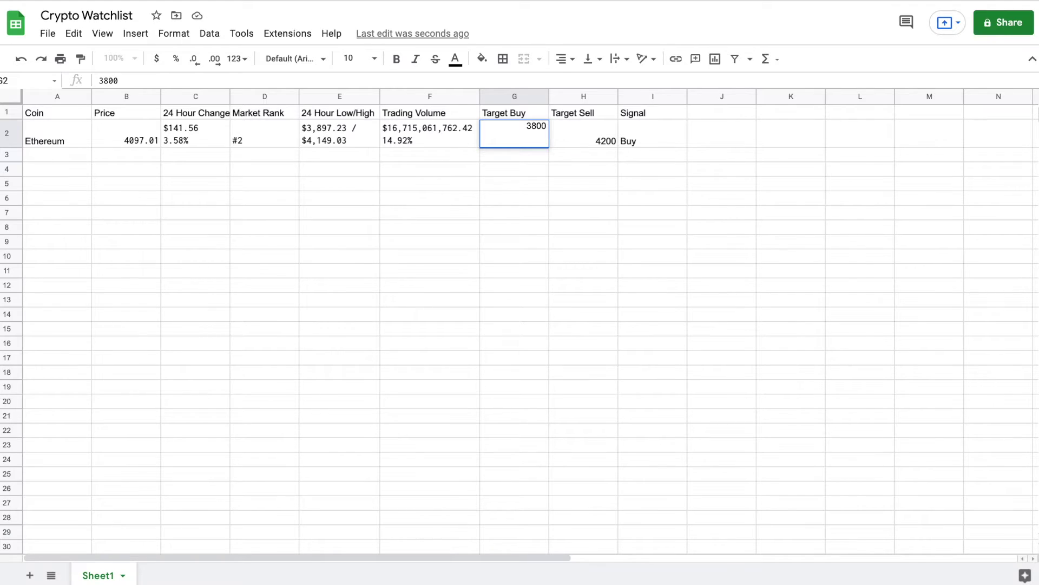
{"action": "key", "text": "Return"}
{"action": "left_click", "coordinate": [601, 139]}
{"action": "left_click", "coordinate": [657, 141]}
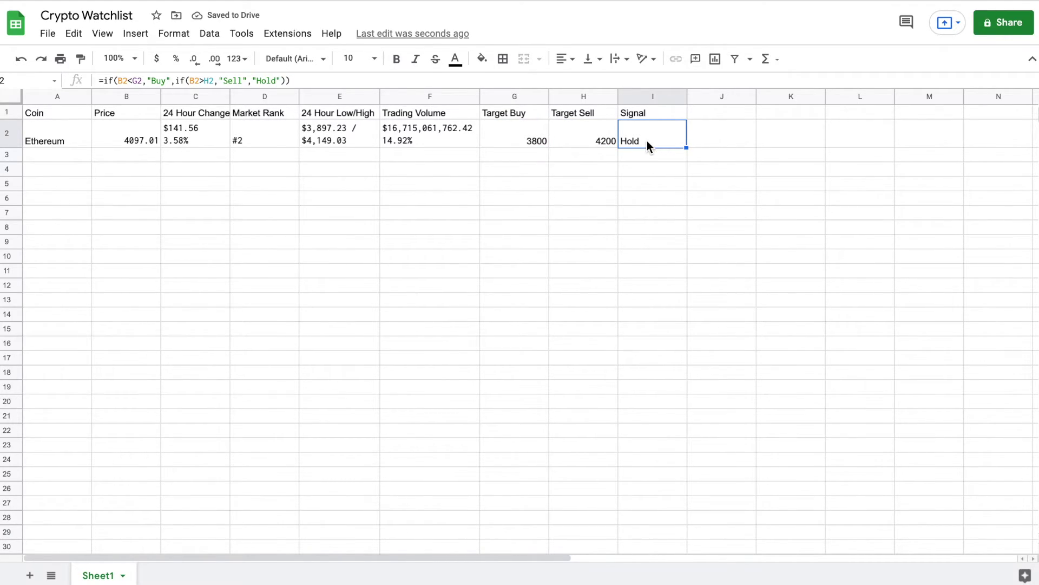
Enter Bitcoin, Dogecoin, Solana, Binance-Coin and Cardano in A3:A7.
{"action": "left_click", "coordinate": [68, 157]}
{"action": "type", "text": "Bitcoin"}
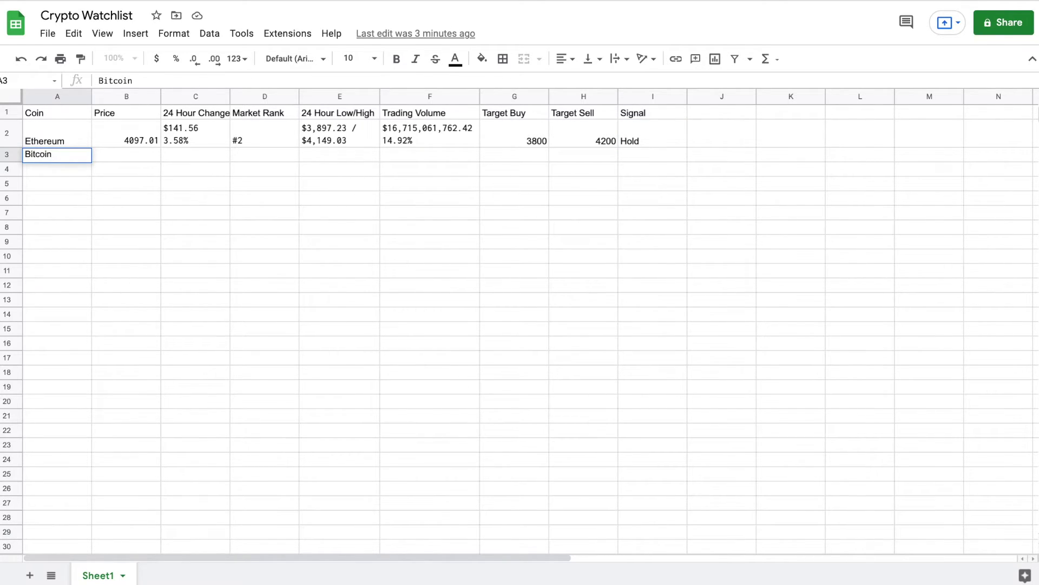
{"action": "key", "text": "Return"}
{"action": "type", "text": "Dogecoin"}
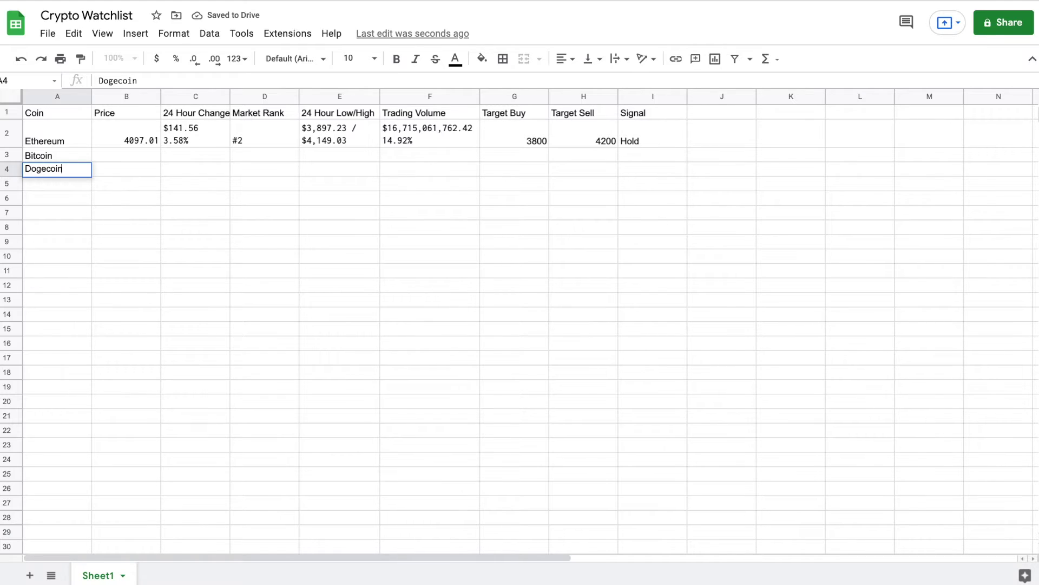
{"action": "key", "text": "Return"}
{"action": "type", "text": "Solana"}
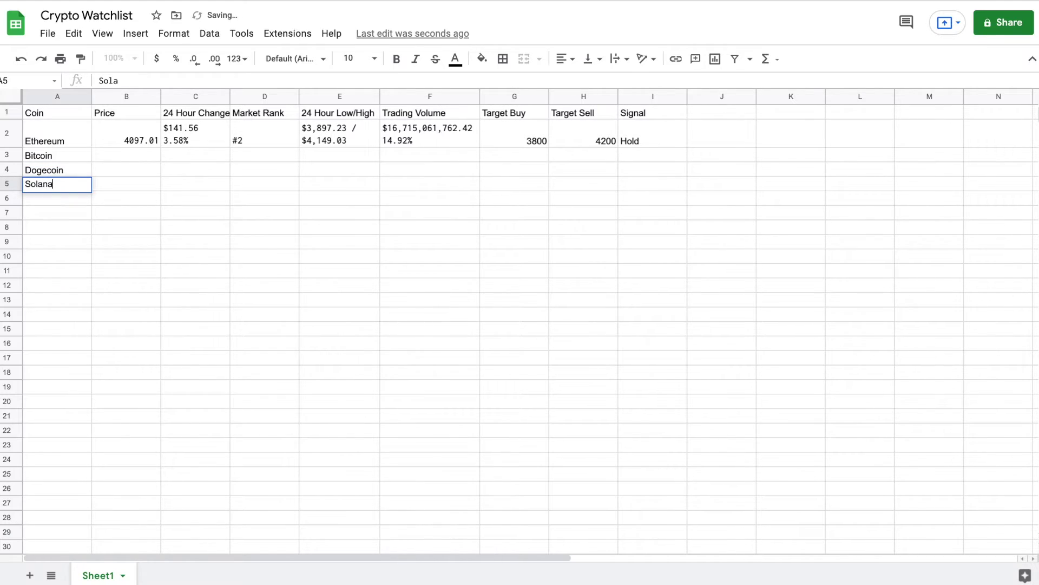
{"action": "key", "text": "Return"}
{"action": "type", "text": "Binance-Coin"}
{"action": "key", "text": "Return"}
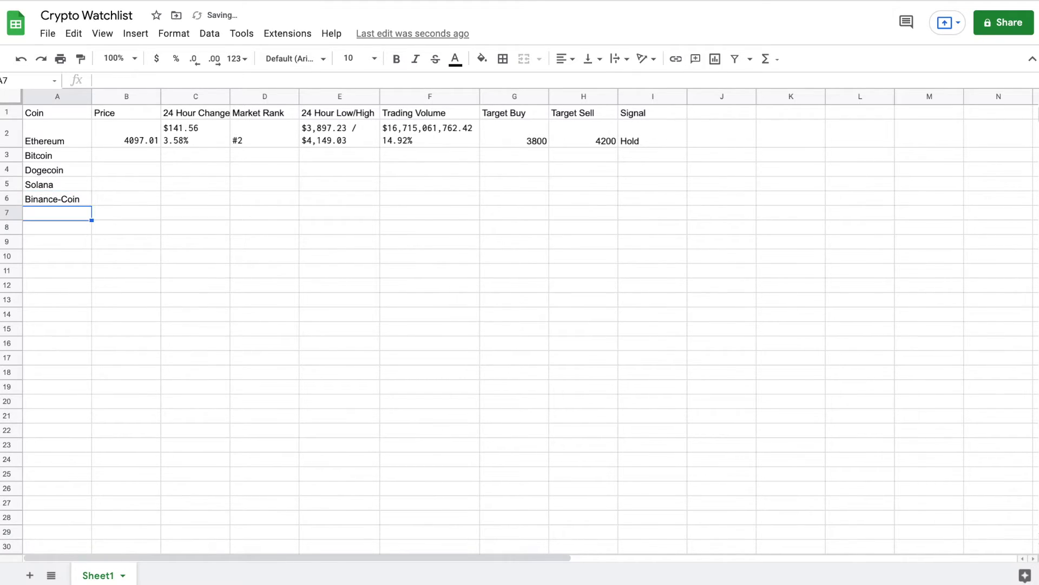
{"action": "type", "text": "Car"}
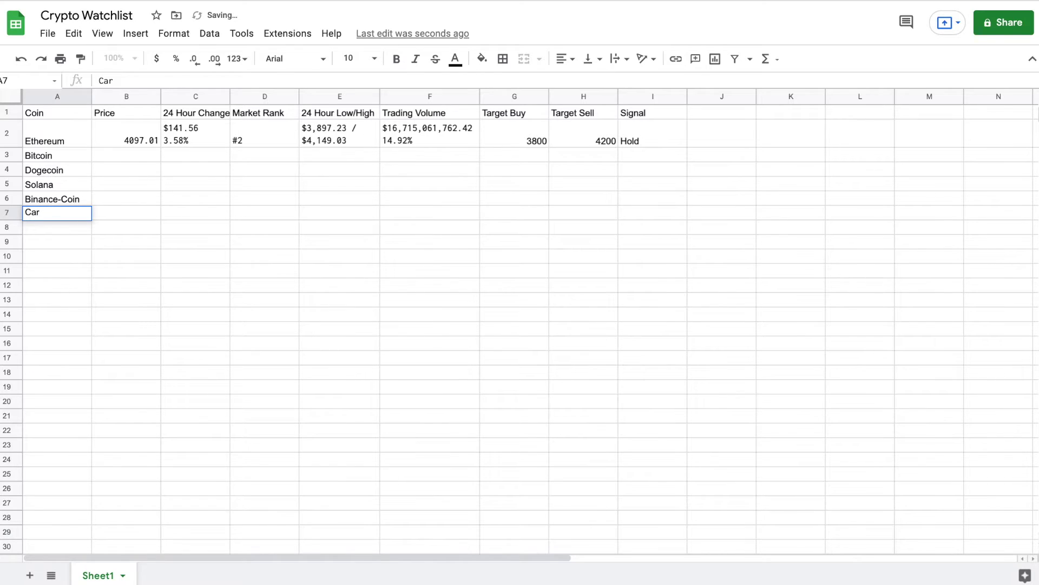
{"action": "type", "text": "dano"}
{"action": "key", "text": "Return"}
Enter Polygon, Decentraland, Celo, Compound, Floki-Inu and XRP in A8:A13.
{"action": "type", "text": "Polygon"}
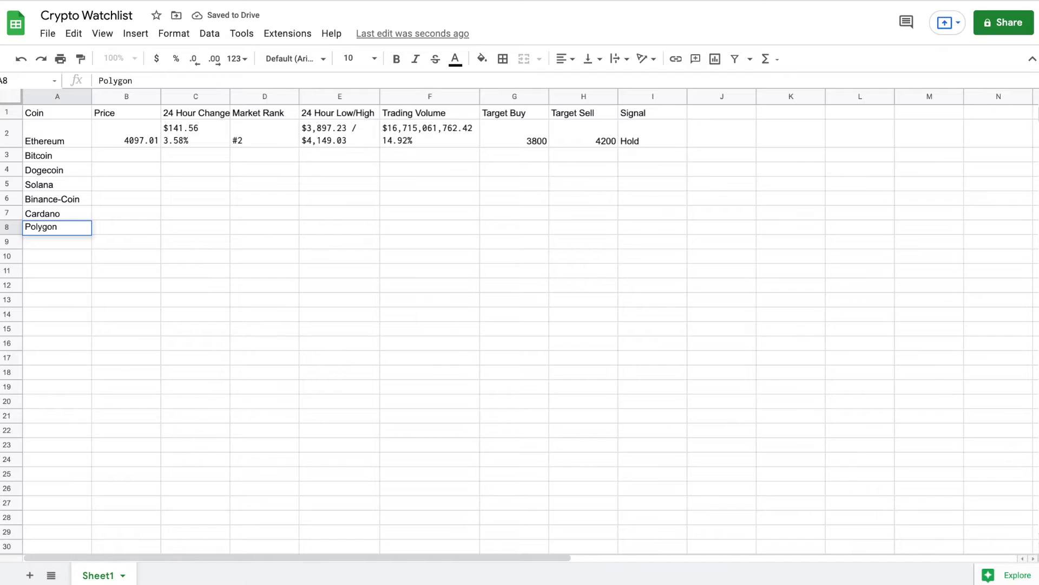
{"action": "key", "text": "Return"}
{"action": "type", "text": "Decentraland"}
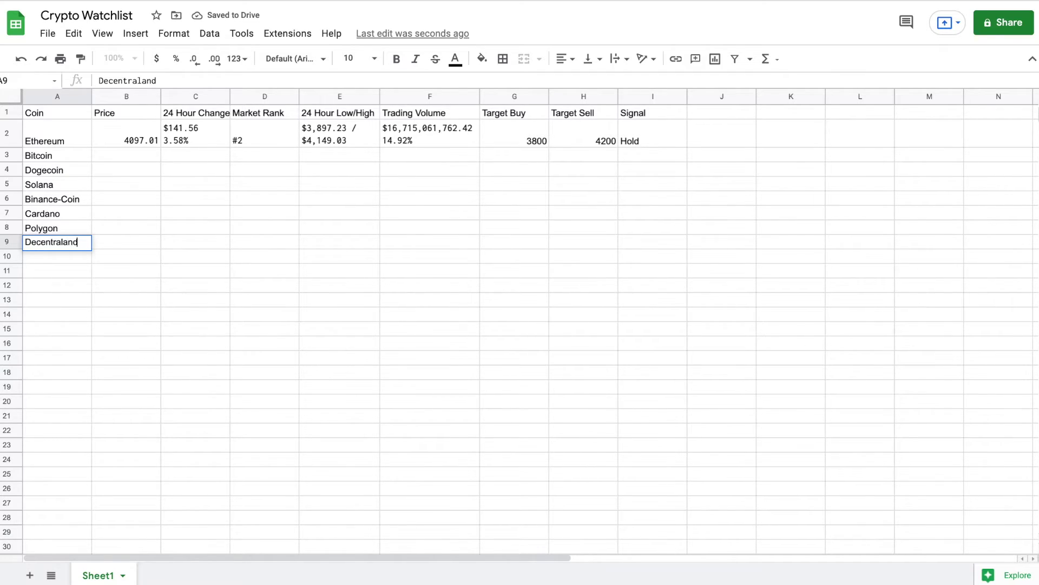
{"action": "key", "text": "Return"}
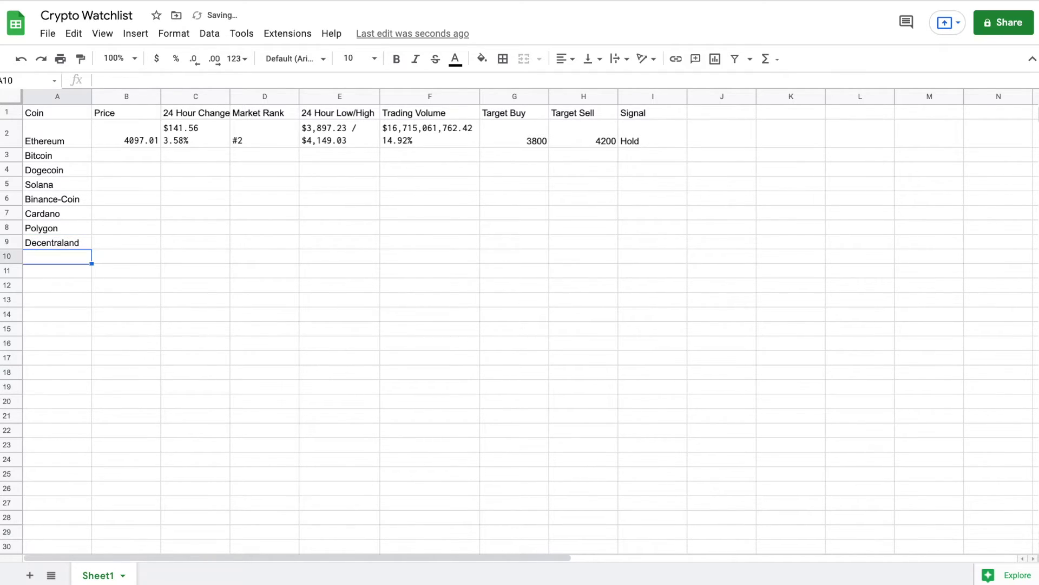
{"action": "type", "text": "Celo"}
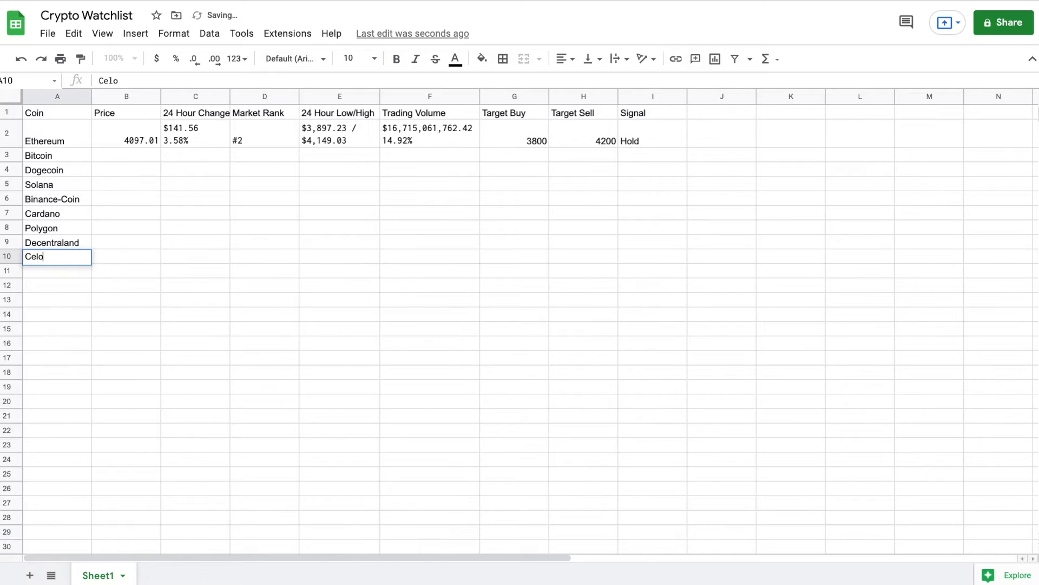
{"action": "key", "text": "Return"}
{"action": "type", "text": "Comp"}
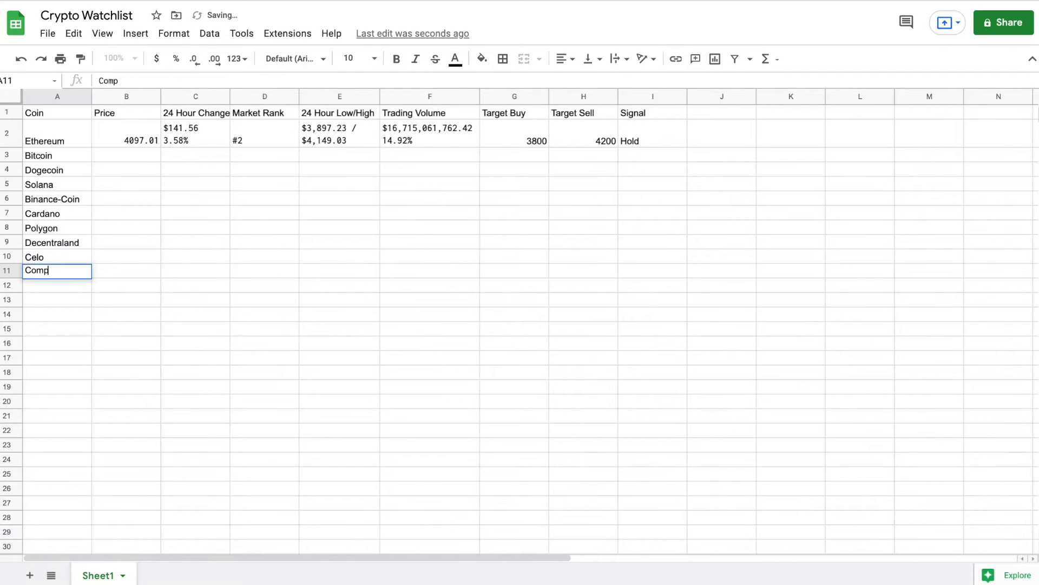
{"action": "type", "text": "ound"}
{"action": "key", "text": "Return"}
{"action": "type", "text": "Floki-Inu"}
{"action": "key", "text": "Return"}
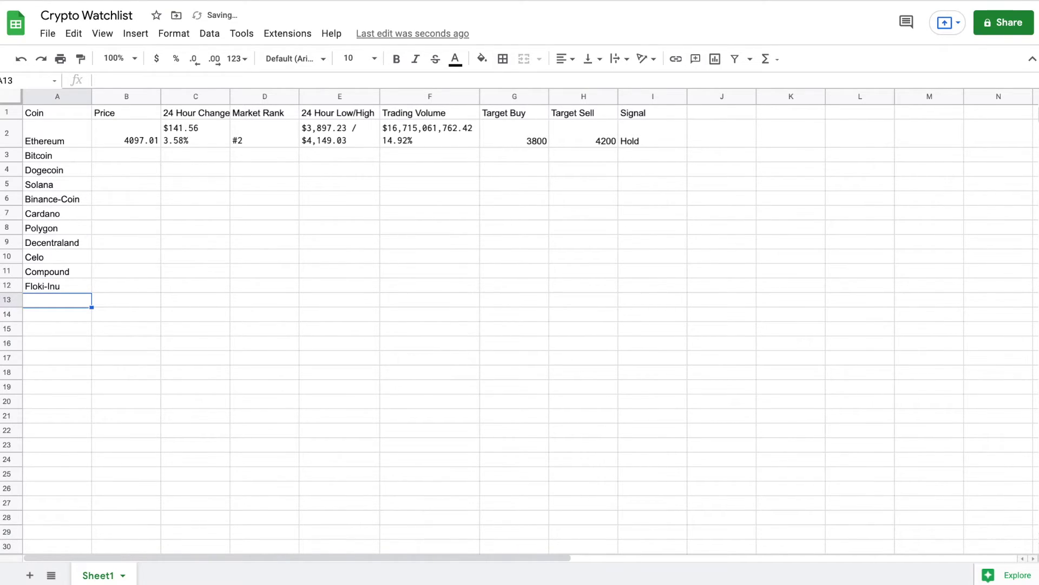
{"action": "type", "text": "XRP"}
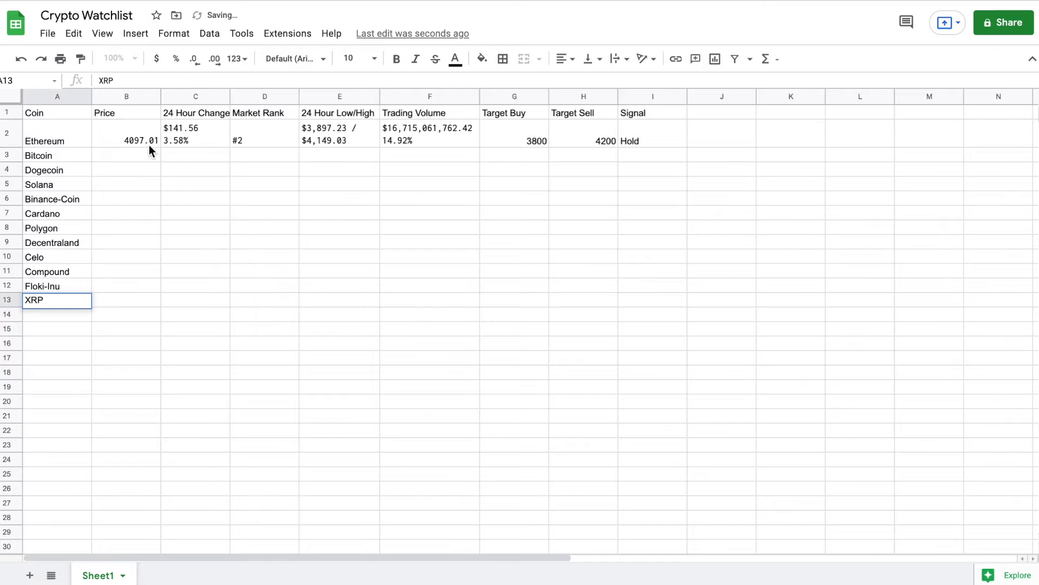
{"action": "left_click_drag", "start_coordinate": [144, 139], "coordinate": [667, 303]}
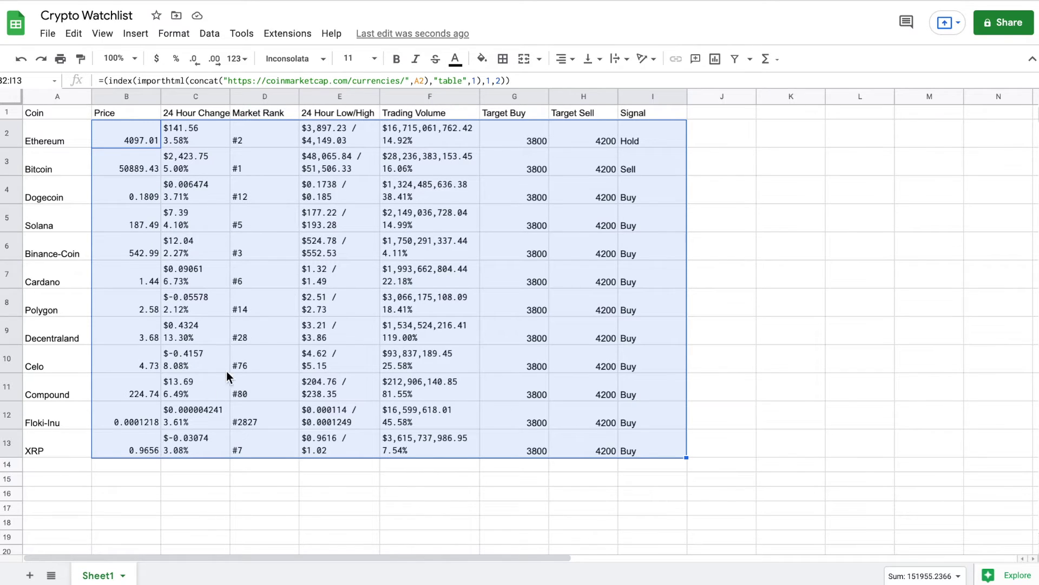
Set Bitcoin's targets to 48000 buy and 56000 sell, and Dogecoin's Target Buy to 0.19.
{"action": "left_click", "coordinate": [525, 170]}
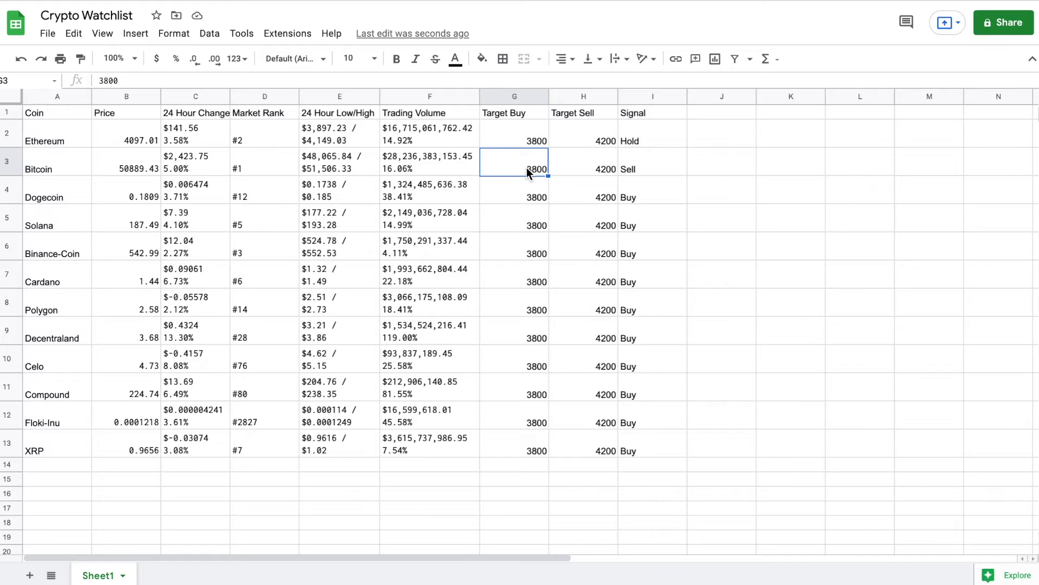
{"action": "type", "text": "48000"}
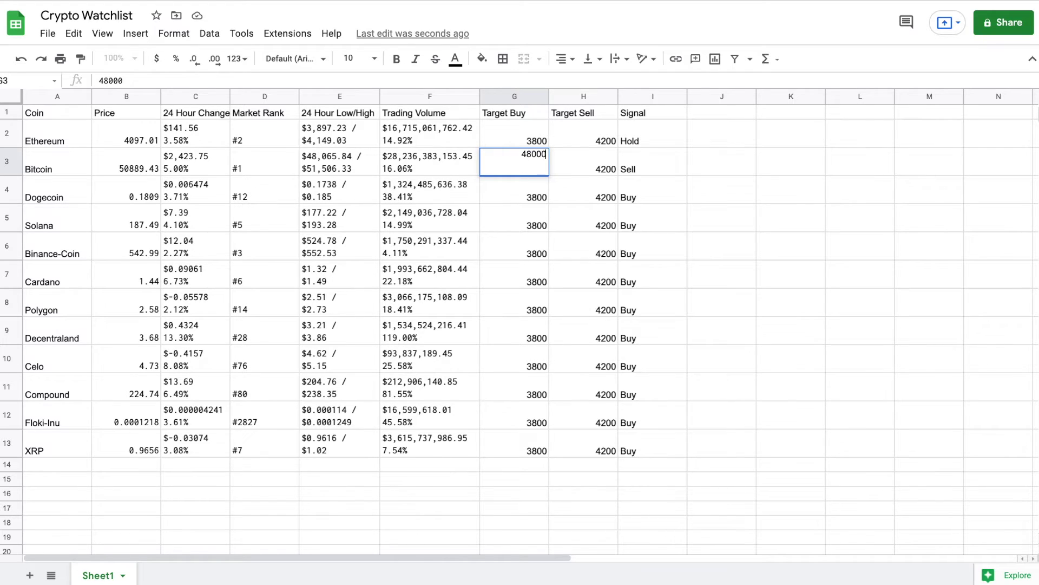
{"action": "key", "text": "Tab"}
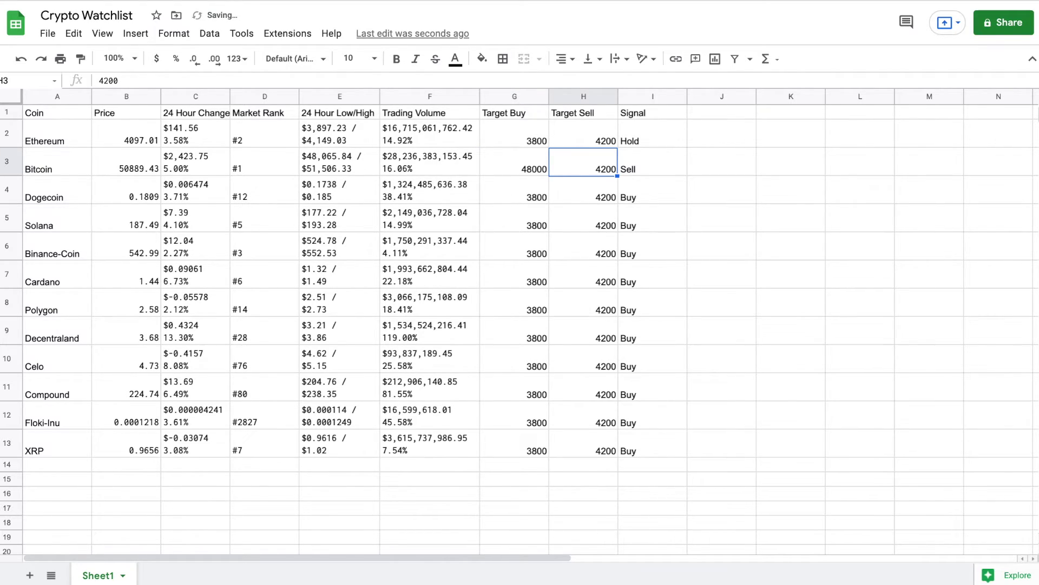
{"action": "type", "text": "56000"}
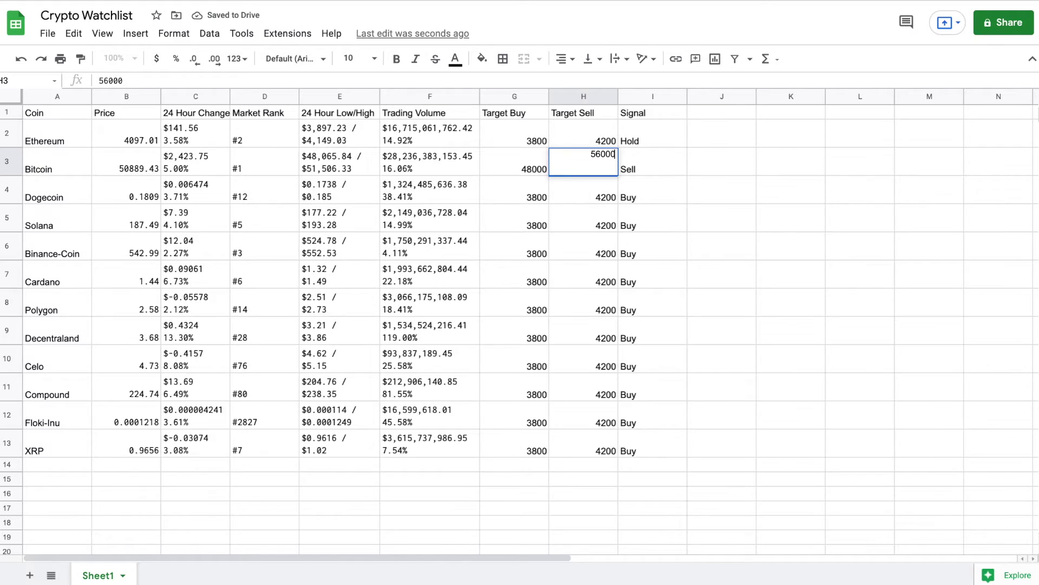
{"action": "key", "text": "Return"}
{"action": "left_click", "coordinate": [514, 190]}
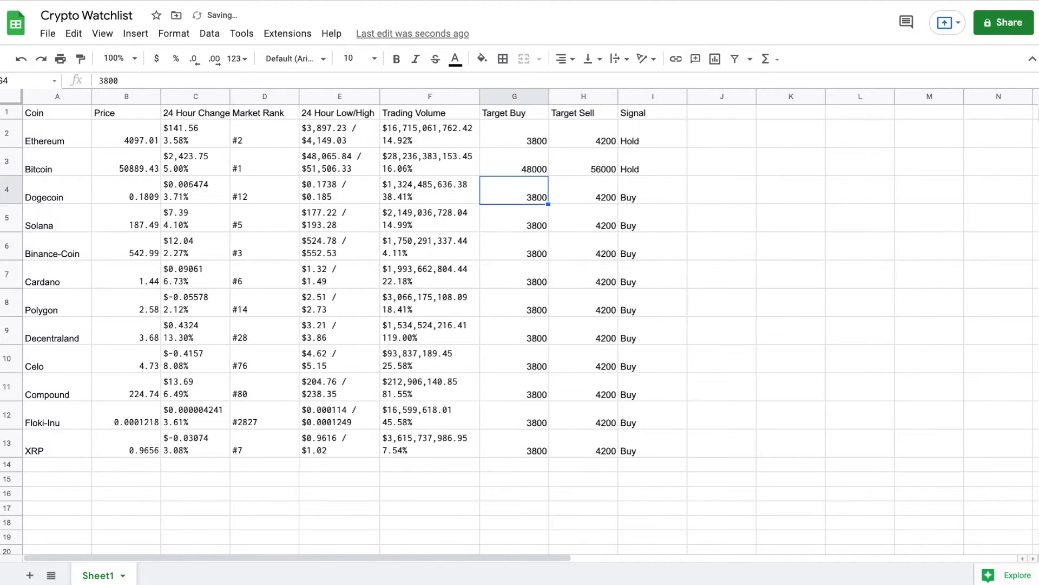
{"action": "type", "text": "0.19"}
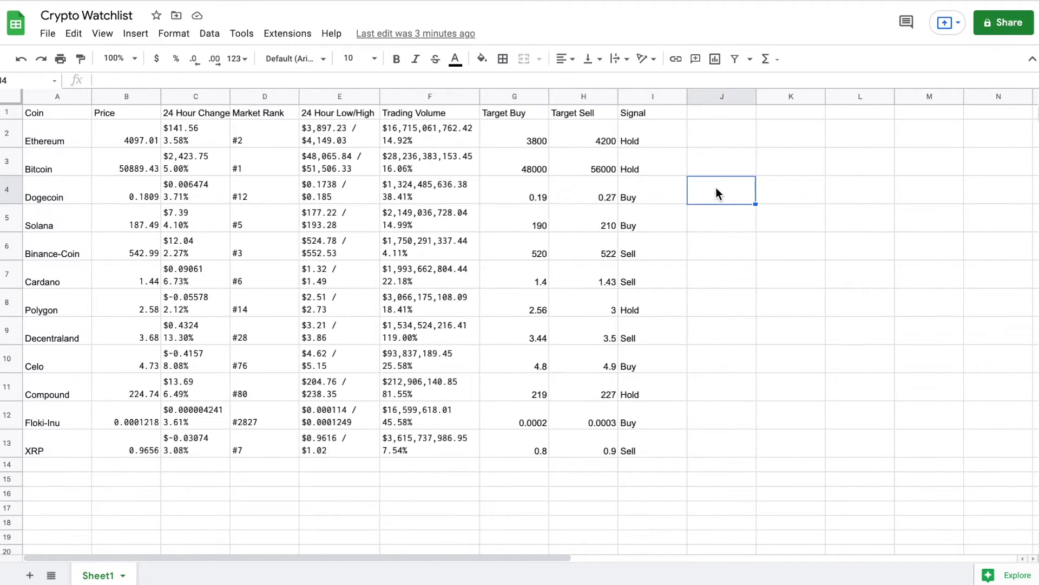
Make the entire sheet bold, horizontally centred and vertically middle-aligned.
{"action": "left_click", "coordinate": [9, 96]}
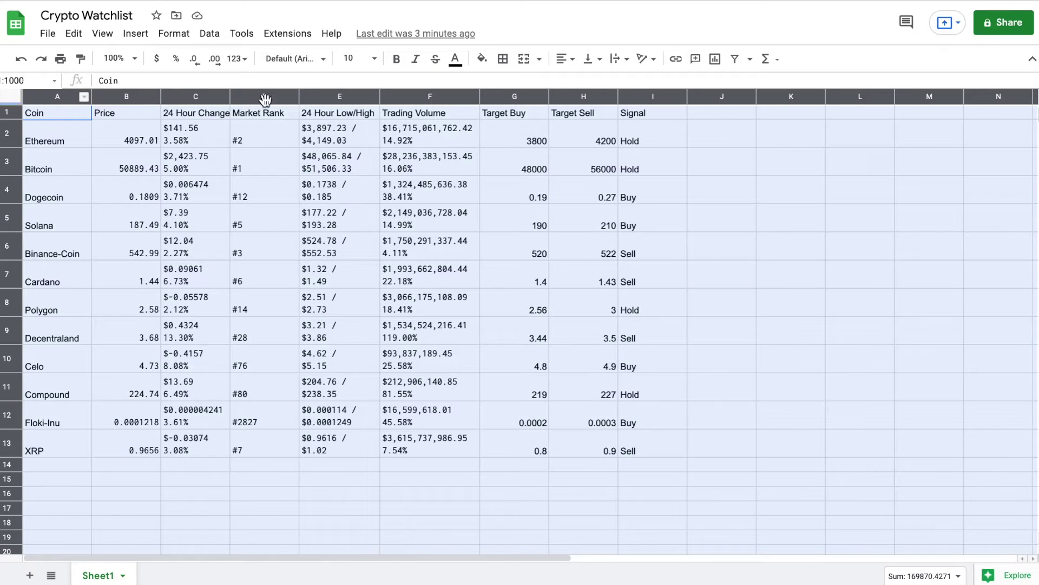
{"action": "left_click", "coordinate": [397, 64]}
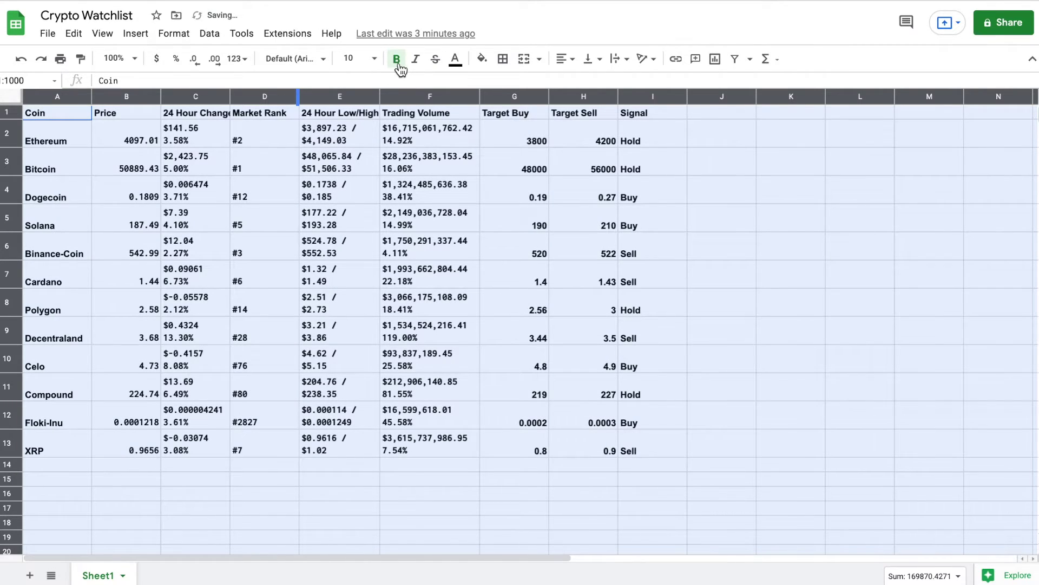
{"action": "left_click", "coordinate": [564, 58]}
{"action": "left_click", "coordinate": [580, 84]}
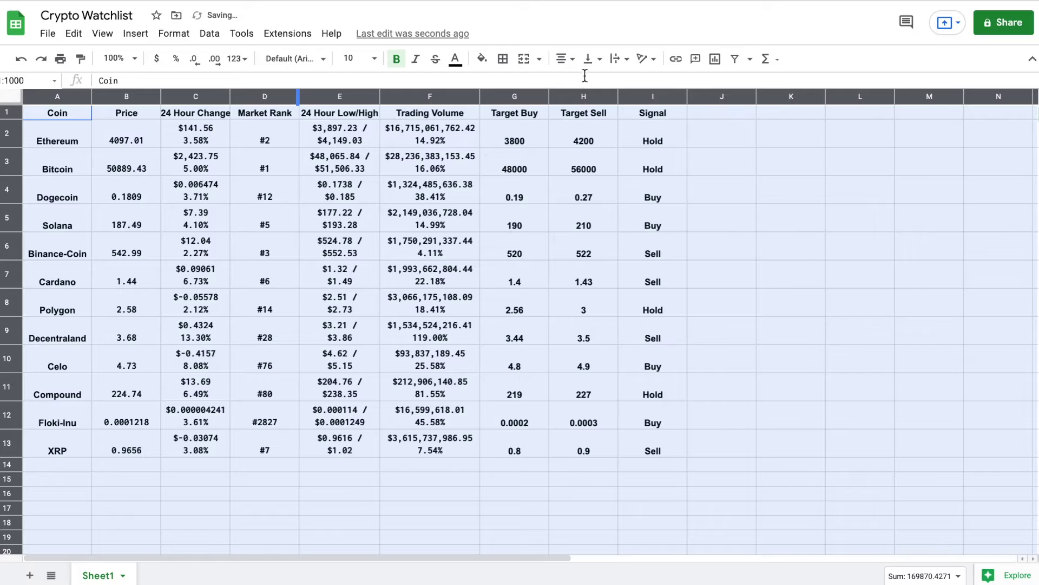
{"action": "left_click", "coordinate": [593, 59]}
{"action": "left_click", "coordinate": [607, 83]}
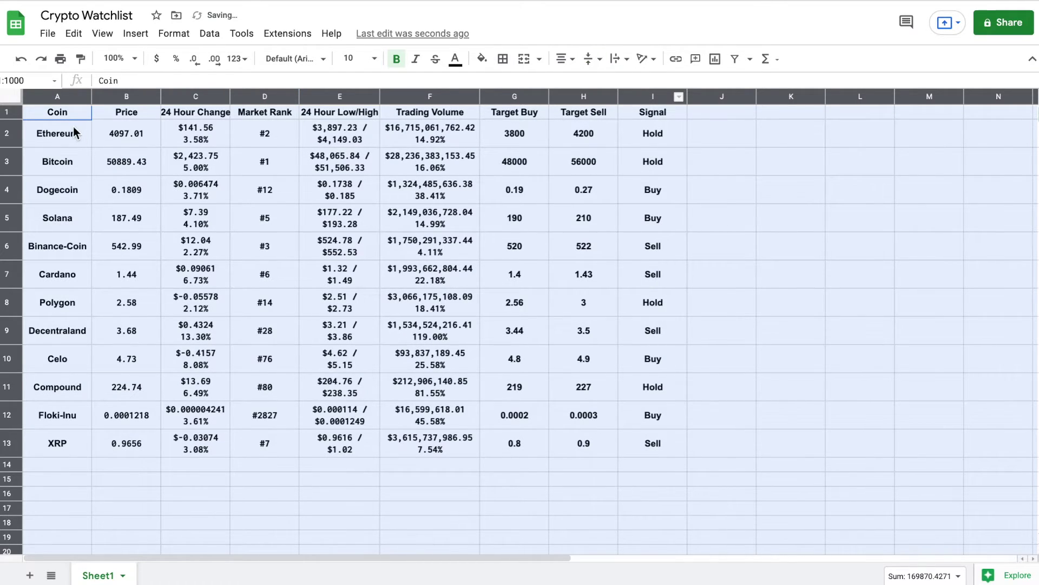
{"action": "left_click_drag", "start_coordinate": [64, 109], "coordinate": [265, 218]}
{"action": "left_click", "coordinate": [635, 440], "text": "shift"}
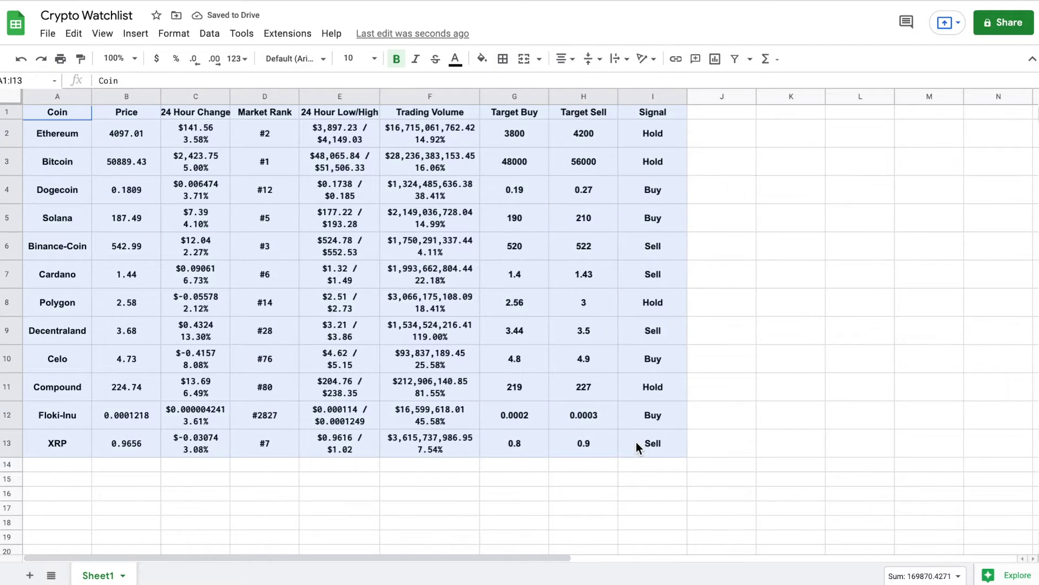
{"action": "left_click", "coordinate": [173, 33]}
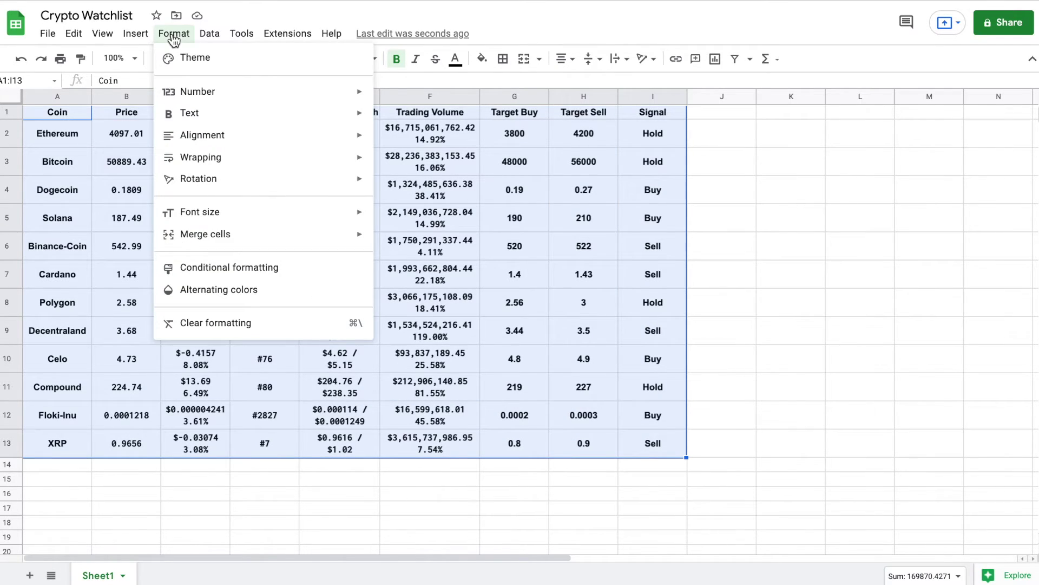
Apply the cyan alternating-colours style with header row to A1:I13.
{"action": "left_click", "coordinate": [227, 296]}
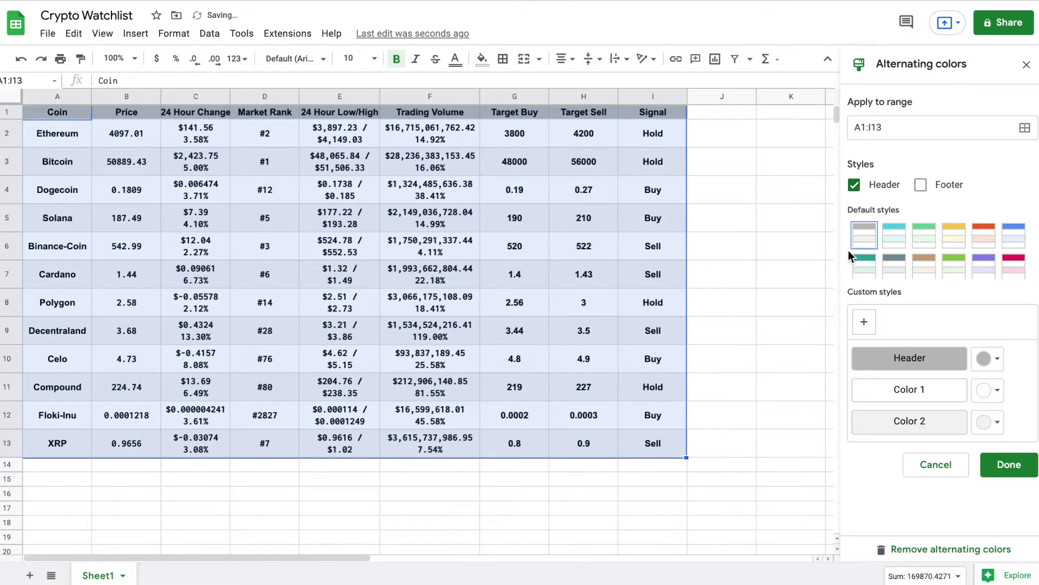
{"action": "left_click", "coordinate": [900, 243]}
{"action": "left_click", "coordinate": [1008, 466]}
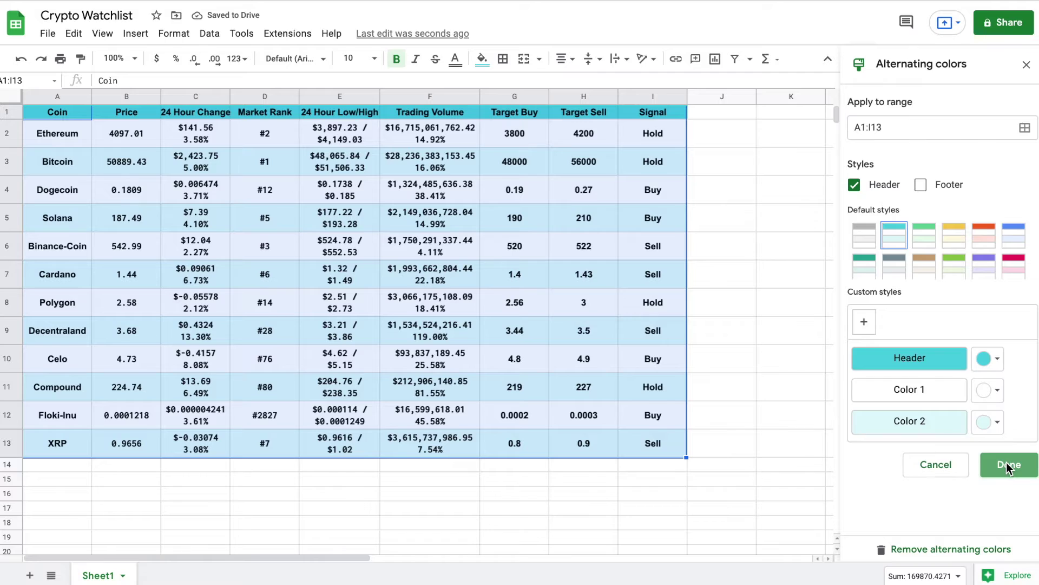
{"action": "left_click", "coordinate": [723, 167]}
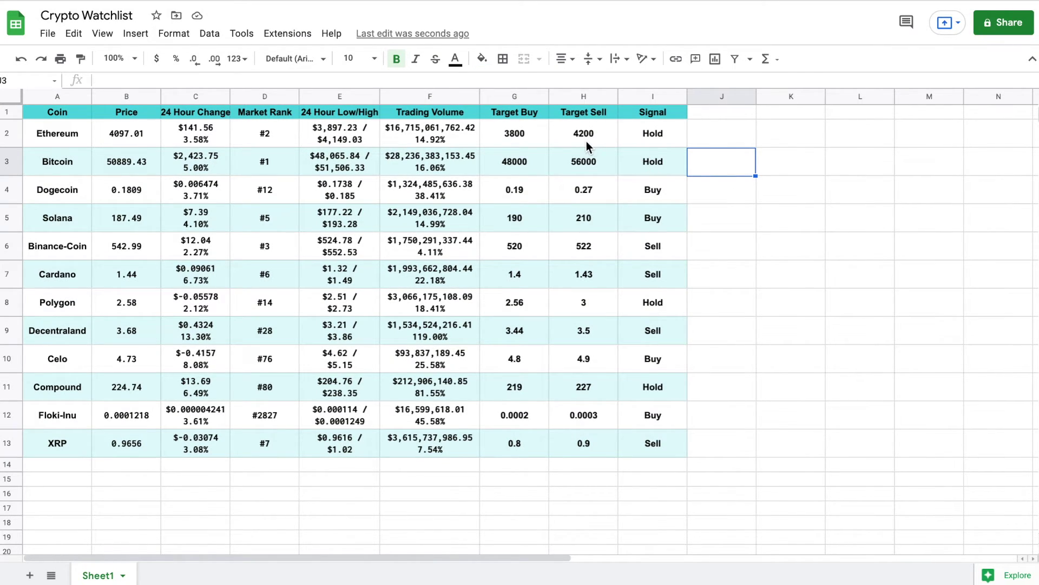
{"action": "left_click_drag", "start_coordinate": [523, 131], "coordinate": [570, 447]}
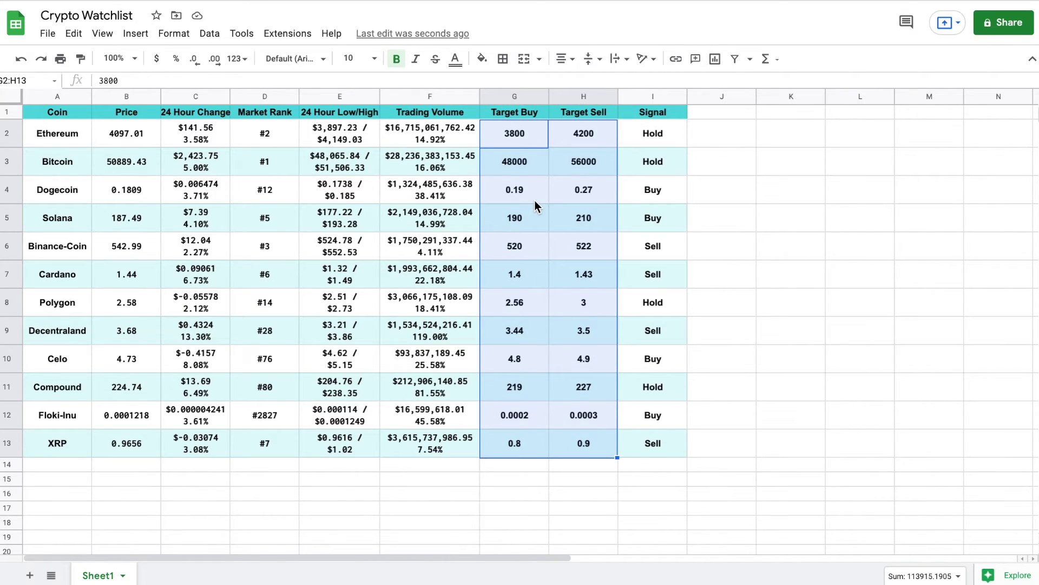
Colour the Target Buy and Target Sell values in G2:H13 blue.
{"action": "left_click", "coordinate": [456, 58]}
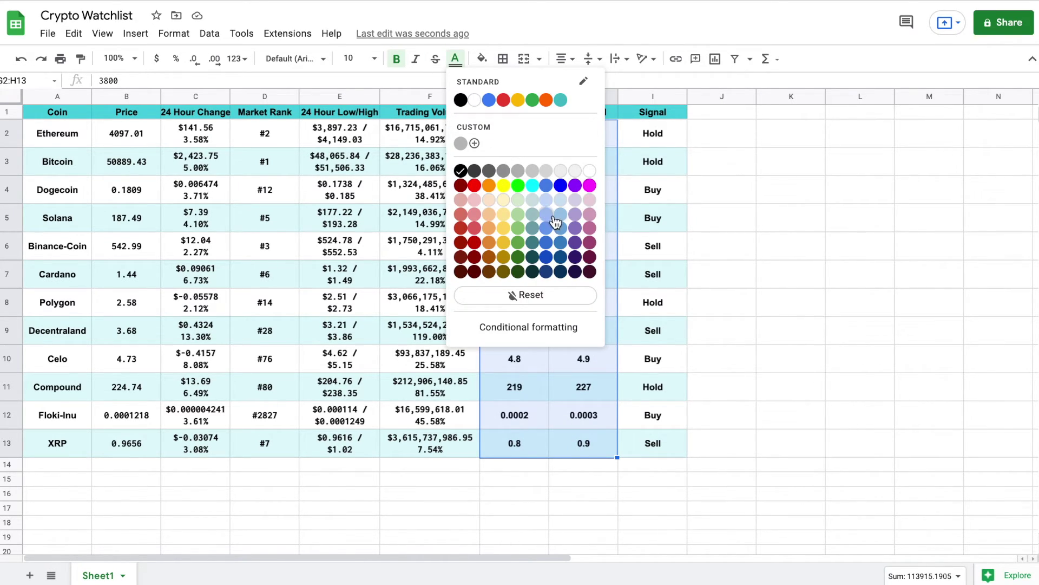
{"action": "left_click", "coordinate": [546, 256]}
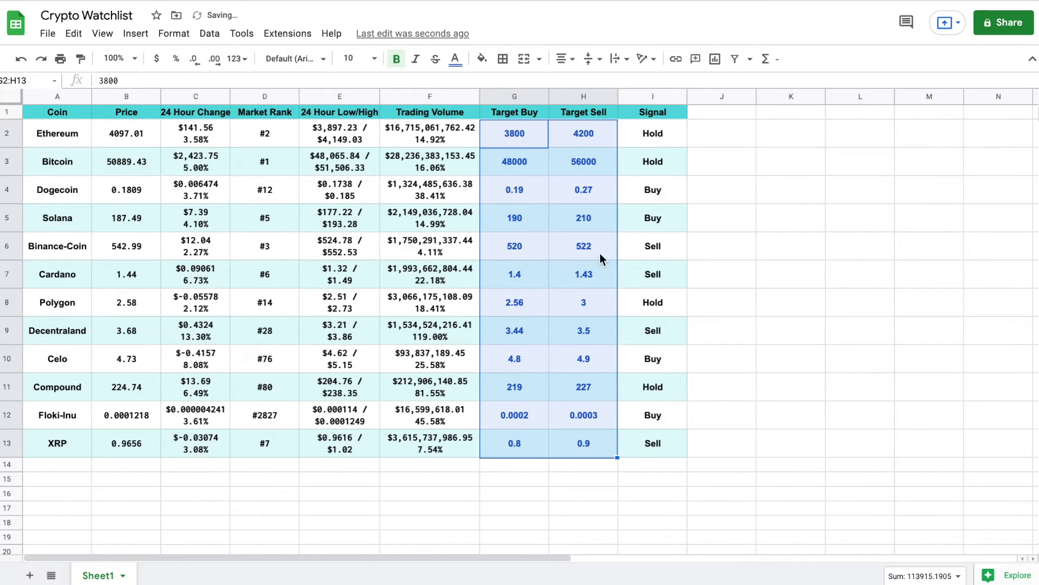
{"action": "left_click", "coordinate": [731, 252]}
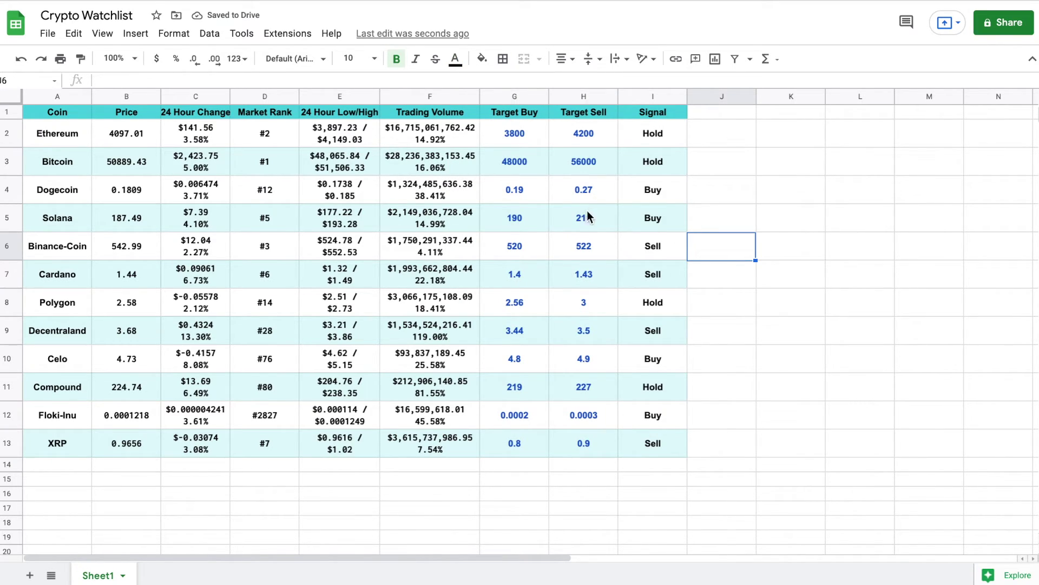
{"action": "left_click_drag", "start_coordinate": [652, 329], "coordinate": [650, 442]}
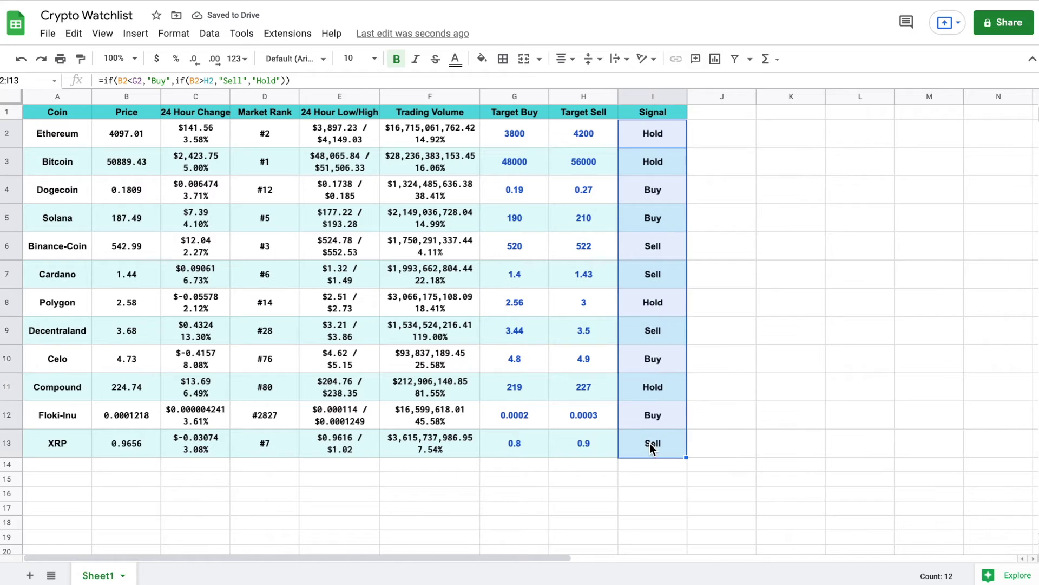
Add a conditional rule on I2:I13: text starting with B shows green.
{"action": "left_click", "coordinate": [175, 34]}
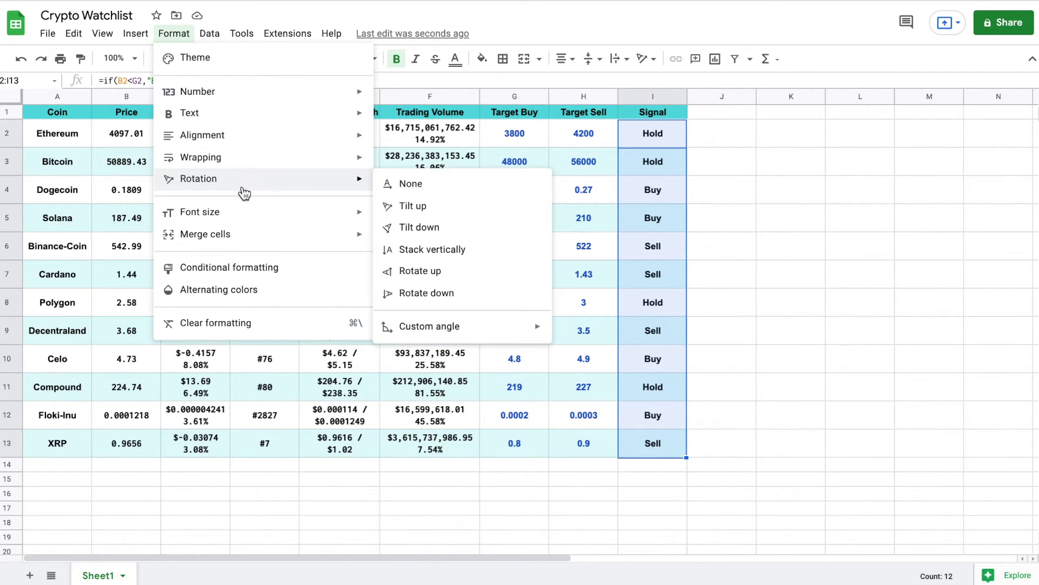
{"action": "left_click", "coordinate": [244, 269]}
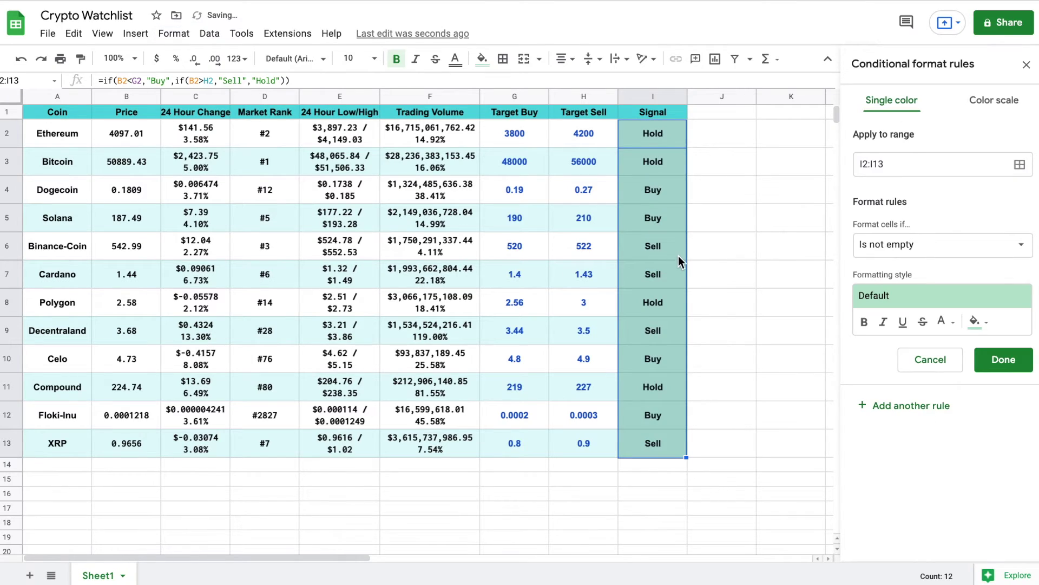
{"action": "left_click", "coordinate": [927, 245]}
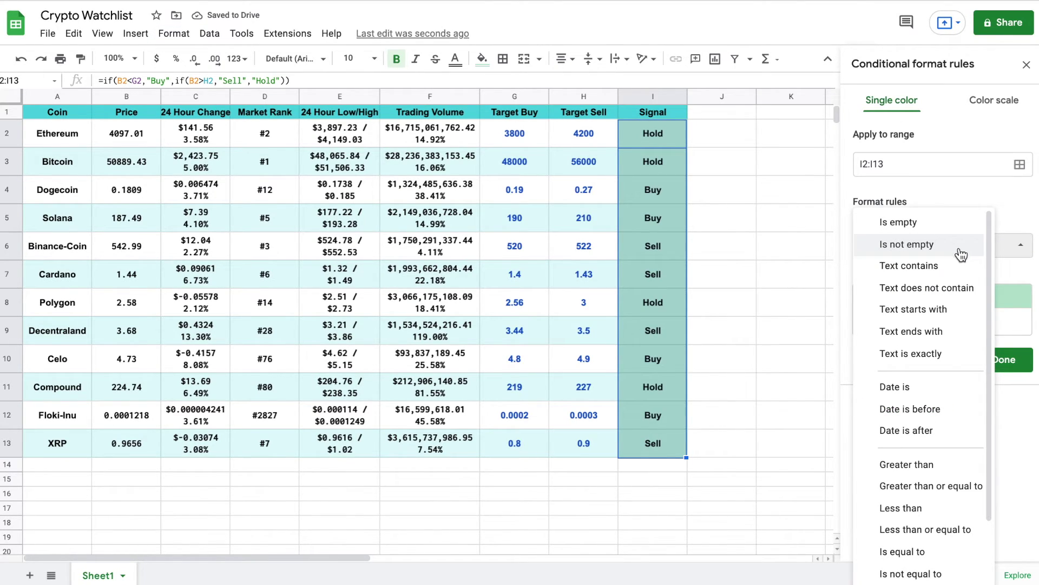
{"action": "left_click", "coordinate": [958, 309]}
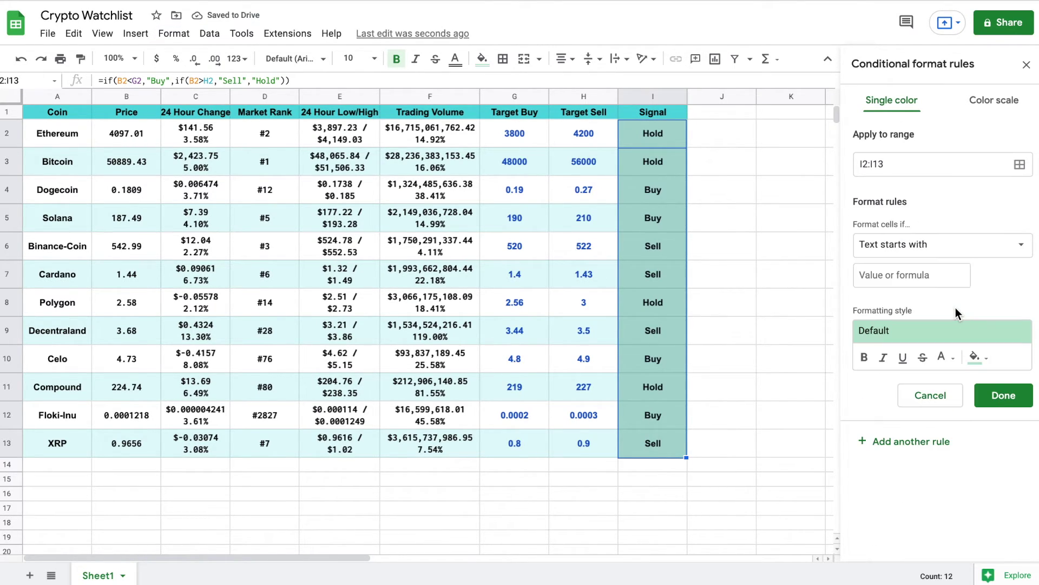
{"action": "left_click", "coordinate": [935, 276]}
{"action": "type", "text": "B"}
{"action": "left_click", "coordinate": [944, 330]}
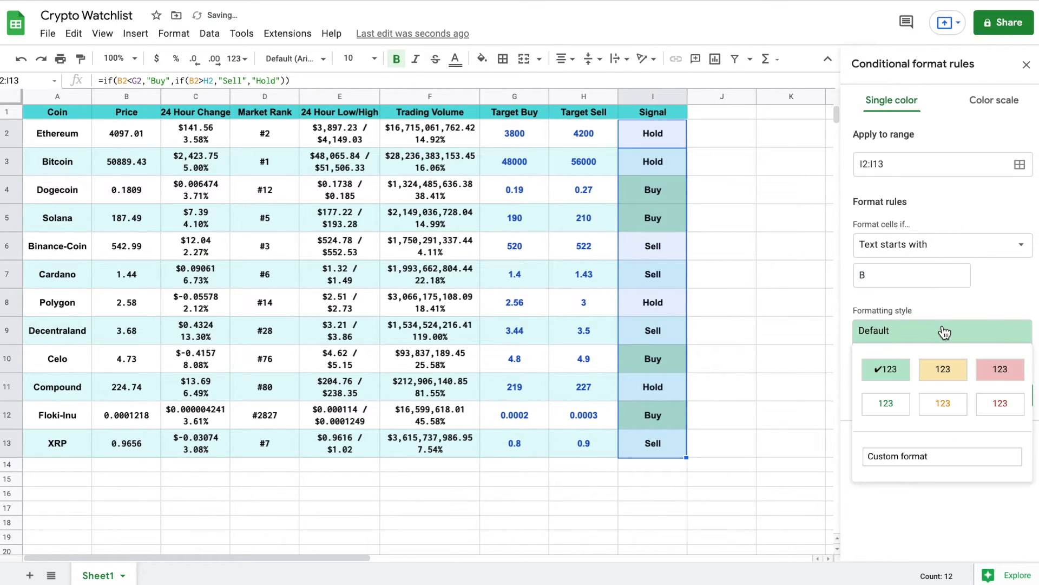
{"action": "left_click", "coordinate": [896, 404]}
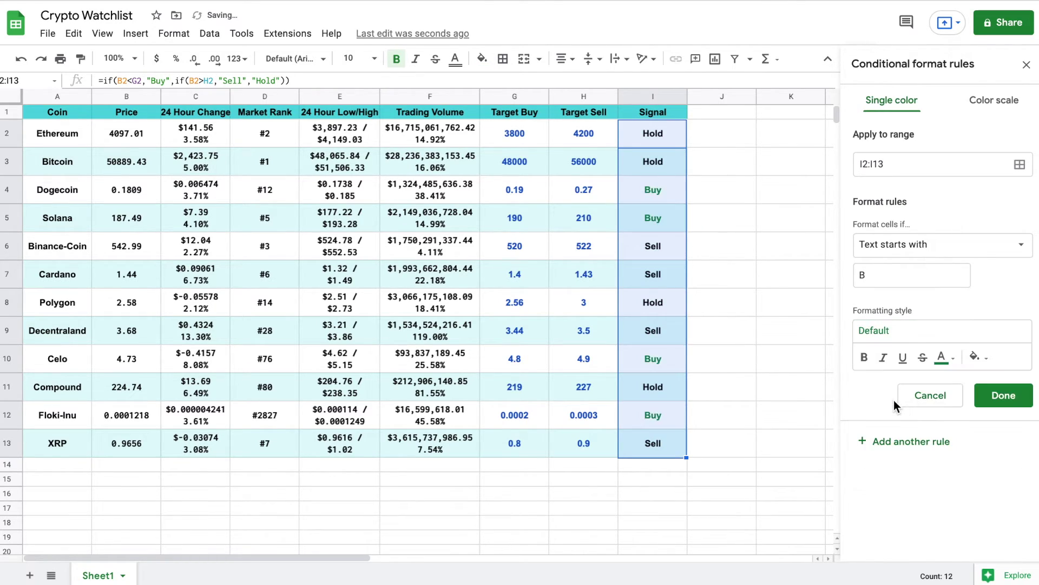
Add a rule making signals starting with H orange.
{"action": "left_click", "coordinate": [919, 280]}
{"action": "key", "text": "BackSpace"}
{"action": "type", "text": "H"}
{"action": "left_click", "coordinate": [922, 330]}
{"action": "left_click", "coordinate": [938, 405]}
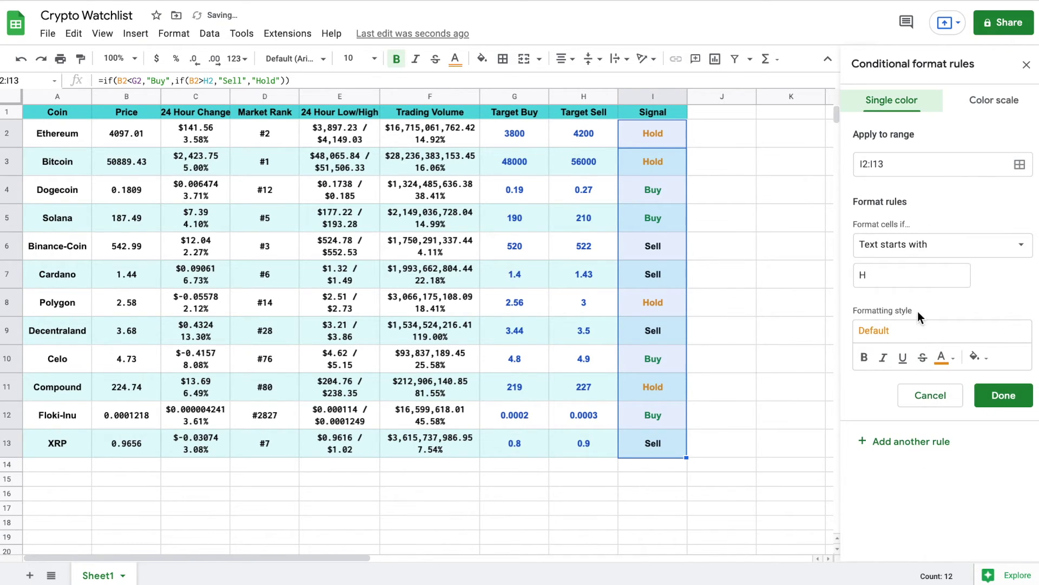
Add a rule making signals starting with S red, then finish the rules.
{"action": "left_click", "coordinate": [912, 280]}
{"action": "key", "text": "BackSpace"}
{"action": "type", "text": "S"}
{"action": "left_click", "coordinate": [923, 332]}
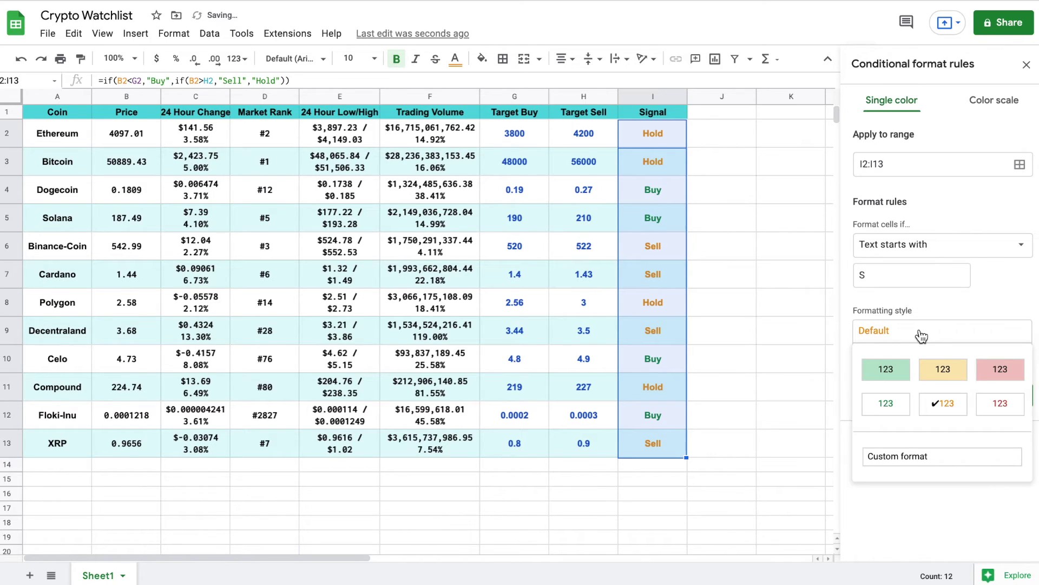
{"action": "left_click", "coordinate": [999, 406]}
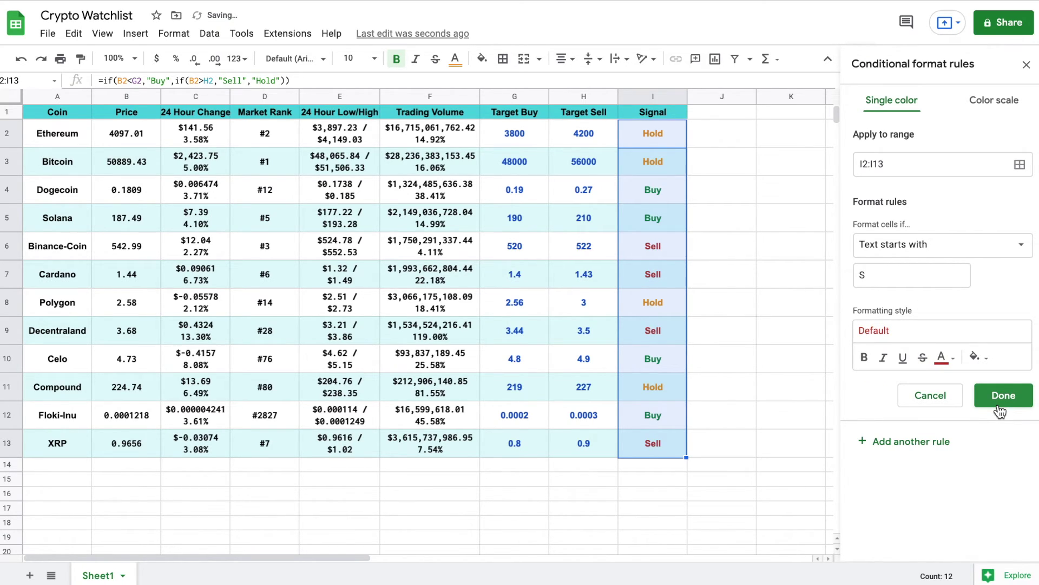
{"action": "left_click", "coordinate": [1002, 396]}
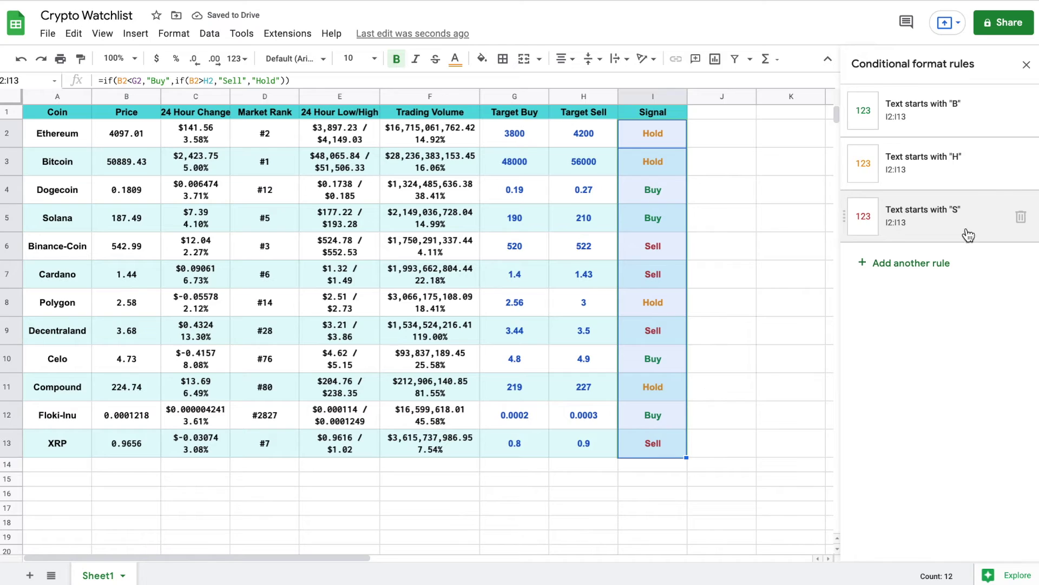
{"action": "left_click", "coordinate": [1026, 64]}
{"action": "left_click", "coordinate": [749, 198]}
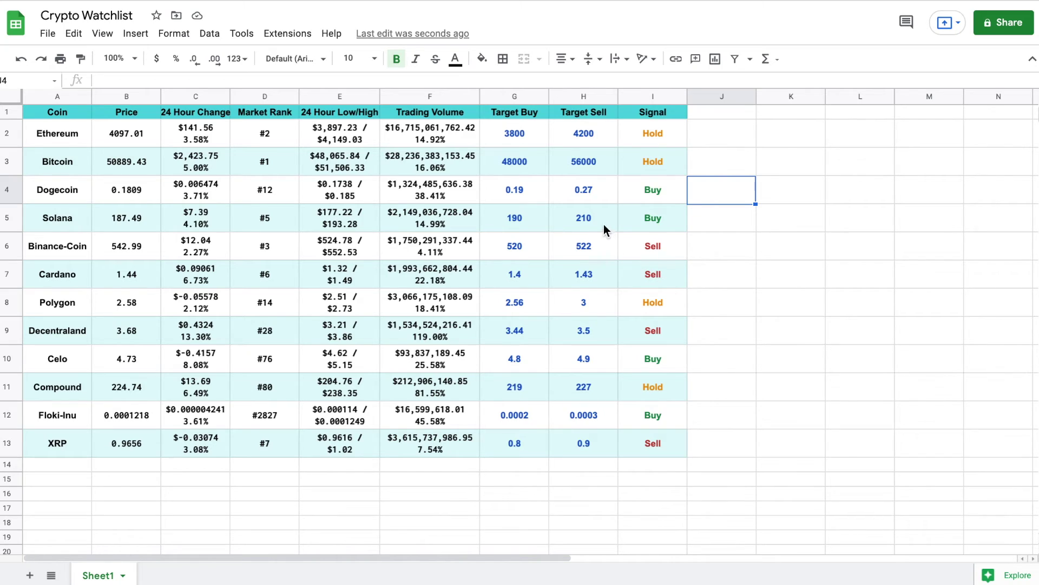
Change Ethereum's Target Buy in G2 from 3800 to 4100.
{"action": "left_click", "coordinate": [538, 142]}
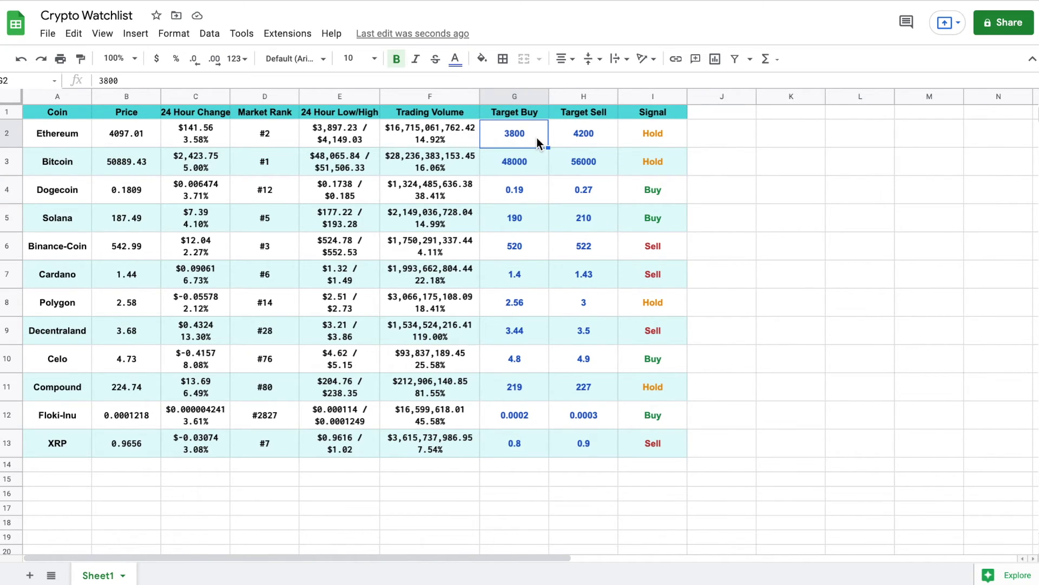
{"action": "type", "text": "4100"}
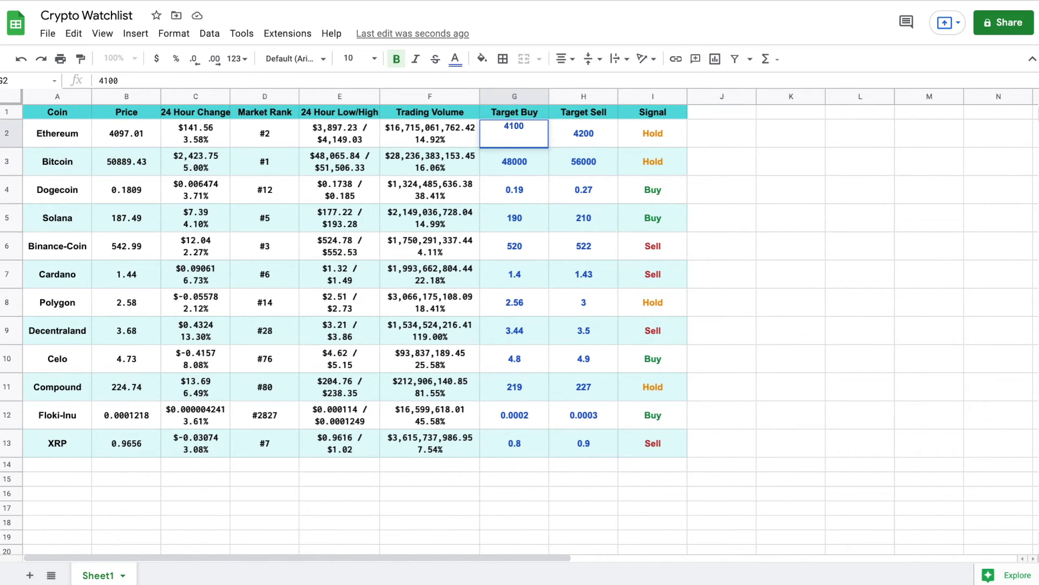
{"action": "key", "text": "Return"}
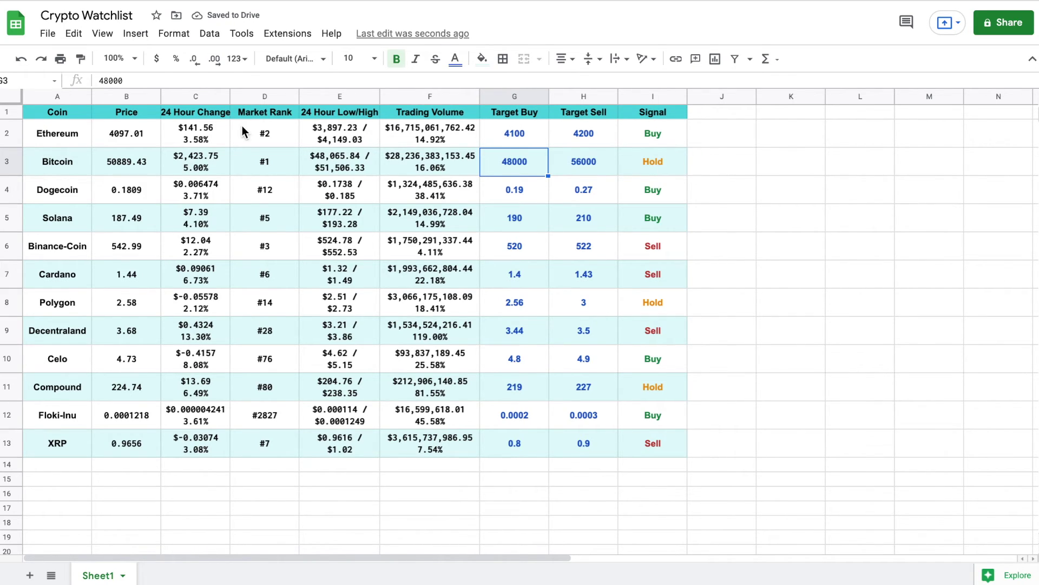
Widen the 24 Hour Change, 24 Hour Low/High and Trading Volume columns.
{"action": "left_click_drag", "start_coordinate": [231, 92], "coordinate": [246, 93]}
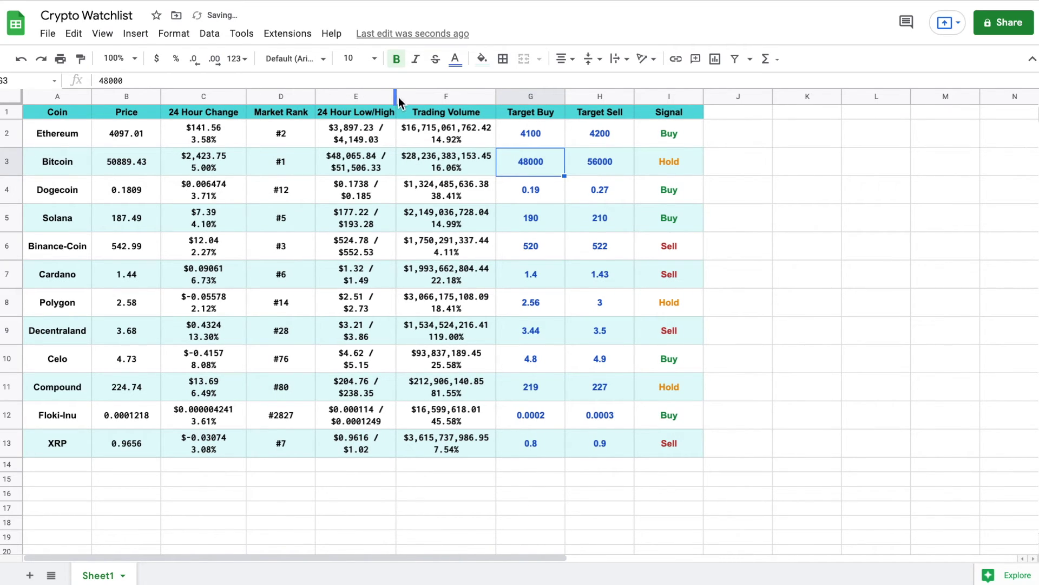
{"action": "left_click_drag", "start_coordinate": [396, 96], "coordinate": [409, 96]}
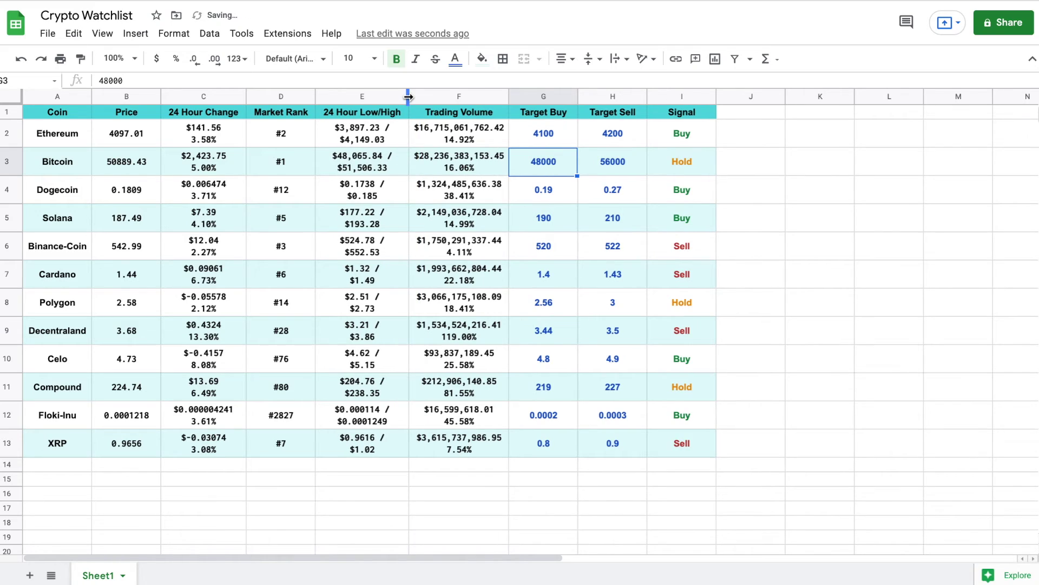
{"action": "left_click_drag", "start_coordinate": [509, 101], "coordinate": [516, 98]}
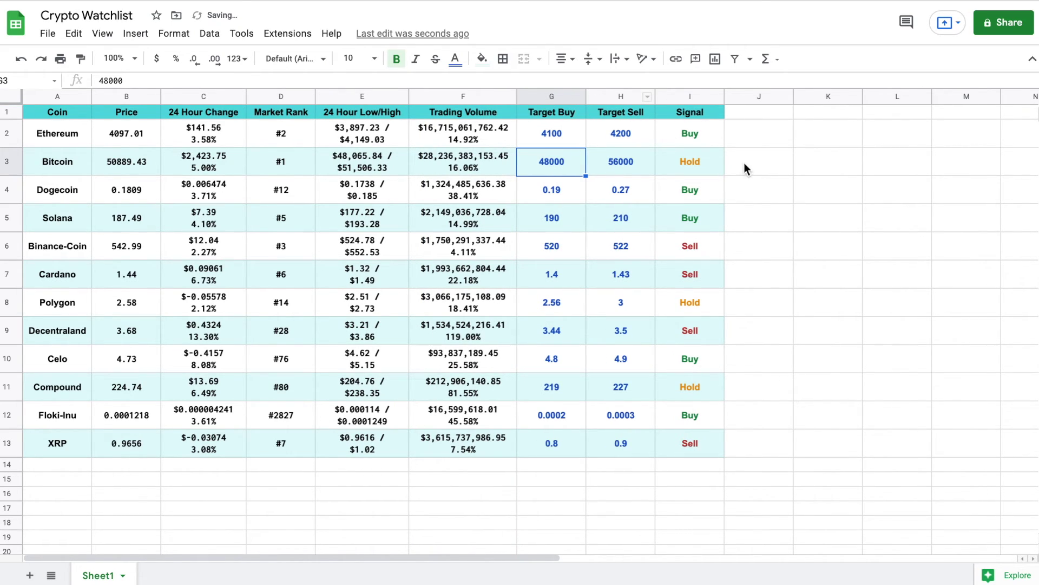
{"action": "left_click", "coordinate": [807, 187]}
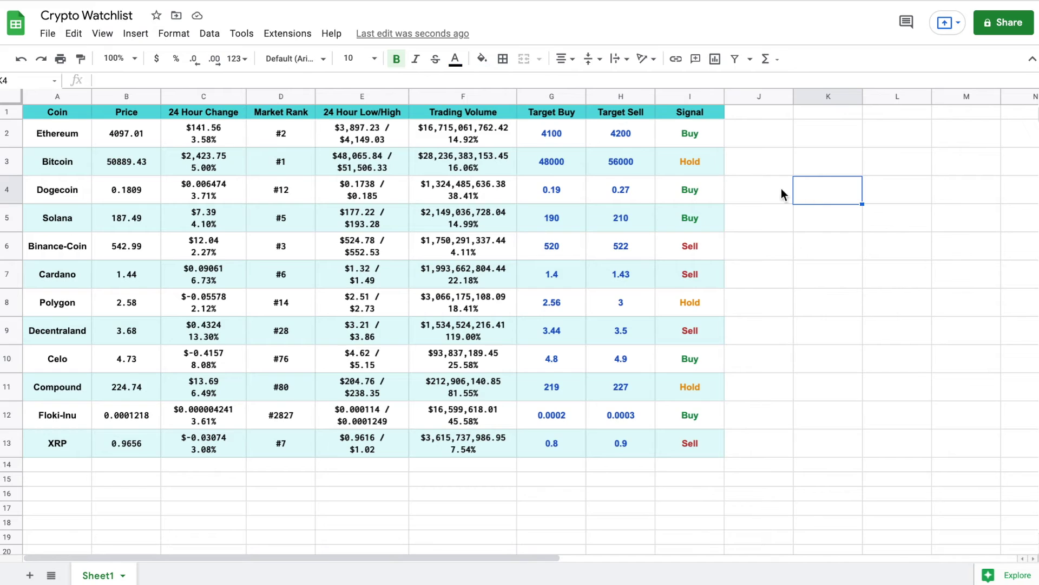
Set the twelve coin names in A2:A13 to font size 12.
{"action": "left_click", "coordinate": [64, 141]}
{"action": "left_click_drag", "start_coordinate": [64, 143], "coordinate": [72, 441]}
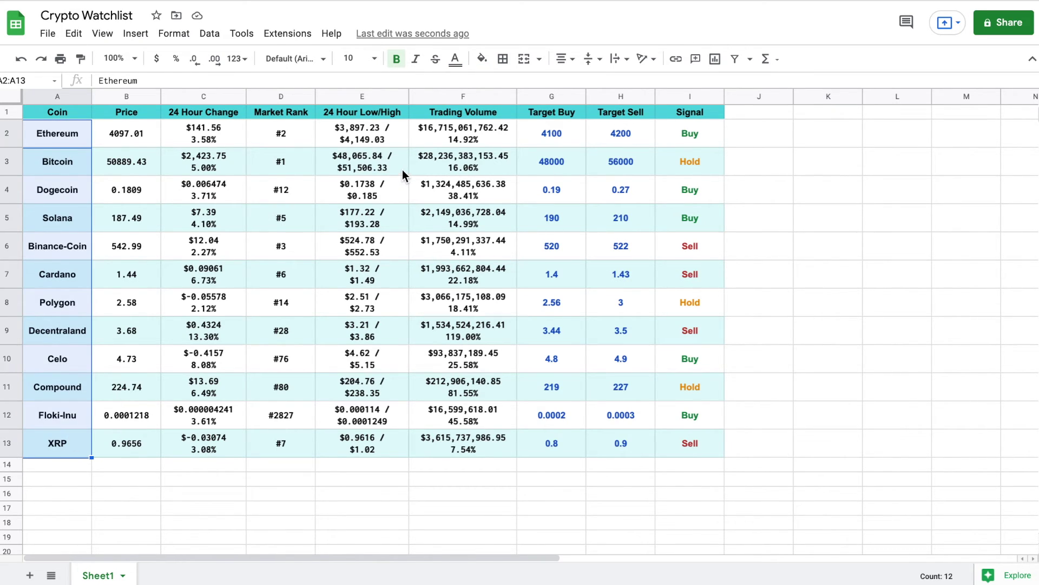
{"action": "left_click", "coordinate": [372, 59]}
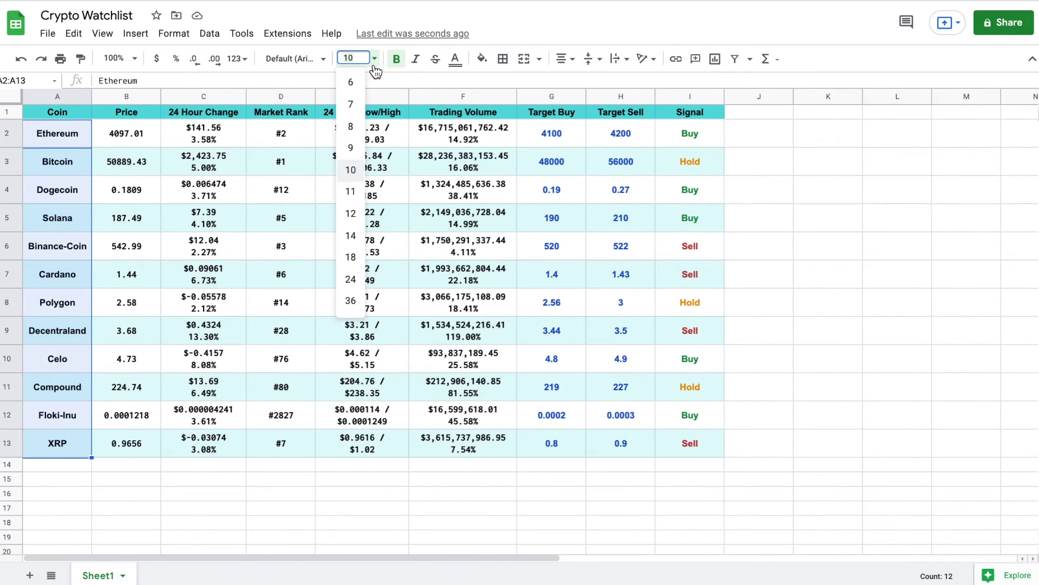
{"action": "left_click", "coordinate": [355, 209]}
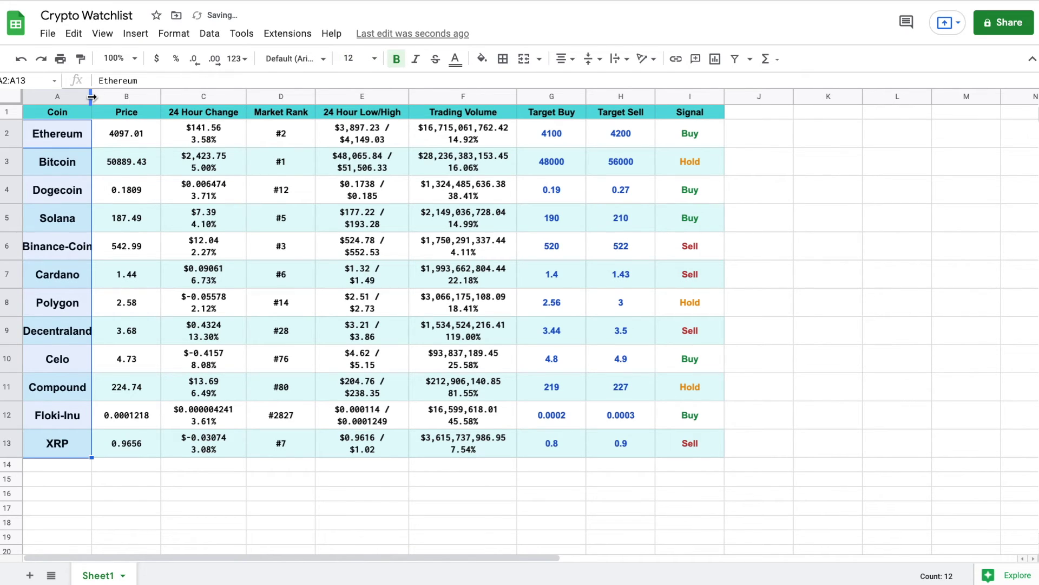
Widen the Coin column to fit the larger names and nudge the data columns wider.
{"action": "left_click_drag", "start_coordinate": [92, 96], "coordinate": [114, 97]}
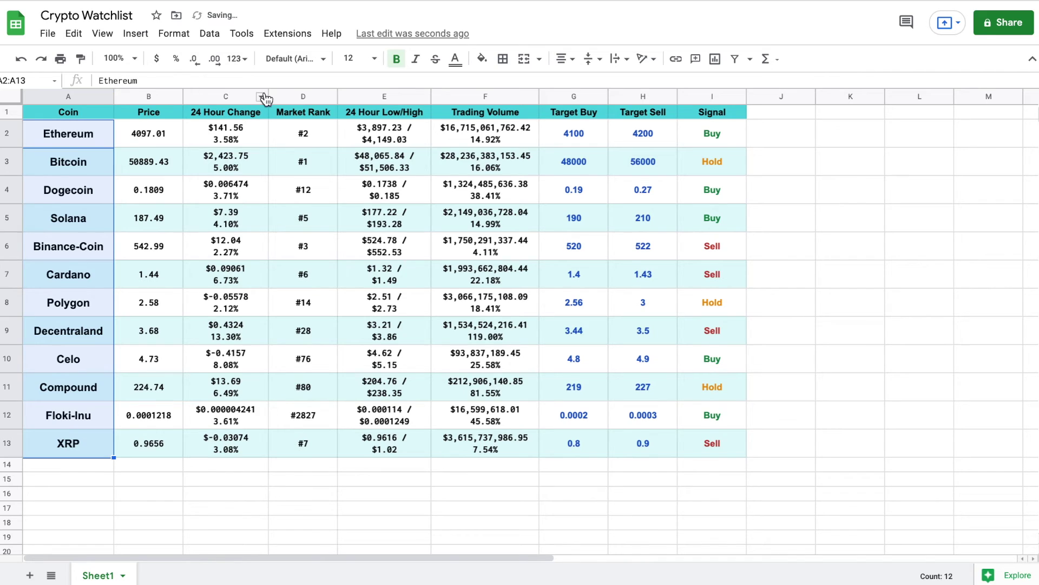
{"action": "left_click_drag", "start_coordinate": [268, 96], "coordinate": [274, 97]}
{"action": "left_click_drag", "start_coordinate": [437, 96], "coordinate": [449, 96]}
{"action": "left_click_drag", "start_coordinate": [556, 93], "coordinate": [567, 93]}
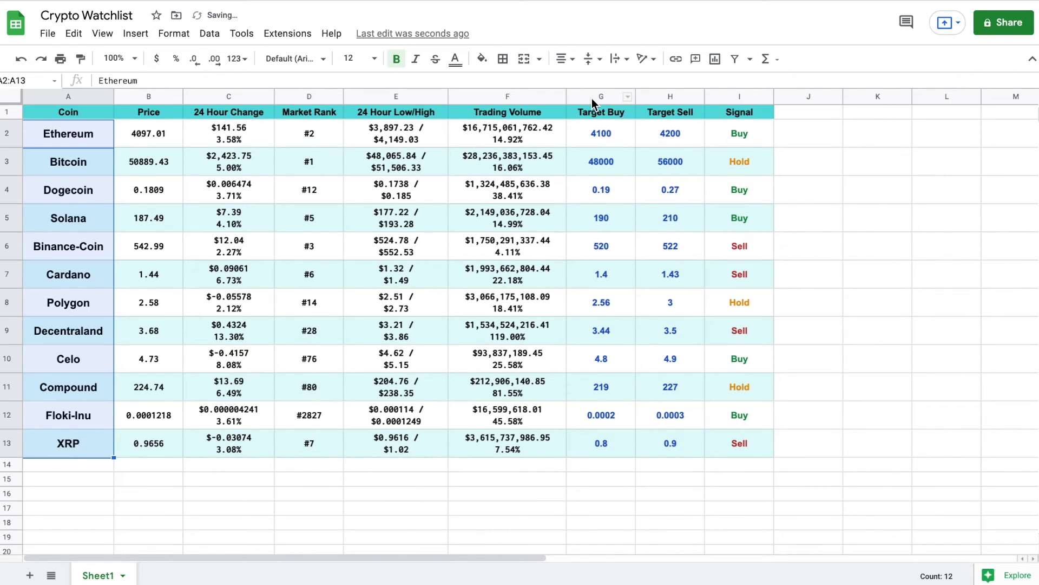
{"action": "left_click", "coordinate": [823, 142]}
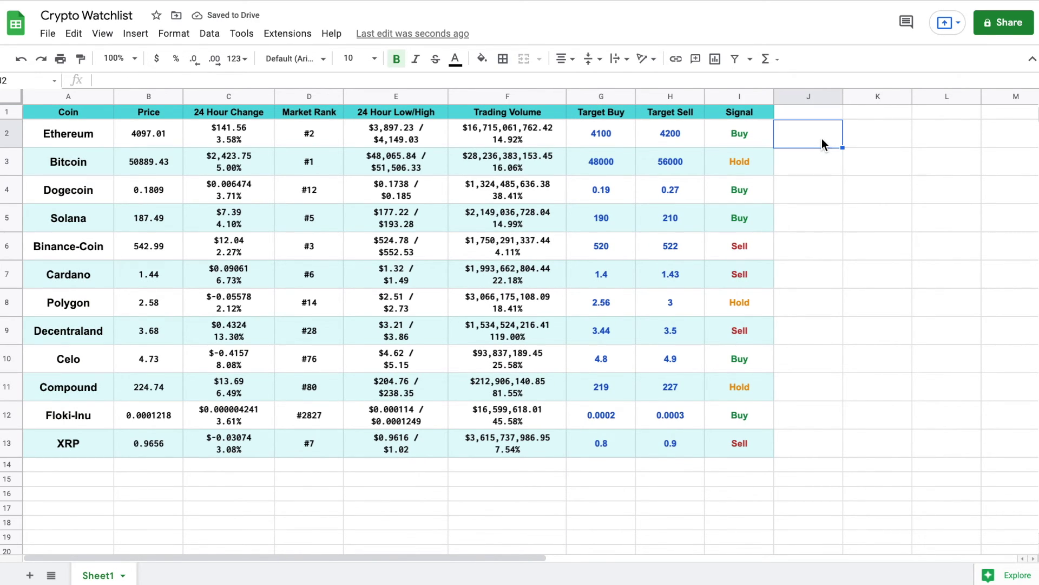
Add a left border to G2:I13, dividing off the Target Buy, Target Sell and Signal columns.
{"action": "left_click_drag", "start_coordinate": [610, 141], "coordinate": [712, 456]}
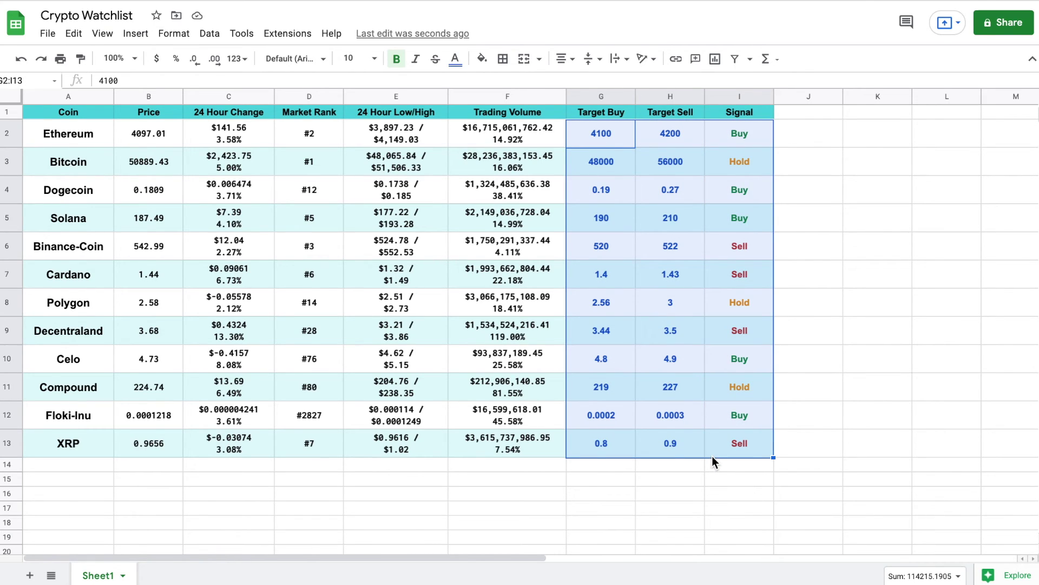
{"action": "left_click", "coordinate": [503, 60]}
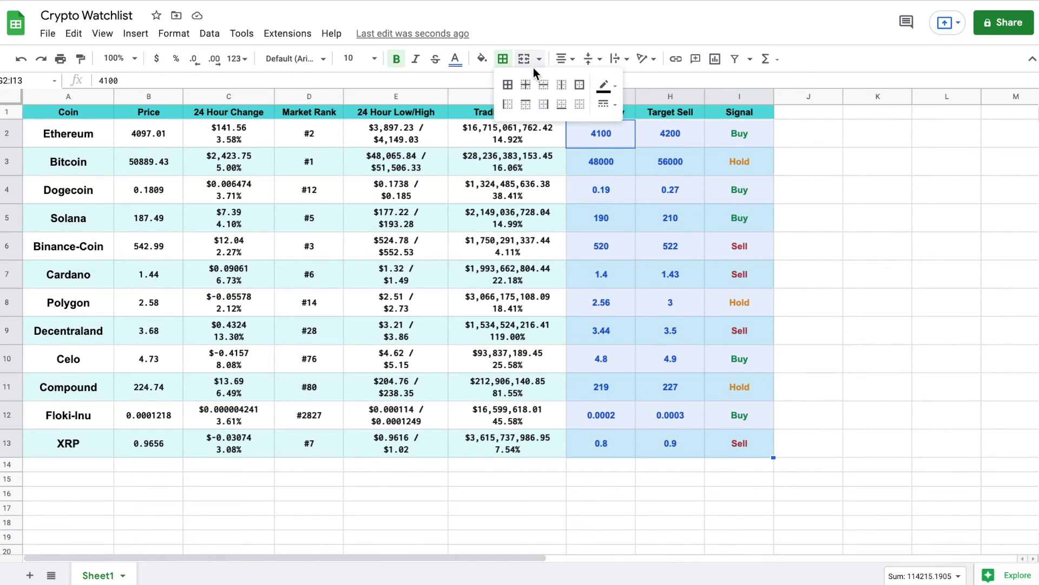
{"action": "left_click", "coordinate": [507, 104]}
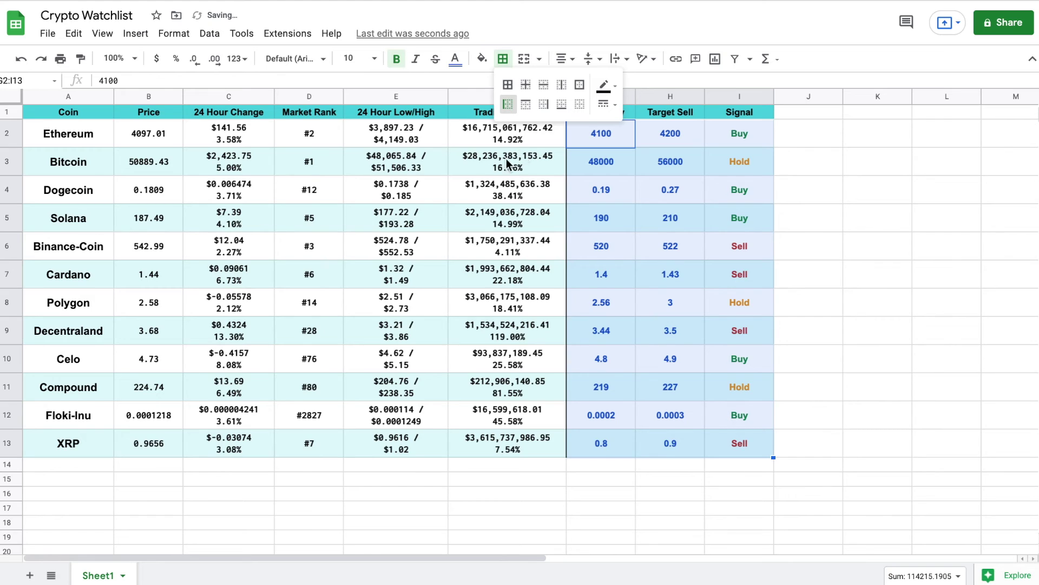
Apply outer borders around the whole table A1:I13 and the header row A1:I1.
{"action": "left_click_drag", "start_coordinate": [76, 120], "coordinate": [757, 454]}
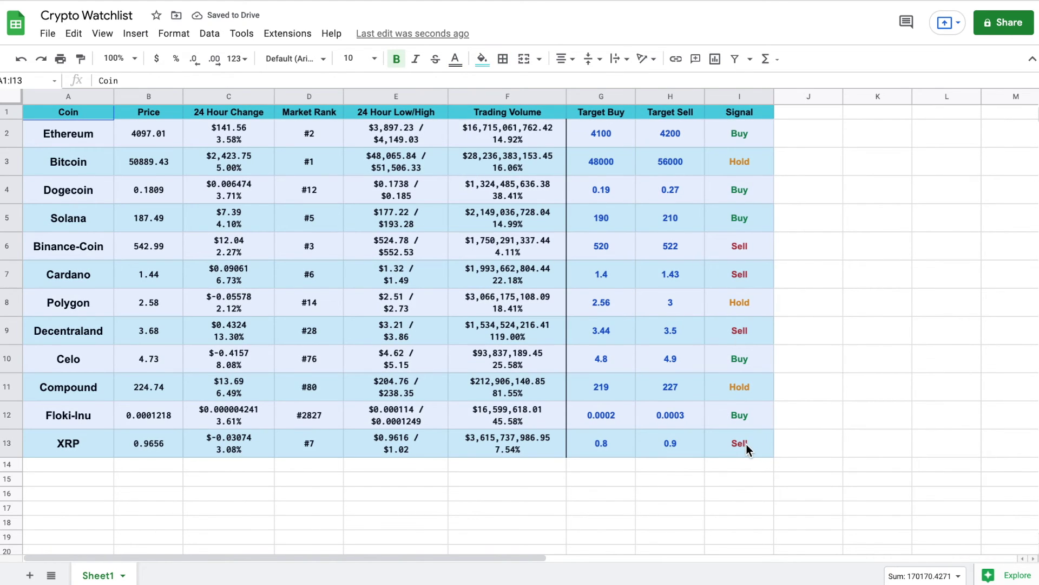
{"action": "left_click", "coordinate": [503, 59]}
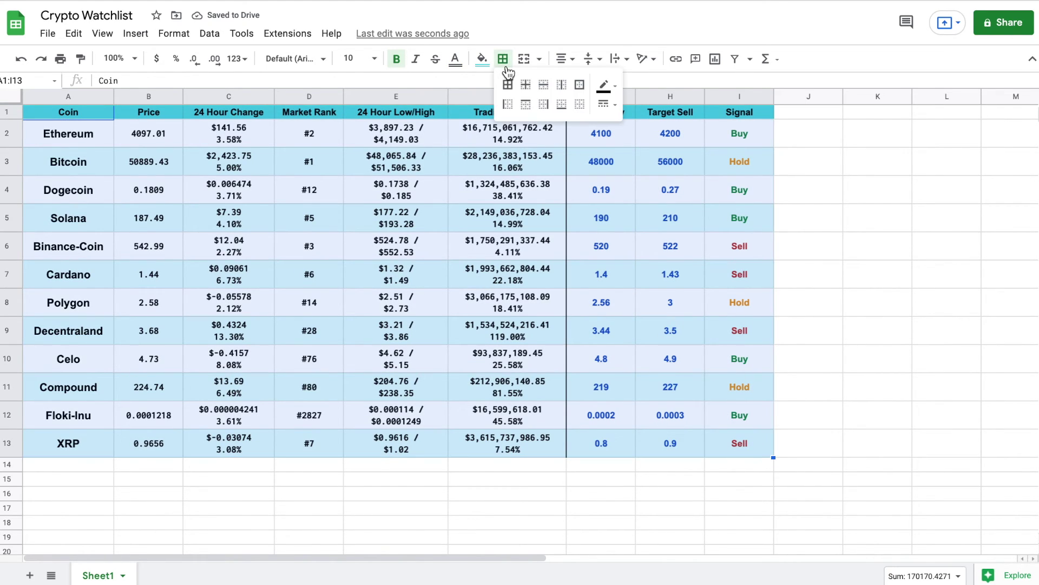
{"action": "left_click", "coordinate": [579, 85]}
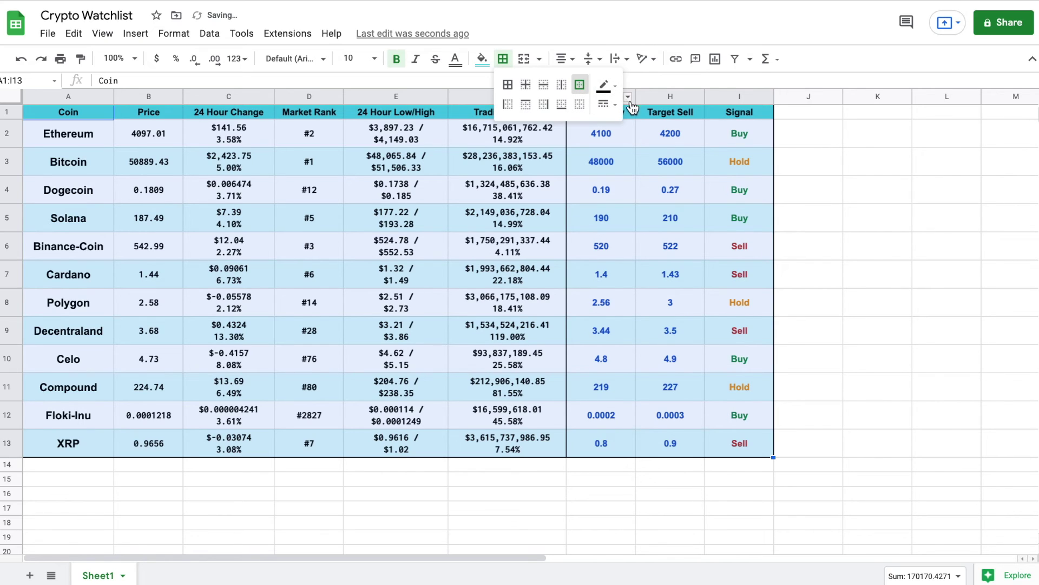
{"action": "left_click_drag", "start_coordinate": [108, 112], "coordinate": [759, 118]}
{"action": "left_click", "coordinate": [503, 58]}
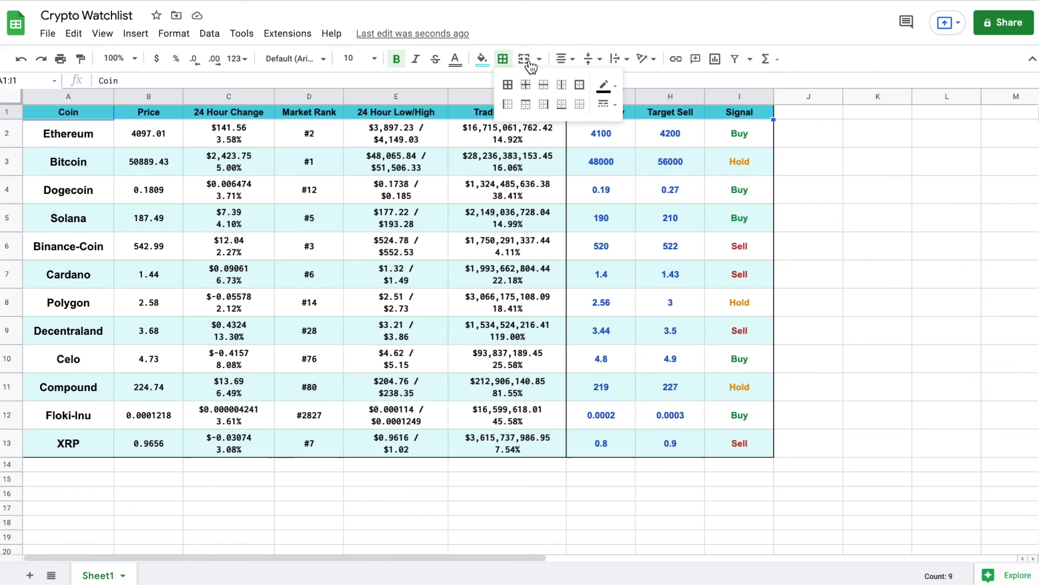
{"action": "left_click", "coordinate": [581, 86]}
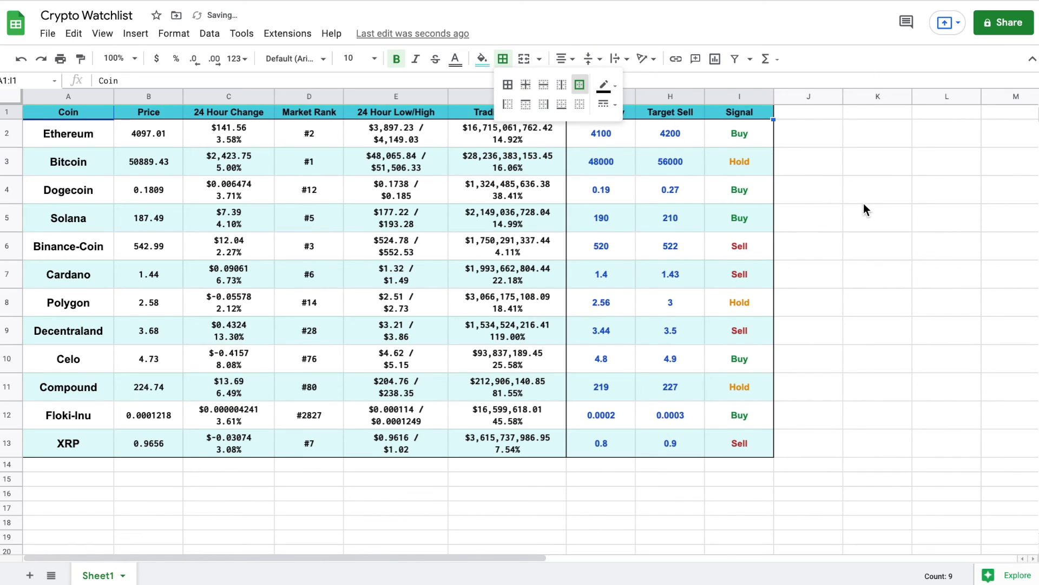
{"action": "left_click", "coordinate": [872, 216]}
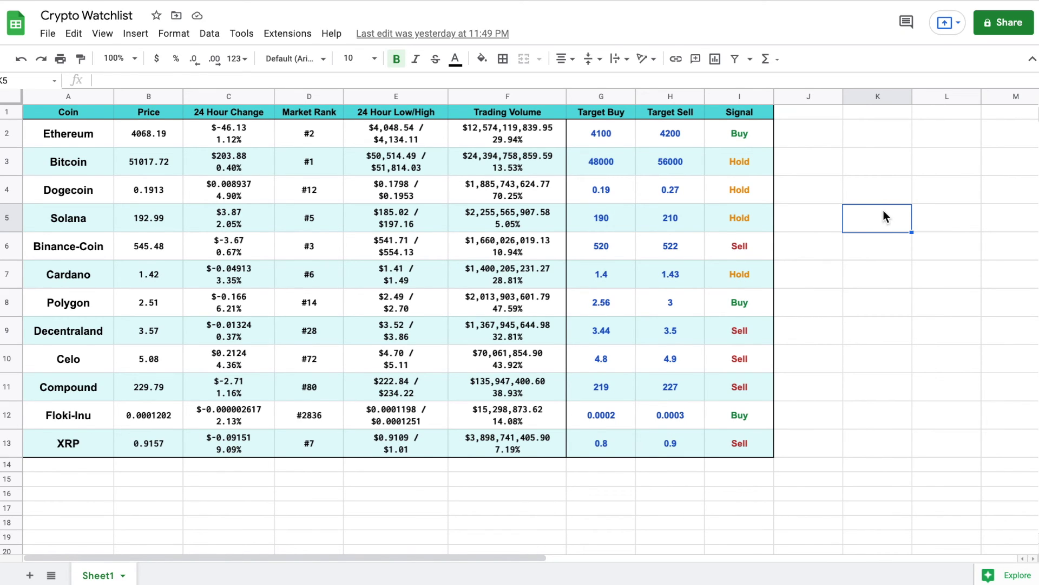
Replace Dogecoin with Terra in cell A4.
{"action": "left_click", "coordinate": [72, 196]}
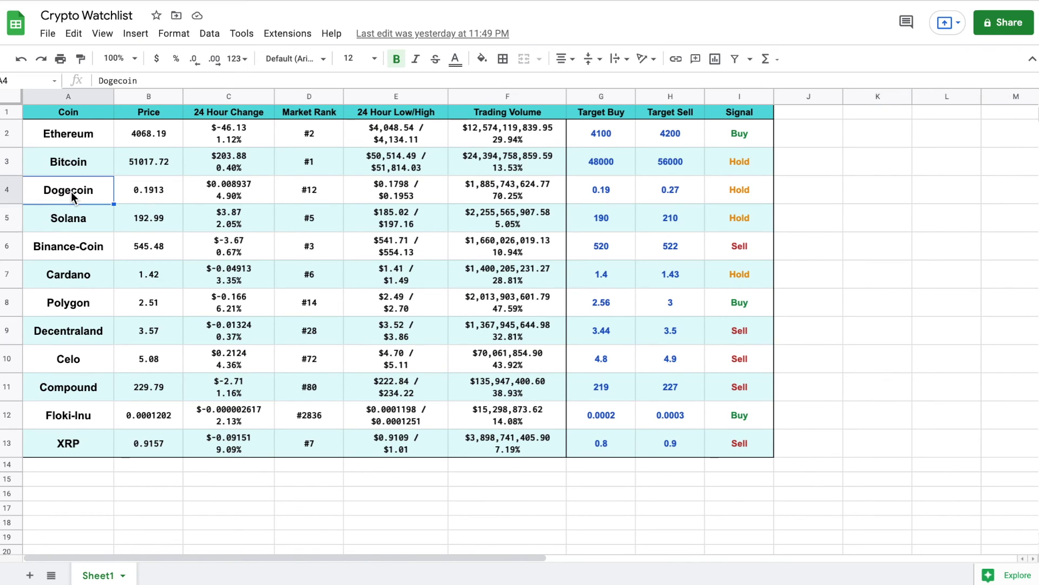
{"action": "type", "text": "Terra"}
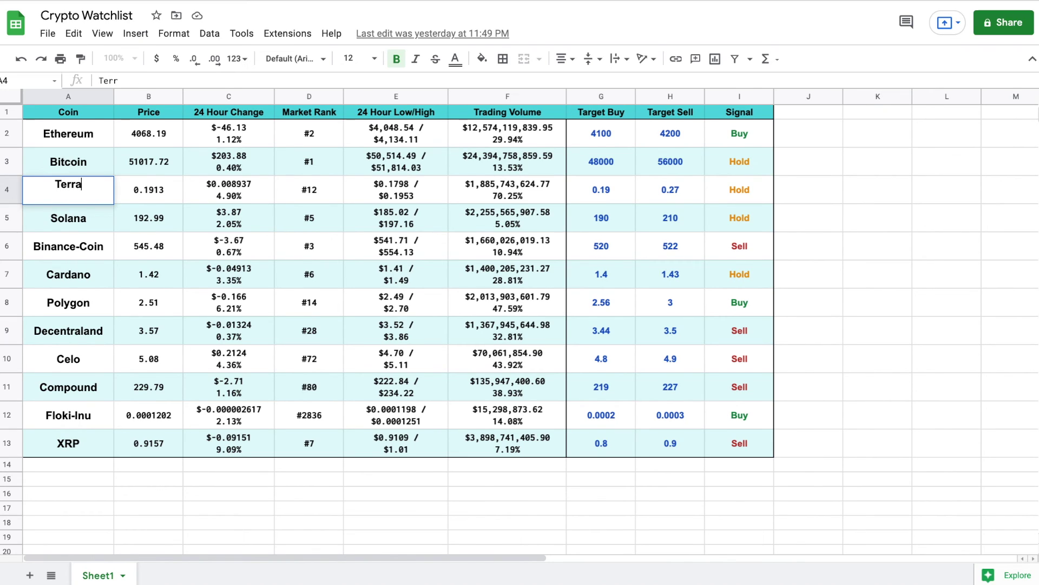
{"action": "key", "text": "Return"}
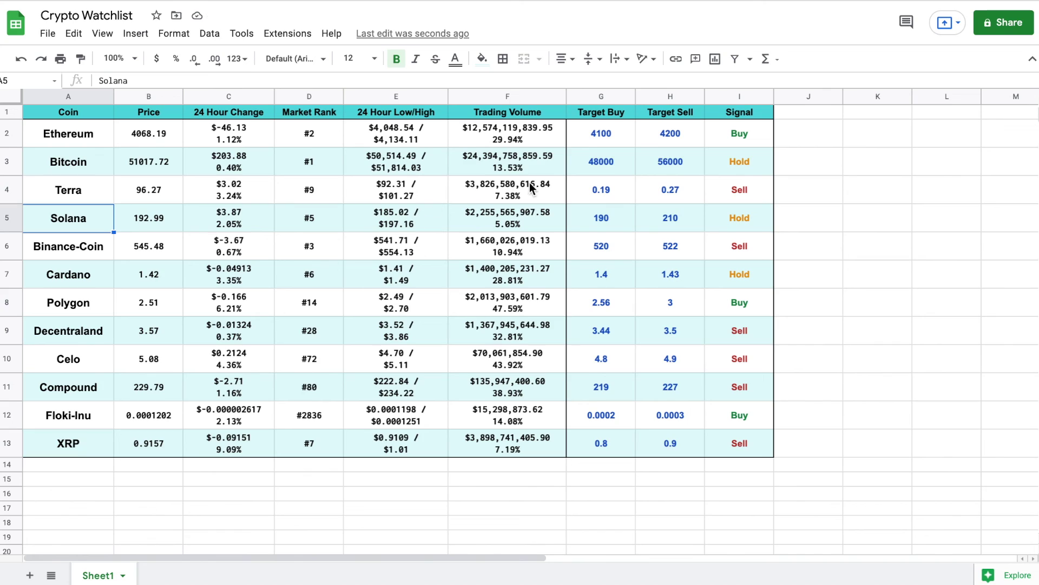
Set Terra's Target Buy to 98 and Target Sell to 105, then check its Signal formula.
{"action": "left_click", "coordinate": [607, 192]}
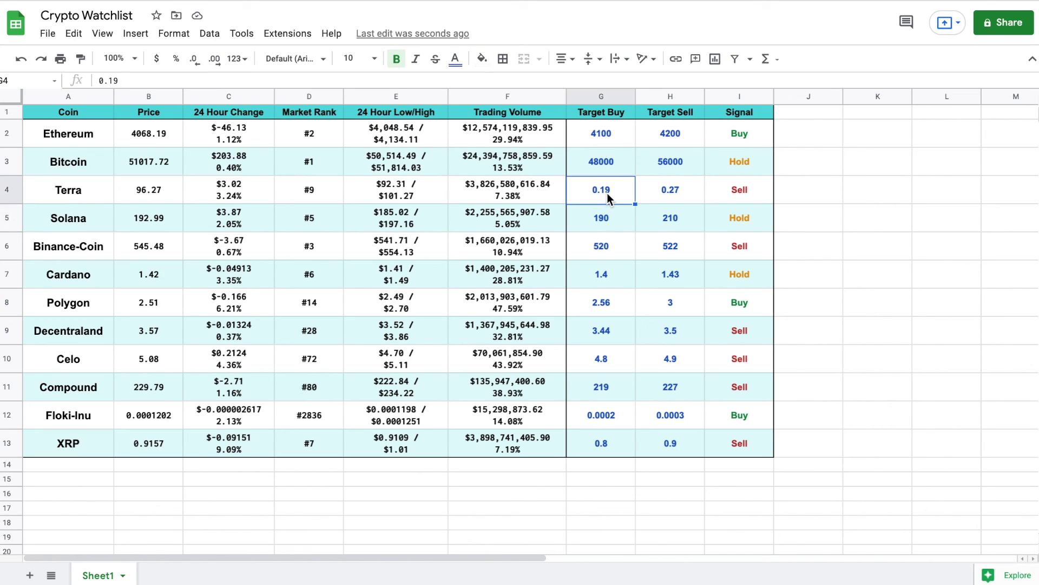
{"action": "type", "text": "98"}
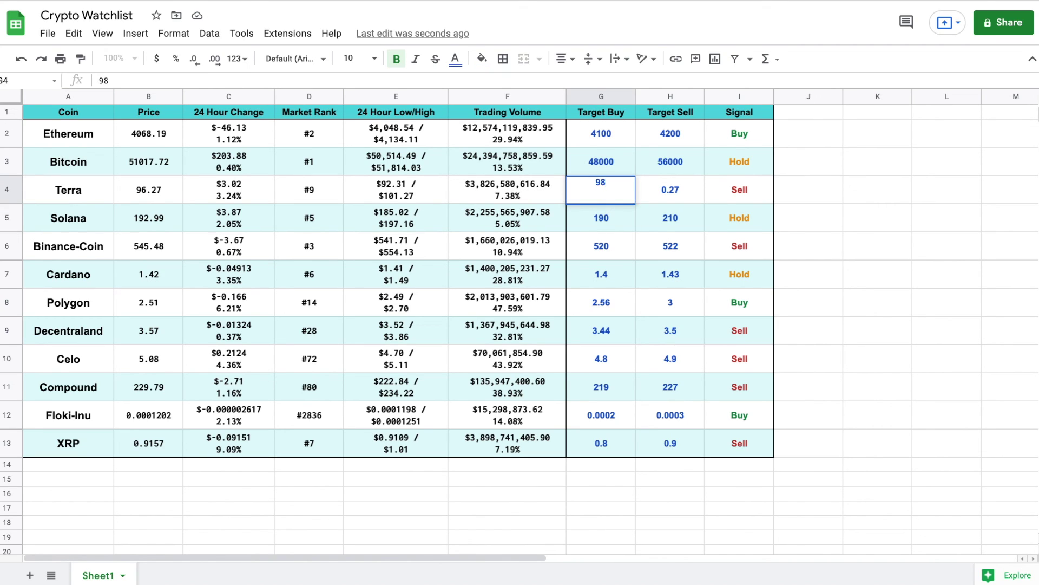
{"action": "key", "text": "Tab"}
{"action": "type", "text": "10"}
{"action": "key", "text": "Return"}
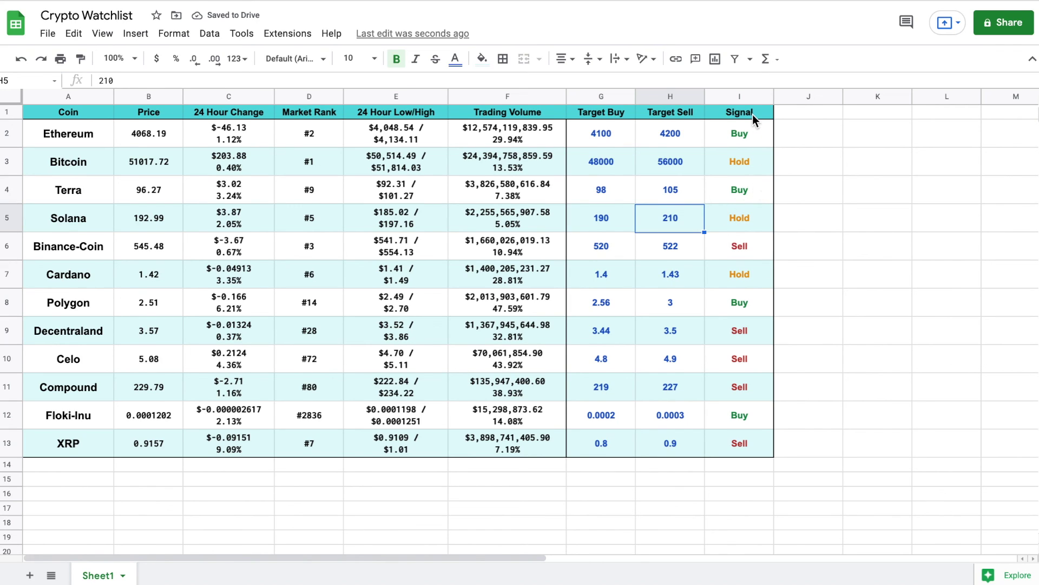
{"action": "left_click", "coordinate": [758, 194]}
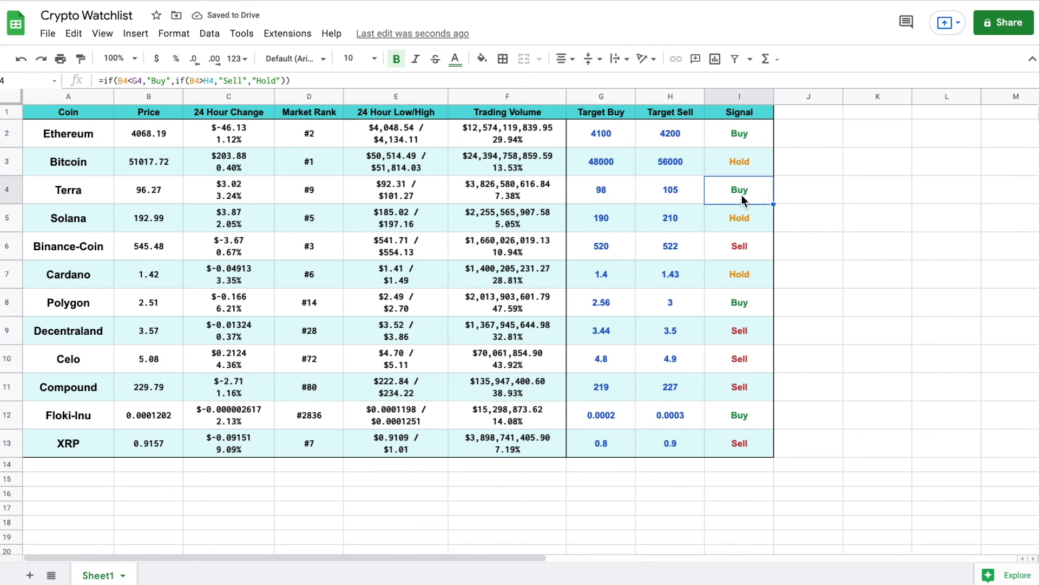
{"action": "left_click", "coordinate": [870, 196]}
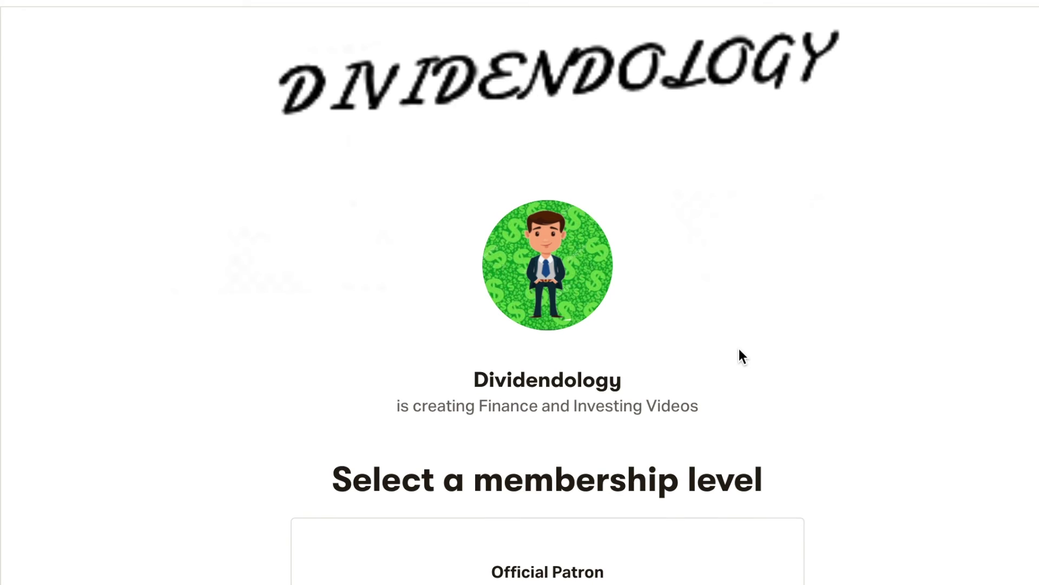
Scroll the Patreon page down to the $3-per-month Official Patron tier and its benefits.
{"action": "scroll", "coordinate": [739, 352], "scroll_direction": "down", "scroll_amount": 5}
{"action": "scroll", "coordinate": [739, 348], "scroll_direction": "down", "scroll_amount": 3}
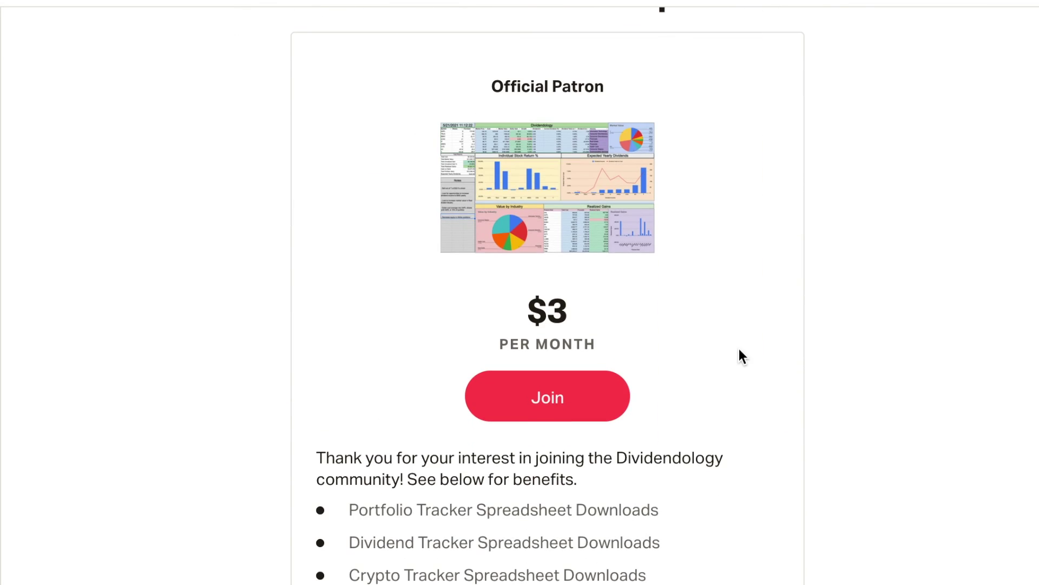